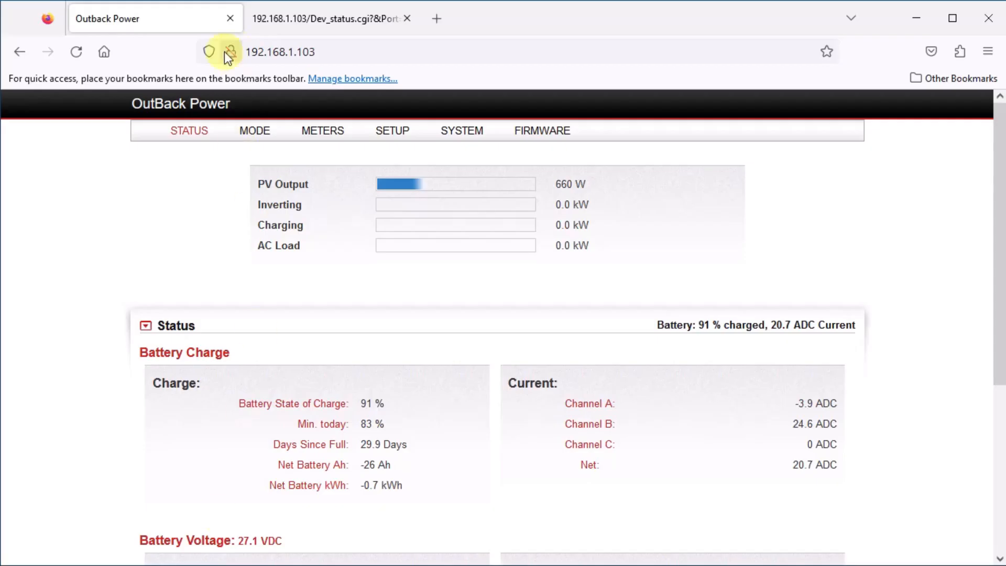
- Examine the address, PV output, battery charge and battery voltage readings on the OutBack Power status page
{"action": "left_click_drag", "start_coordinate": [325, 50], "coordinate": [253, 49]}
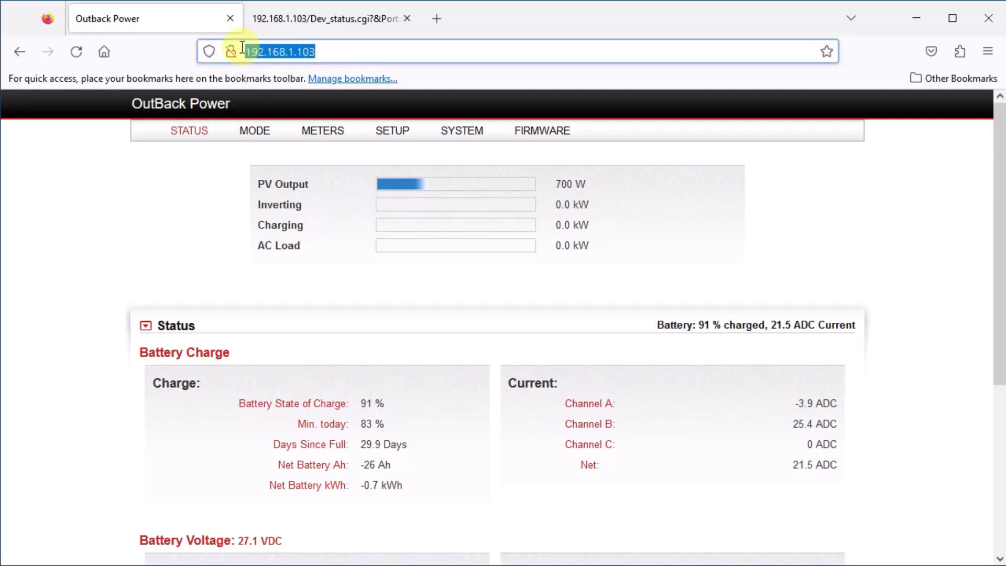
{"action": "left_click", "coordinate": [368, 60]}
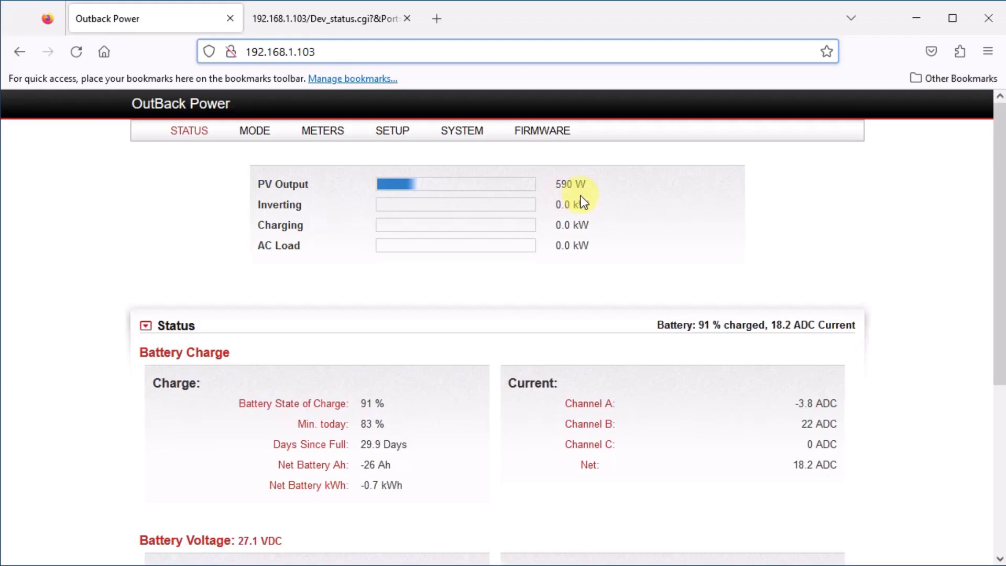
{"action": "scroll", "coordinate": [524, 293], "scroll_direction": "down", "scroll_amount": 3}
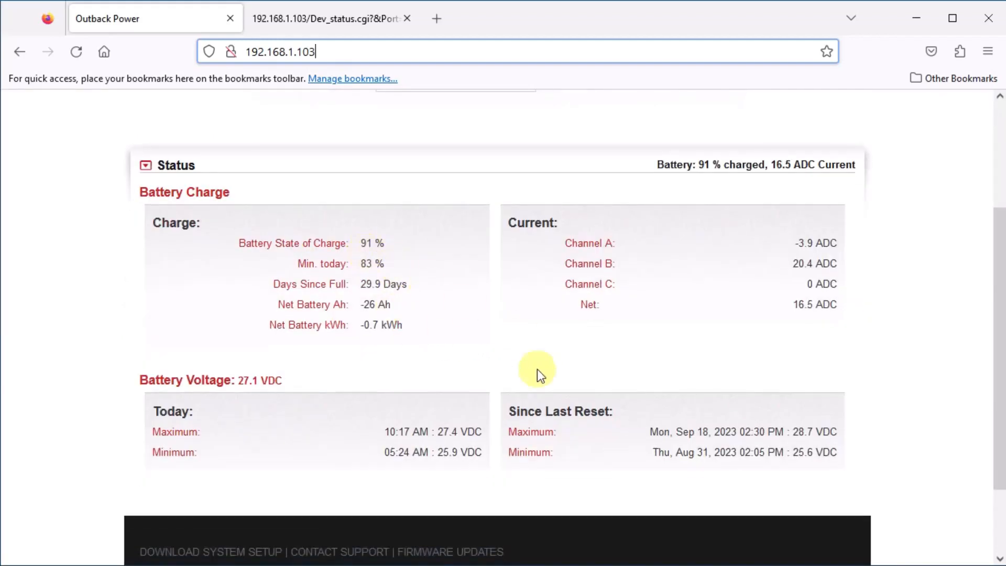
{"action": "scroll", "coordinate": [541, 426], "scroll_direction": "up", "scroll_amount": 3}
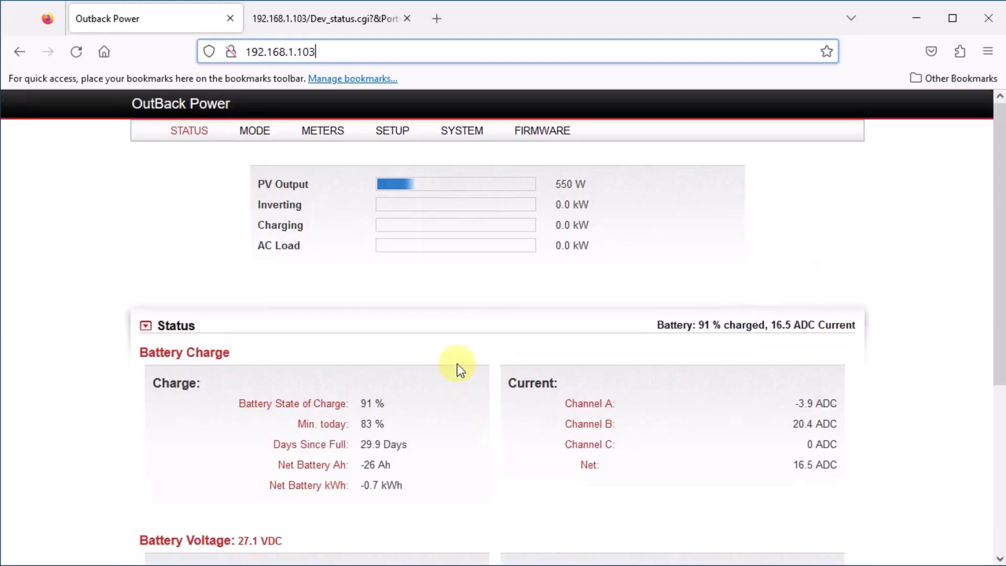
- Review the inverter, charge controller and battery meters, and return to the status page and its address
{"action": "left_click", "coordinate": [324, 135]}
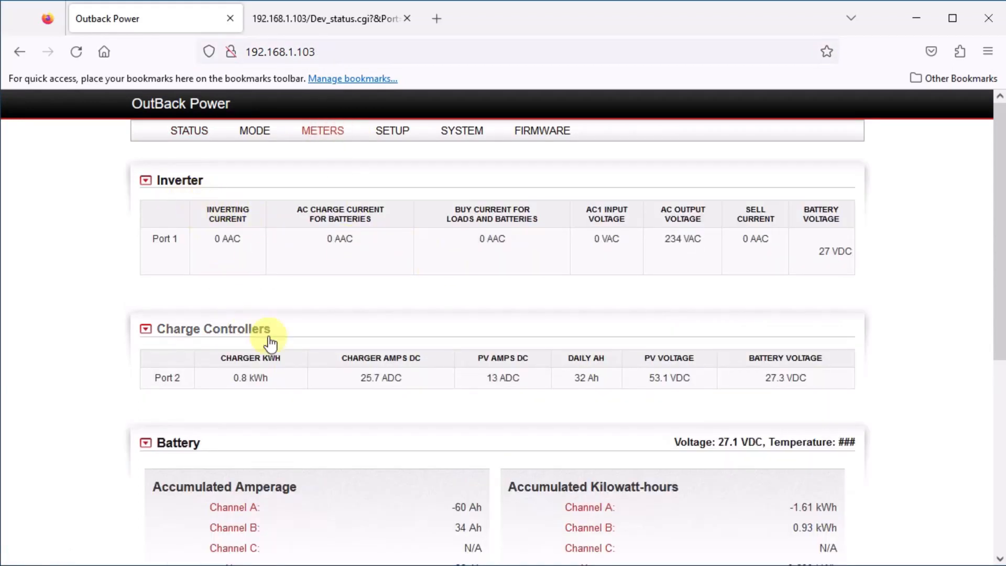
{"action": "scroll", "coordinate": [389, 412], "scroll_direction": "down", "scroll_amount": 1}
{"action": "scroll", "coordinate": [389, 412], "scroll_direction": "down", "scroll_amount": 5}
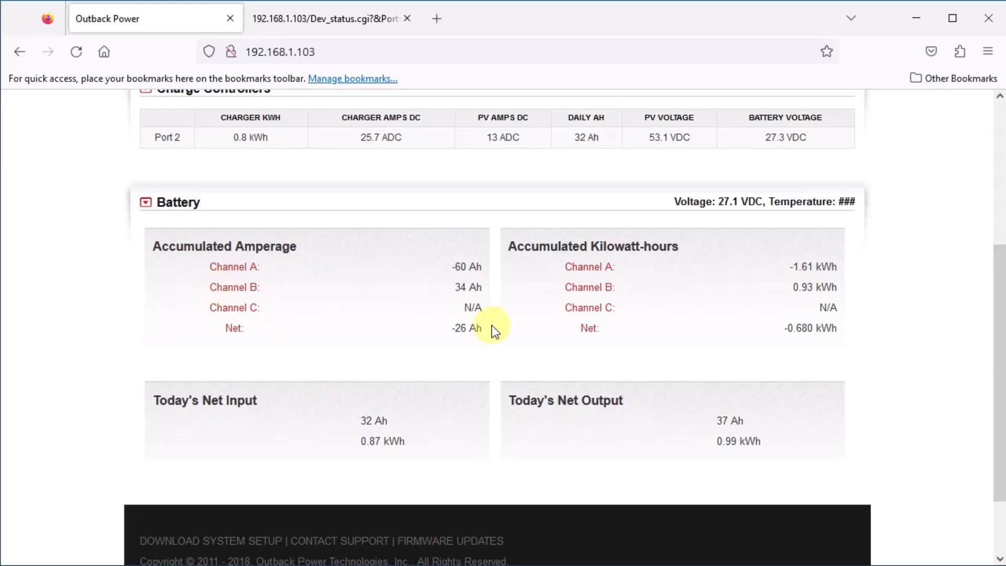
{"action": "scroll", "coordinate": [490, 329], "scroll_direction": "up", "scroll_amount": 5}
{"action": "left_click", "coordinate": [184, 133]}
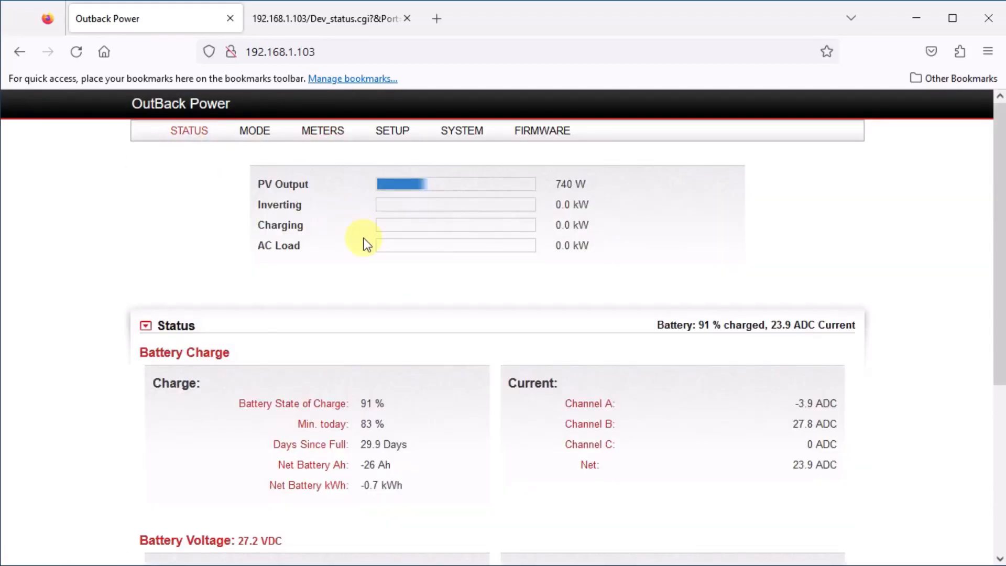
{"action": "left_click", "coordinate": [334, 50]}
{"action": "left_click", "coordinate": [376, 54]}
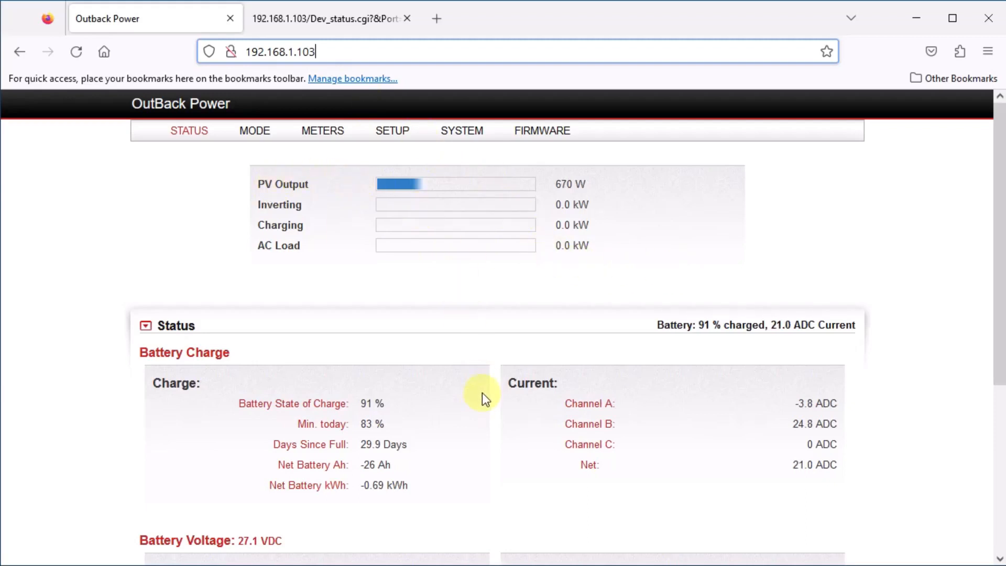
- Show the Dev_status.cgi?&Port=0 page, highlight that path in the address and view the response as JSON
{"action": "left_click", "coordinate": [310, 20]}
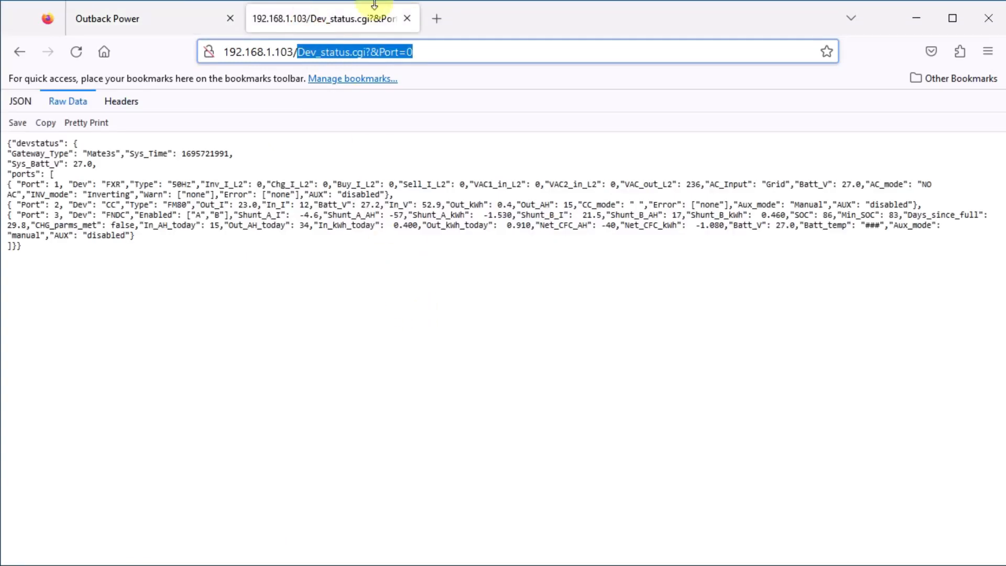
{"action": "left_click", "coordinate": [421, 47]}
{"action": "left_click_drag", "start_coordinate": [344, 52], "coordinate": [294, 51]}
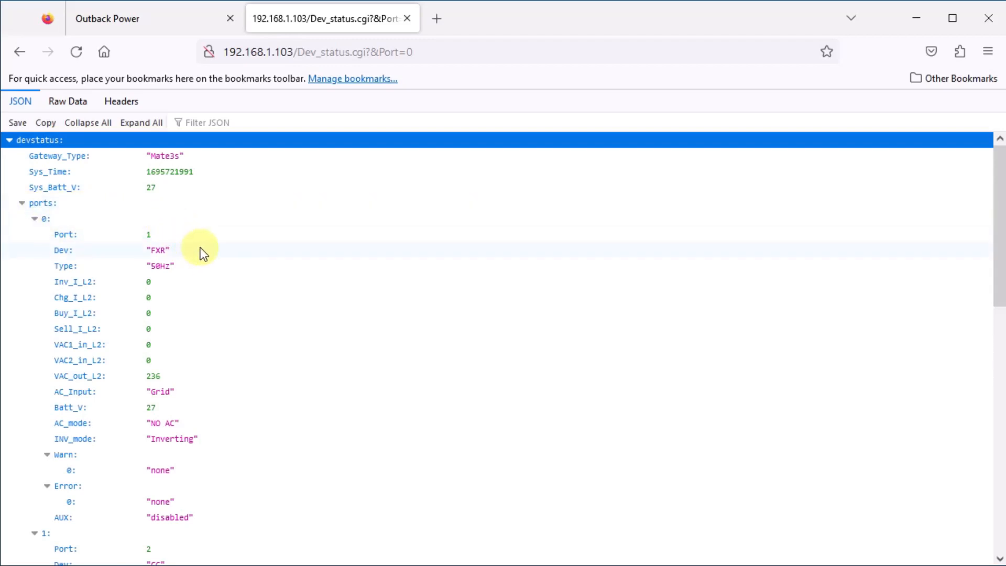
- Examine the JSON port entries for the FXR, CC and FNDC devices down to the end of the response
{"action": "scroll", "coordinate": [198, 246], "scroll_direction": "down", "scroll_amount": 2}
{"action": "left_click_drag", "start_coordinate": [151, 181], "coordinate": [161, 182]}
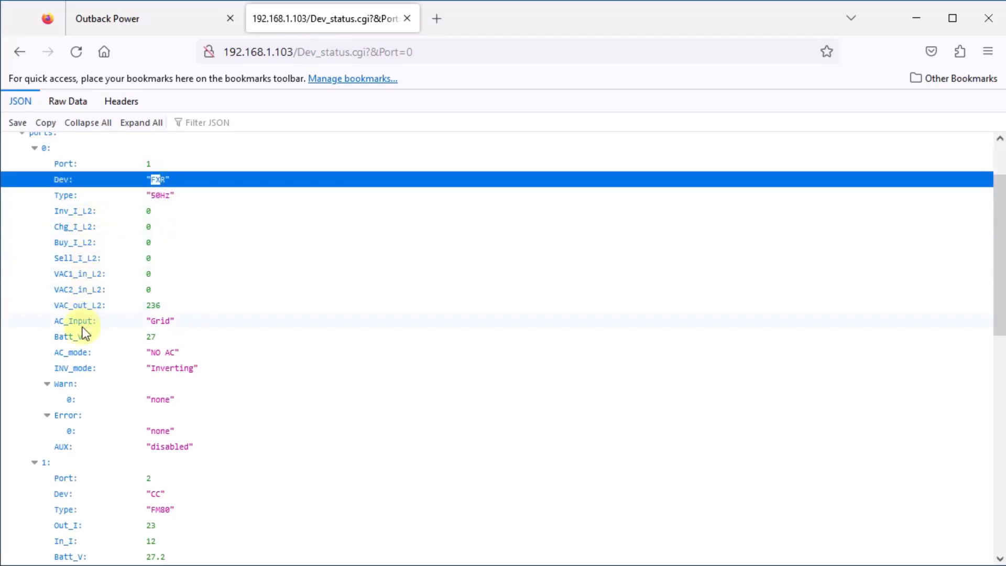
{"action": "scroll", "coordinate": [188, 359], "scroll_direction": "down", "scroll_amount": 5}
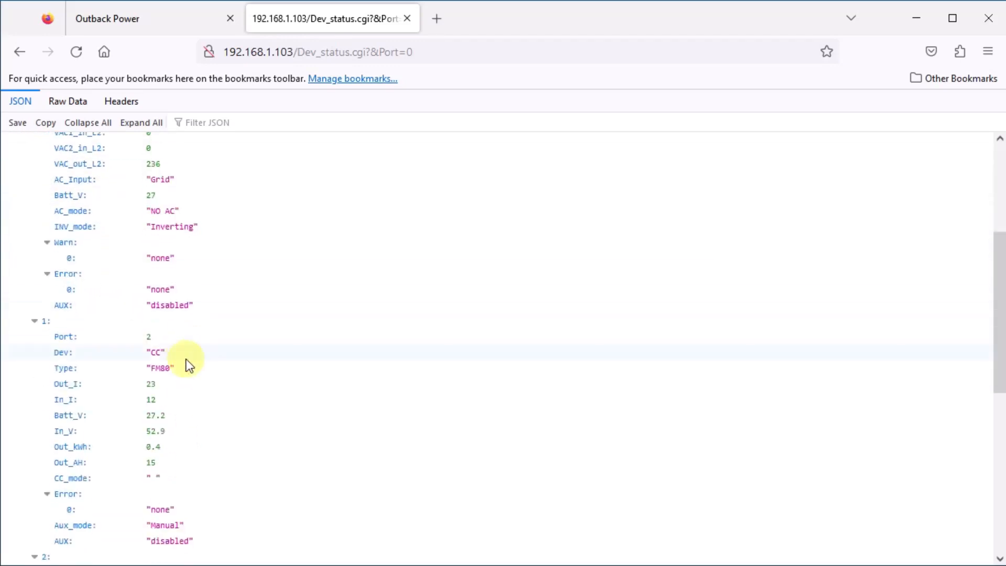
{"action": "double_click", "coordinate": [154, 211]}
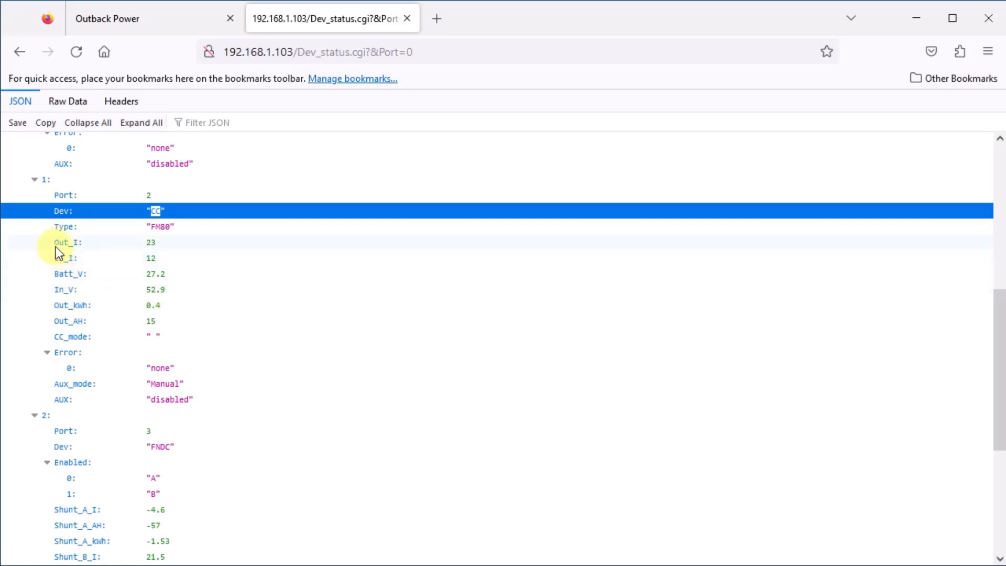
{"action": "left_click", "coordinate": [231, 309]}
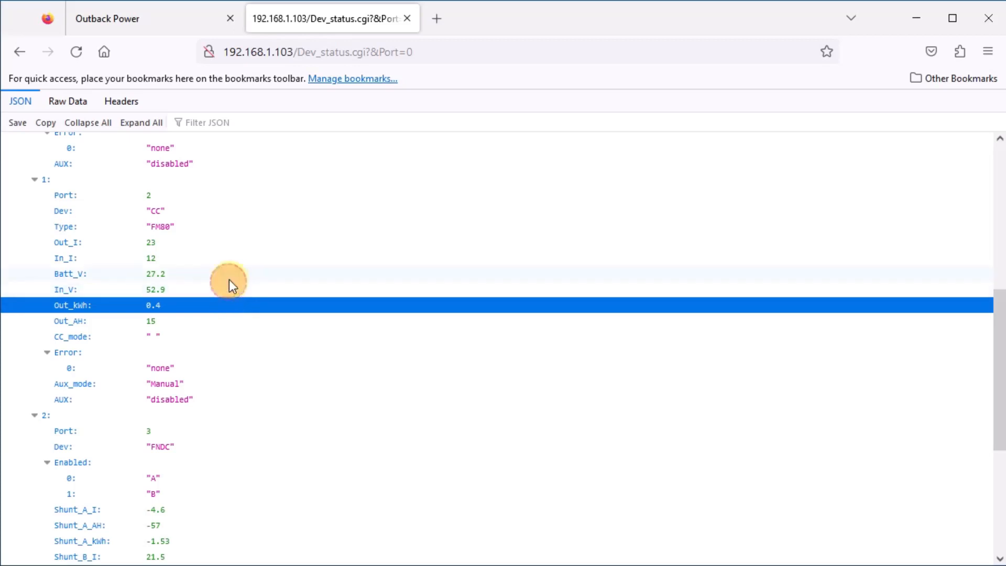
{"action": "scroll", "coordinate": [230, 277], "scroll_direction": "down", "scroll_amount": 4}
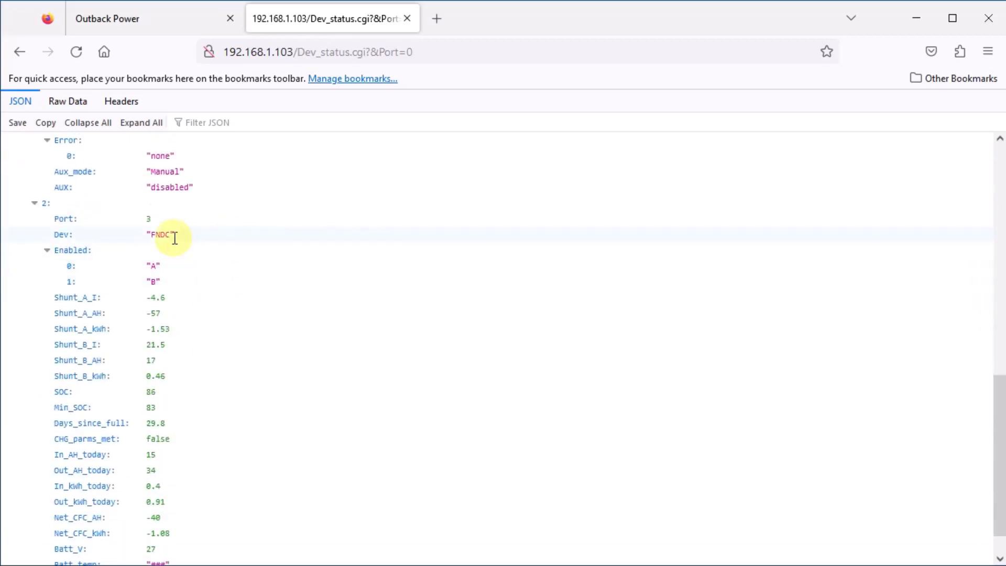
{"action": "scroll", "coordinate": [204, 272], "scroll_direction": "down", "scroll_amount": 1}
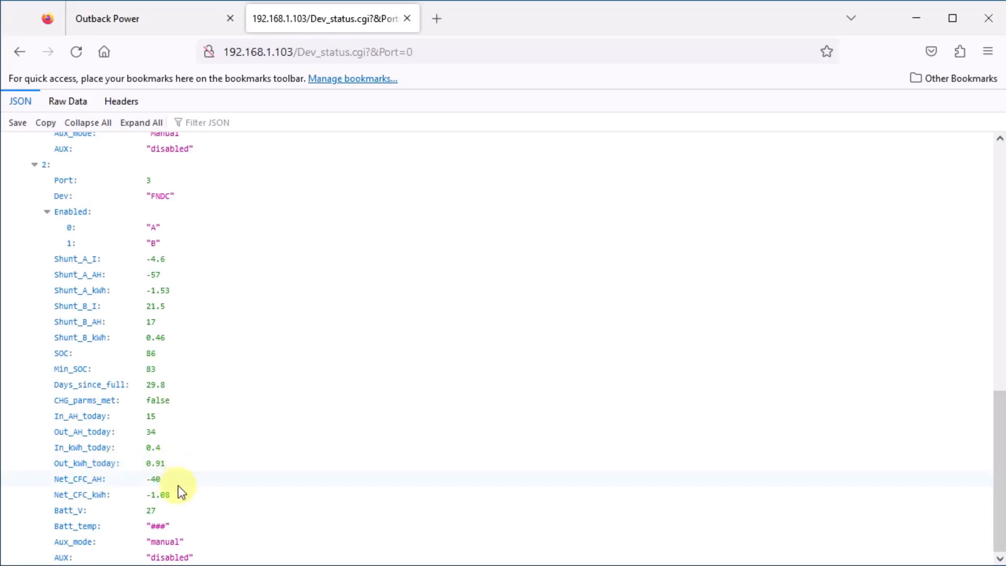
- Return to the FXR device's entry and check its AC_Input field against the neighbouring readings
{"action": "scroll", "coordinate": [181, 480], "scroll_direction": "up", "scroll_amount": 15}
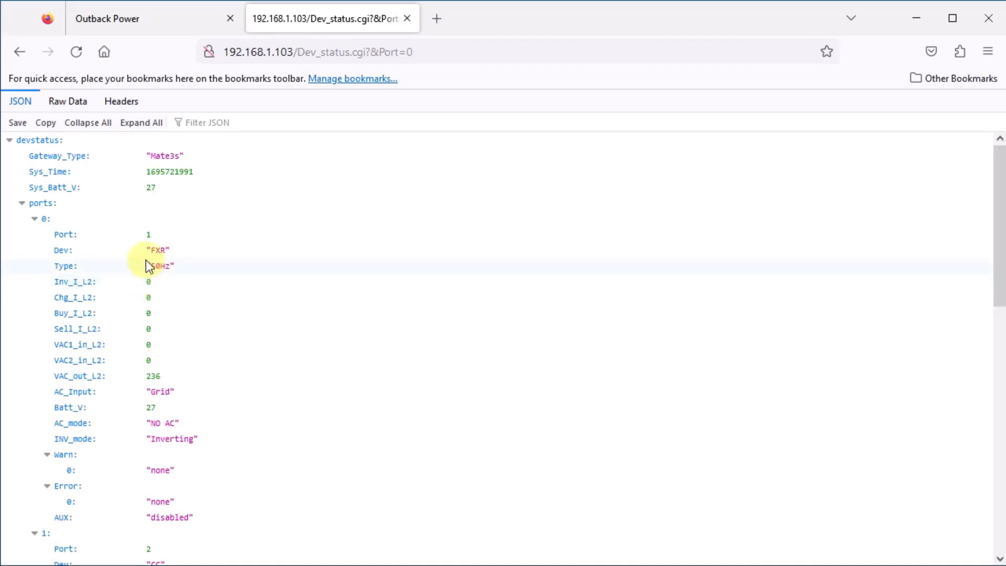
{"action": "left_click_drag", "start_coordinate": [147, 392], "coordinate": [170, 392]}
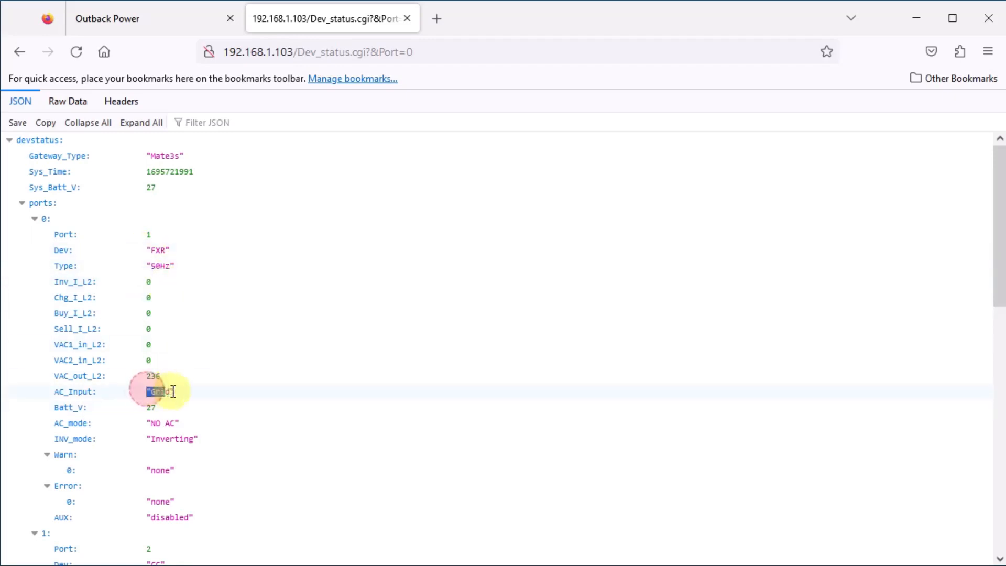
{"action": "left_click", "coordinate": [174, 392]}
{"action": "left_click", "coordinate": [262, 395]}
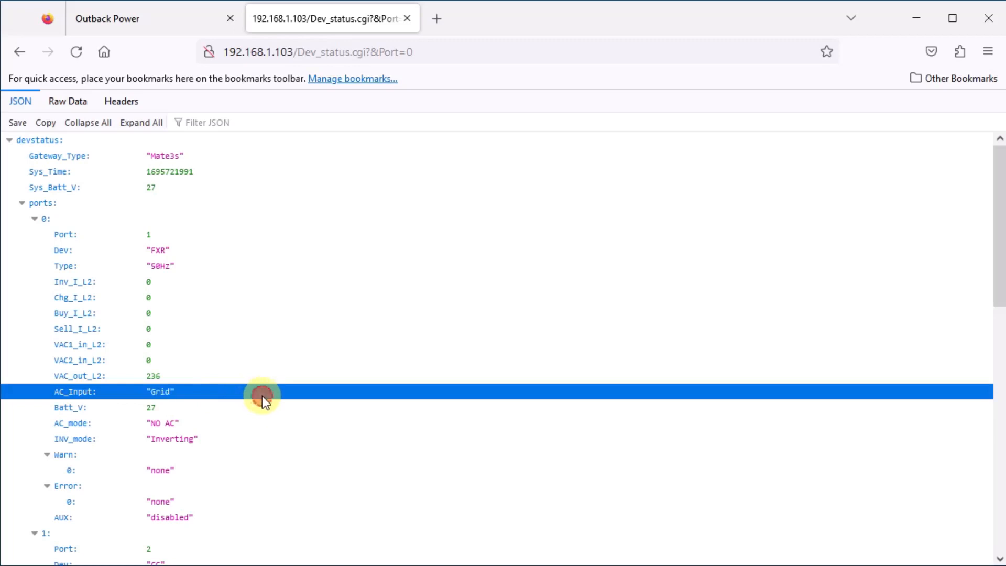
{"action": "scroll", "coordinate": [246, 431], "scroll_direction": "down", "scroll_amount": 3}
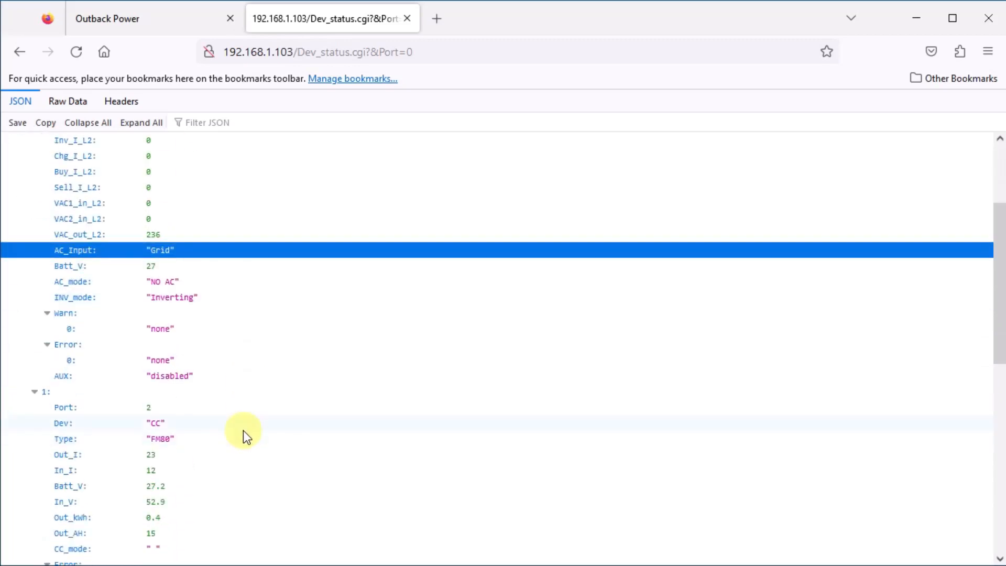
{"action": "scroll", "coordinate": [244, 431], "scroll_direction": "up", "scroll_amount": 3}
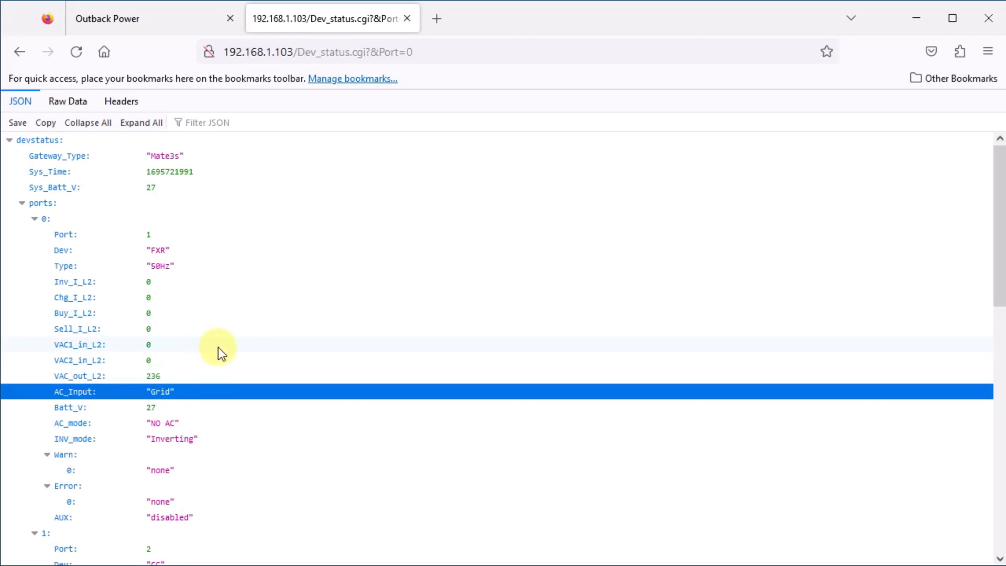
- Select the device status address, view the response as raw data and return to the JSON view
{"action": "left_click", "coordinate": [424, 48]}
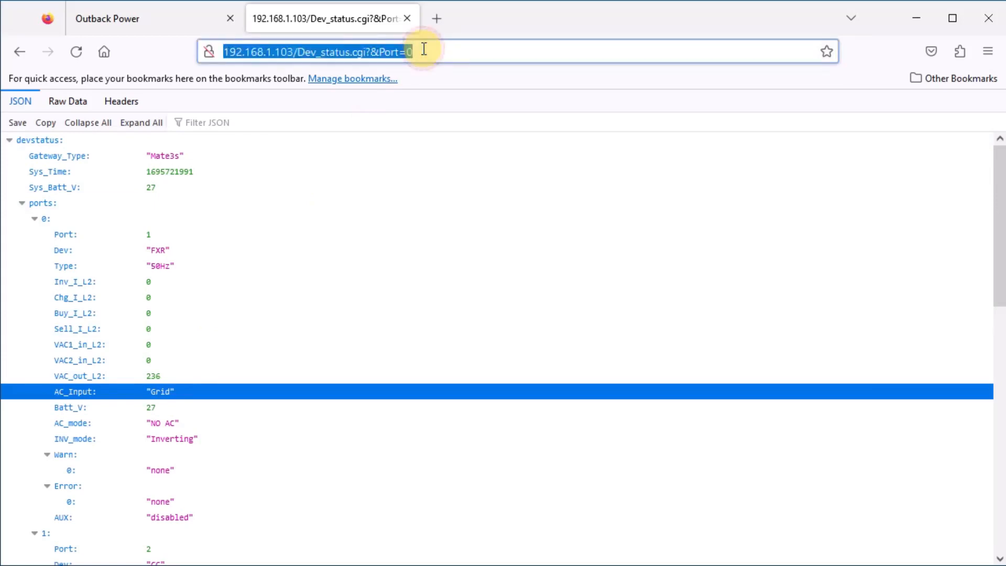
{"action": "left_click", "coordinate": [80, 103]}
{"action": "left_click", "coordinate": [21, 102]}
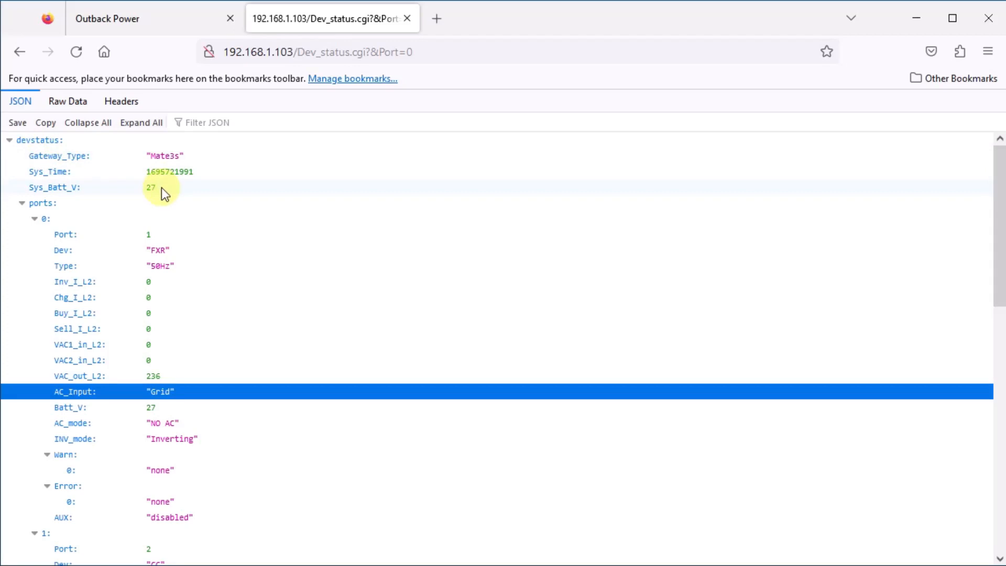
- Highlight the FXR device name in the Dev field of the first port entry
{"action": "double_click", "coordinate": [164, 251]}
{"action": "left_click", "coordinate": [218, 250]}
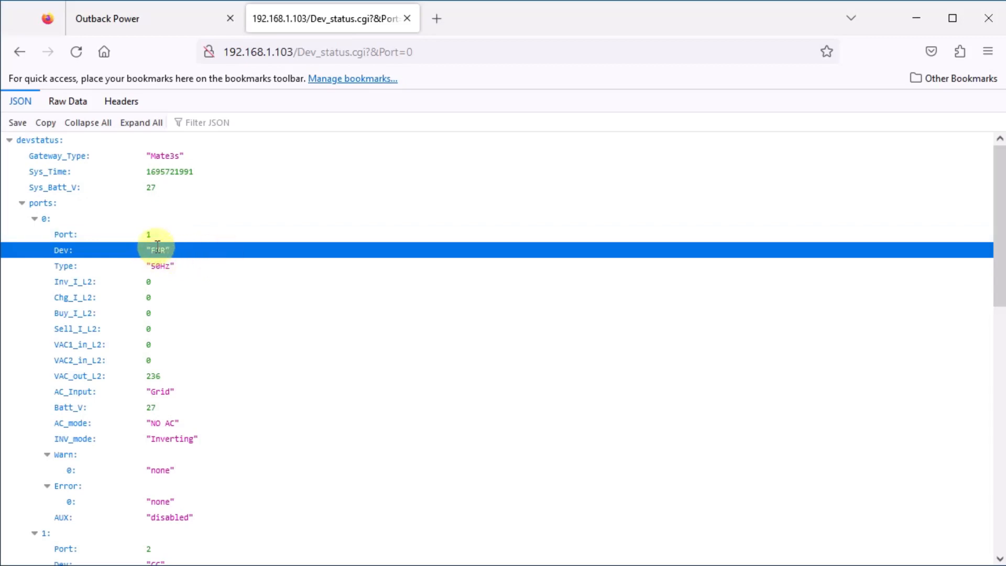
{"action": "left_click_drag", "start_coordinate": [161, 255], "coordinate": [166, 251]}
{"action": "double_click", "coordinate": [155, 250]}
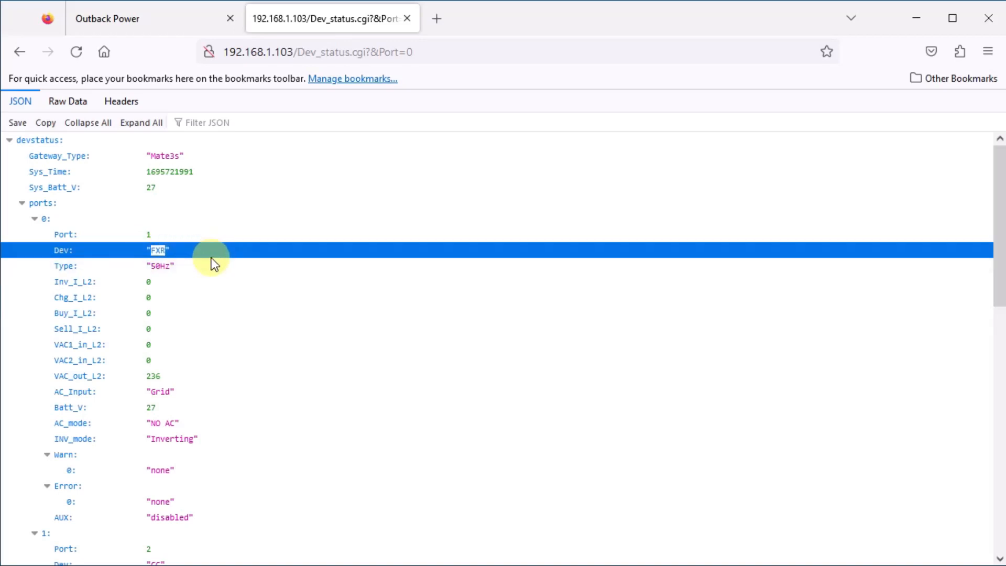
- Collapse port entry 0, check the charge controller's Type field, and collapse port entry 1
{"action": "left_click", "coordinate": [34, 219]}
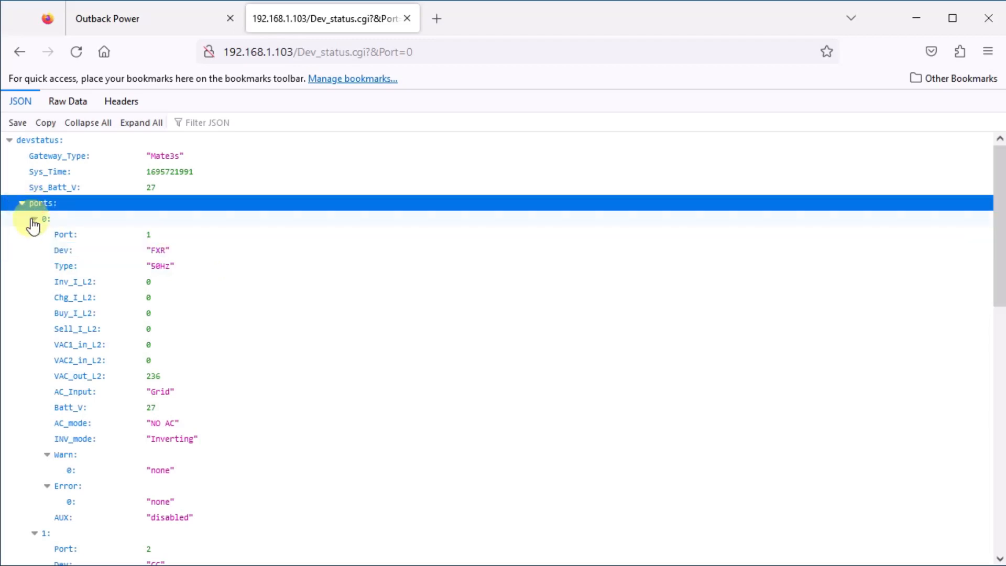
{"action": "left_click", "coordinate": [33, 219]}
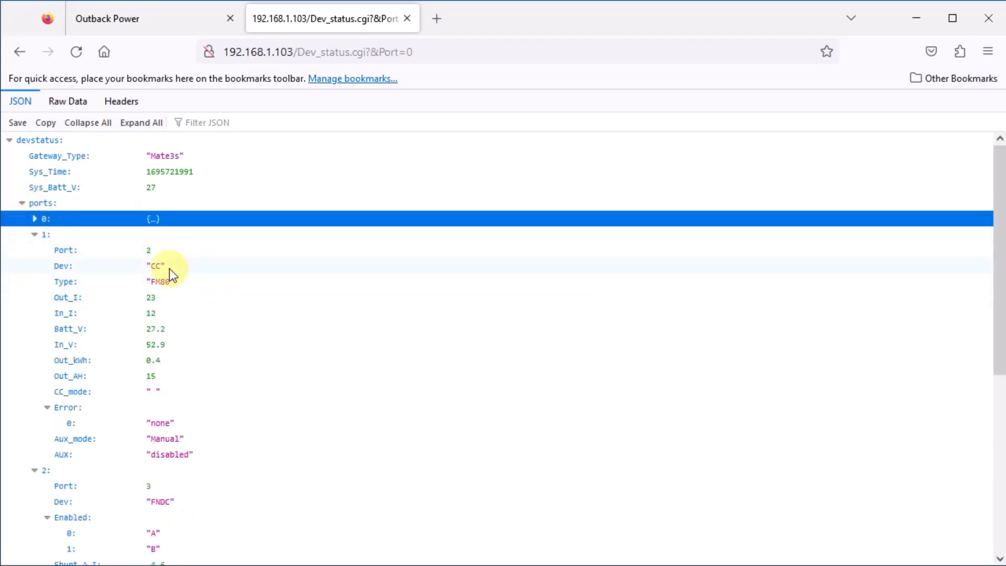
{"action": "left_click", "coordinate": [100, 282]}
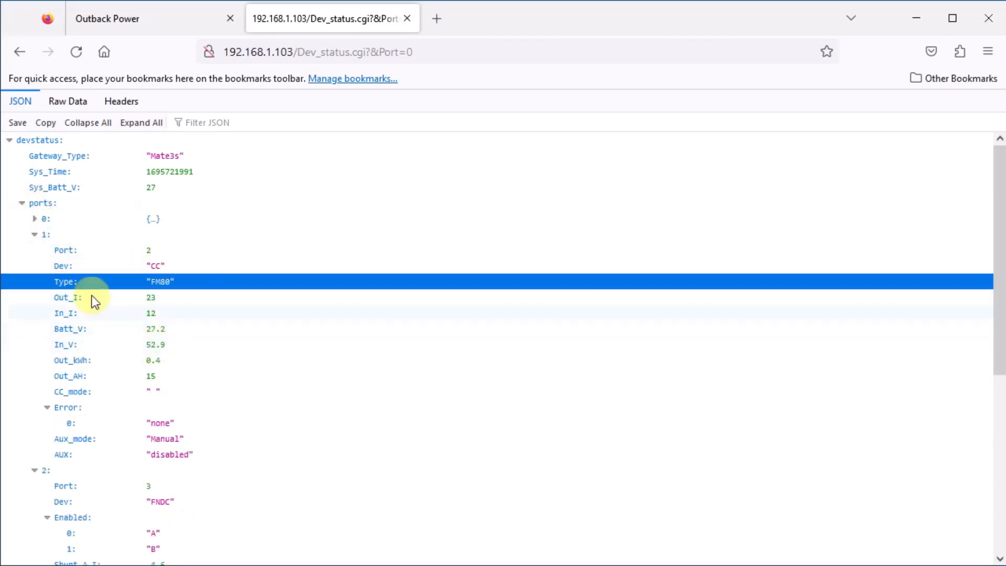
{"action": "left_click", "coordinate": [33, 235]}
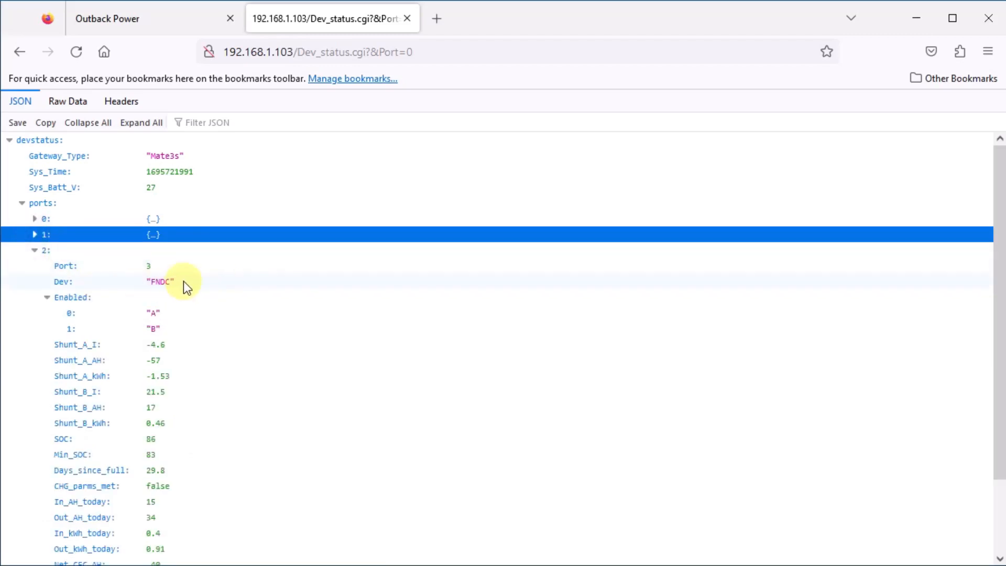
- Collapse and re-expand port entry 2, and examine the FNDC device's SOC and Shunt_B_kWh fields
{"action": "left_click", "coordinate": [35, 251]}
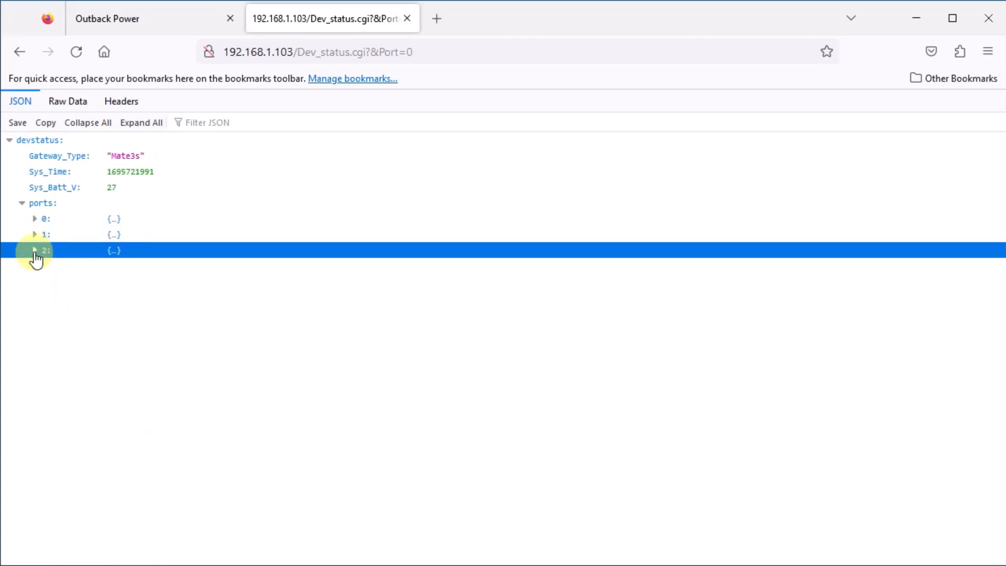
{"action": "left_click", "coordinate": [34, 251]}
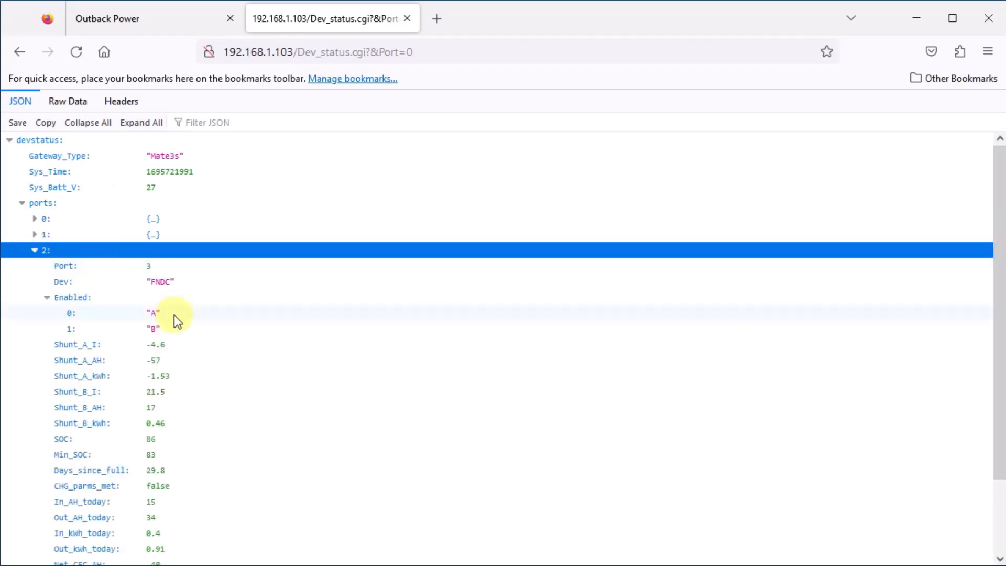
{"action": "left_click", "coordinate": [155, 281]}
{"action": "left_click", "coordinate": [227, 358]}
{"action": "left_click", "coordinate": [65, 441]}
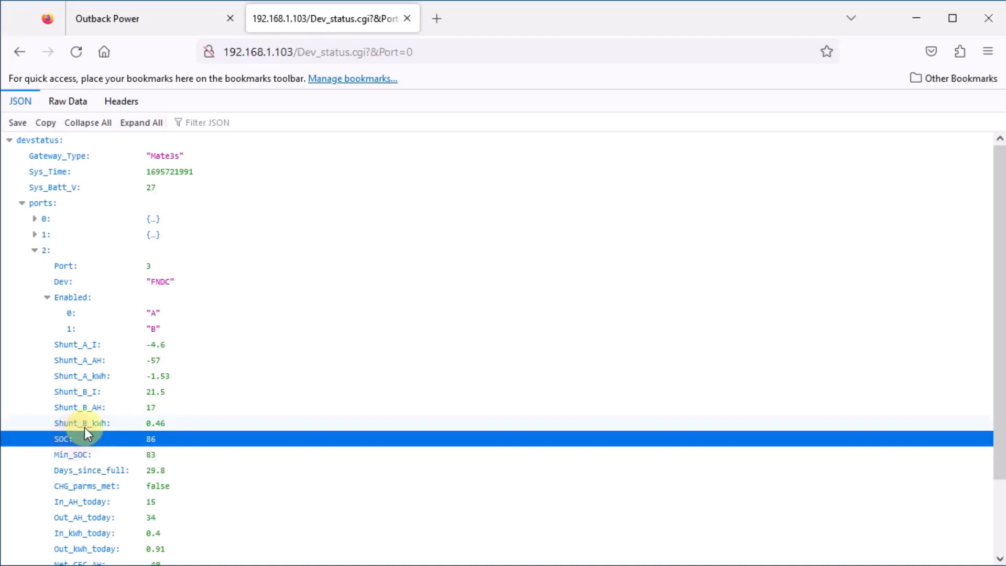
{"action": "left_click", "coordinate": [84, 426]}
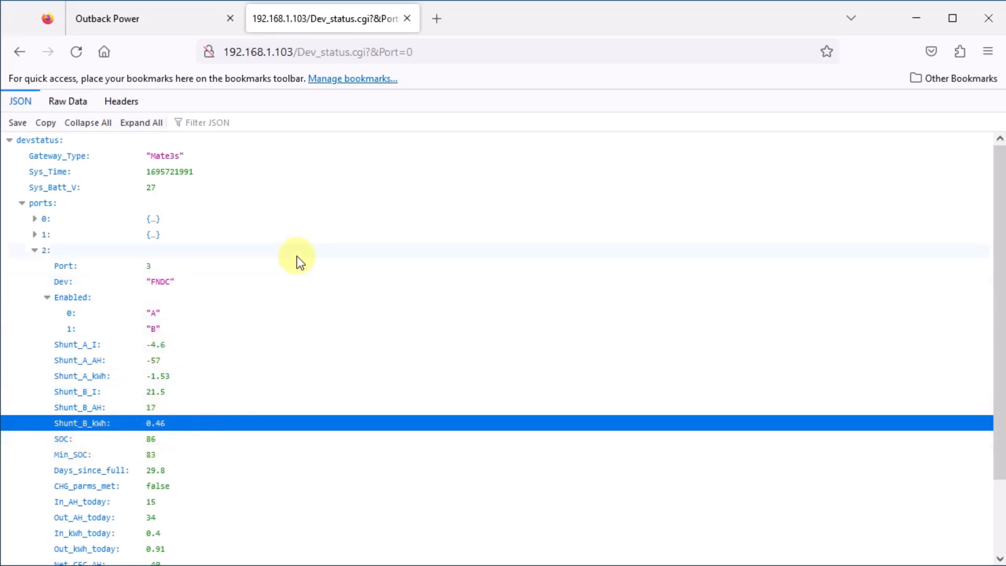
- Return to the OutBack Power interface and view the battery section of its meters page
{"action": "left_click", "coordinate": [147, 19]}
{"action": "left_click", "coordinate": [317, 137]}
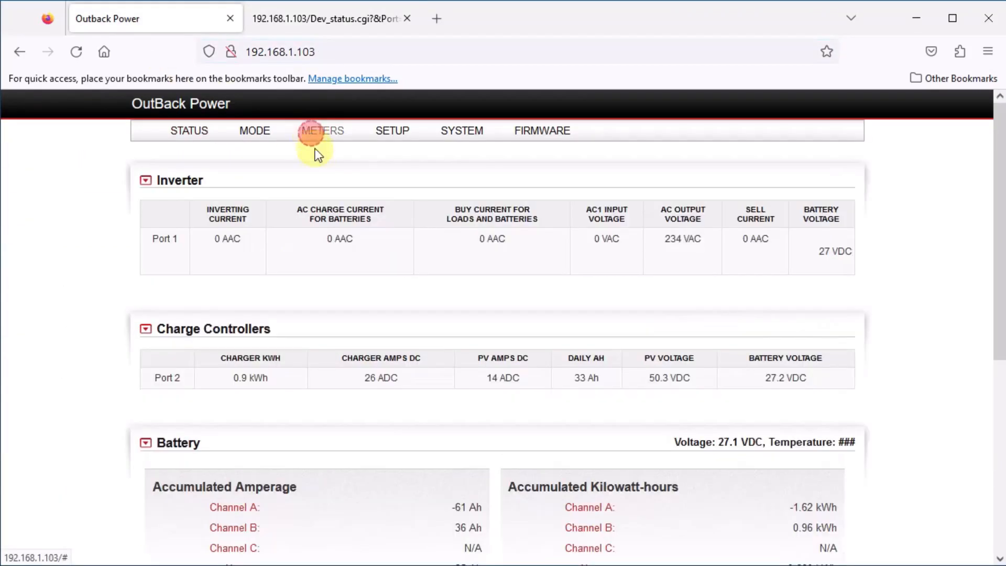
{"action": "scroll", "coordinate": [663, 294], "scroll_direction": "down", "scroll_amount": 6}
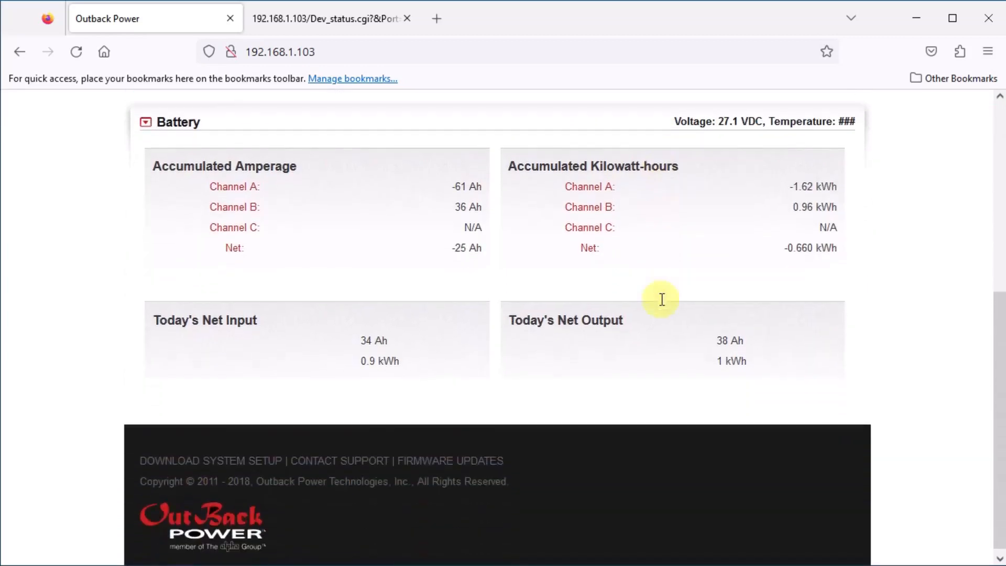
- Switch to Kimono and browse the preset monitor blocks from the generic entries down to the text presets
{"action": "scroll", "coordinate": [663, 294], "scroll_direction": "up", "scroll_amount": 6}
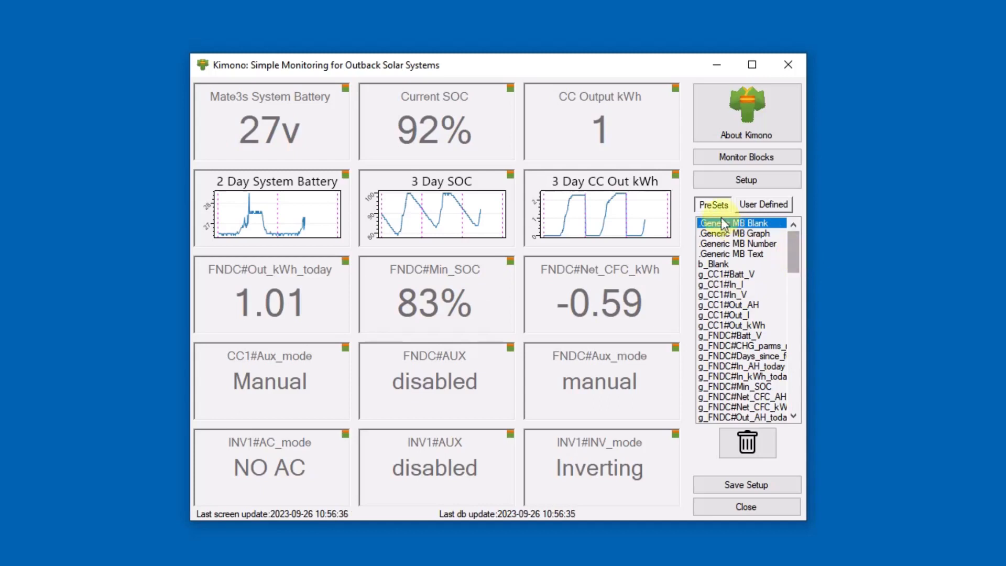
{"action": "left_click_drag", "start_coordinate": [792, 245], "coordinate": [798, 376]}
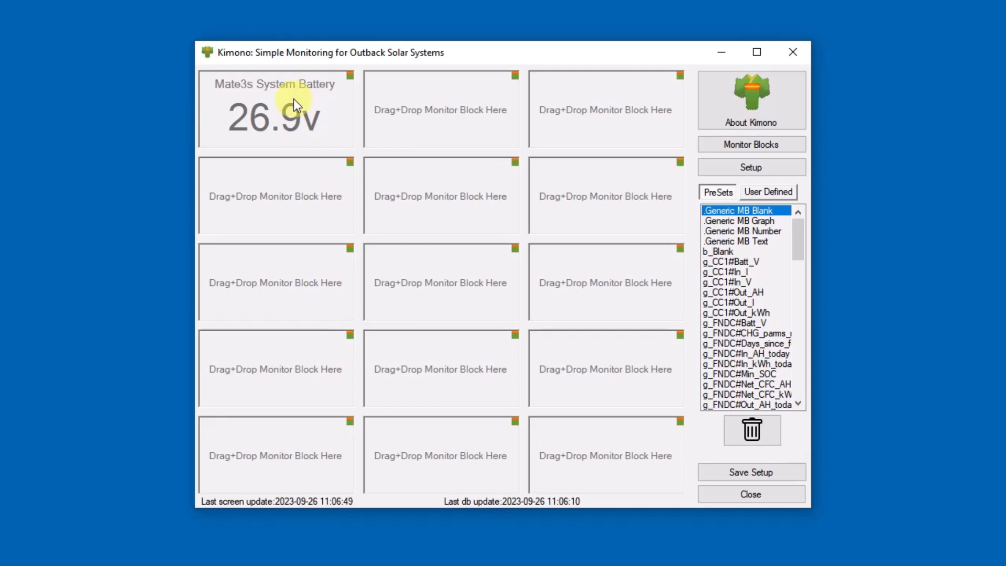
{"action": "left_click", "coordinate": [803, 246]}
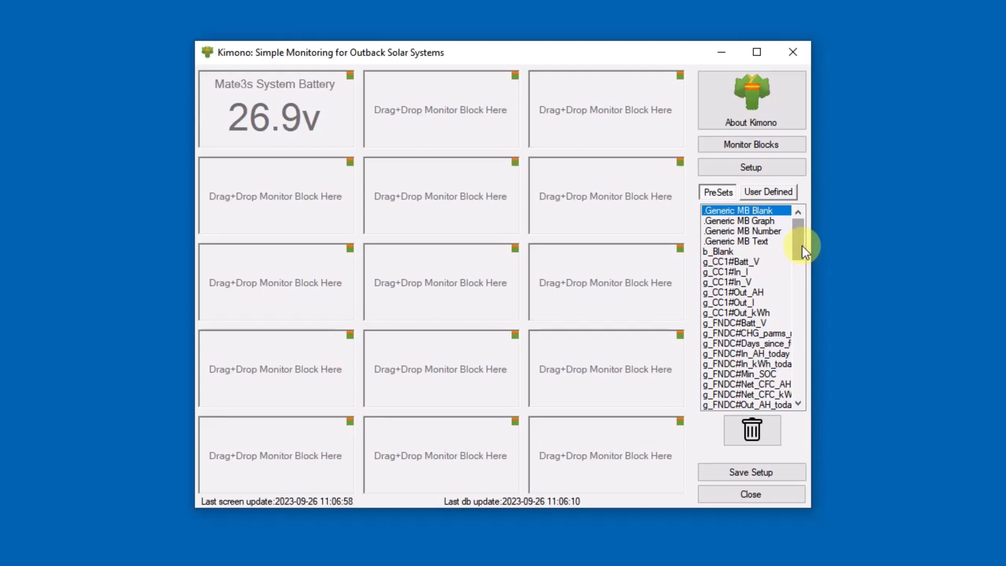
{"action": "mouse_move", "coordinate": [800, 241]}
{"action": "left_mouse_down"}
{"action": "mouse_move", "coordinate": [799, 252]}
{"action": "mouse_move", "coordinate": [803, 240]}
{"action": "left_mouse_up"}
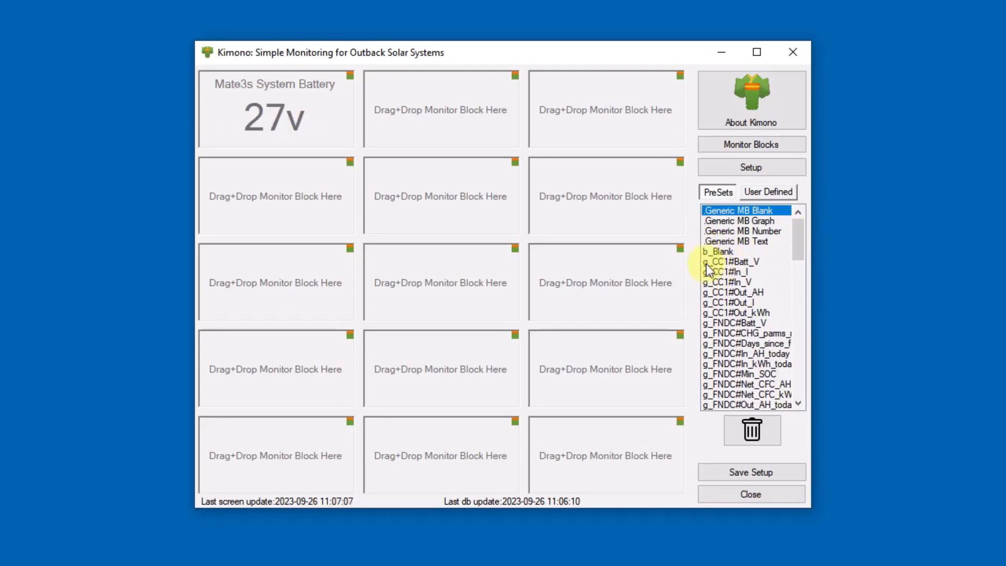
{"action": "left_click_drag", "start_coordinate": [797, 257], "coordinate": [801, 391]}
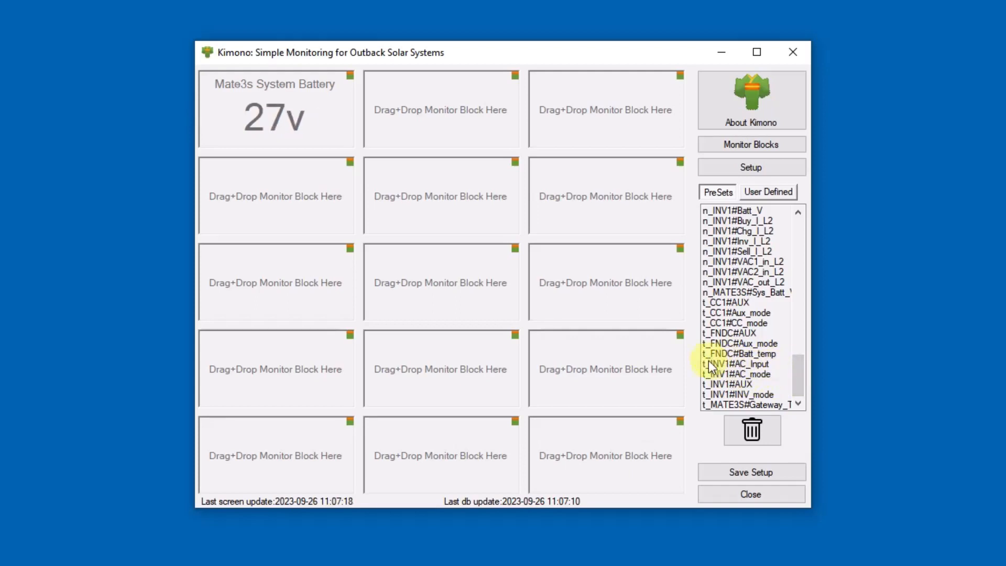
- Add the n_FNDC#SOC preset to the middle slot of the first row, and move it to the slot directly below
{"action": "left_click_drag", "start_coordinate": [797, 382], "coordinate": [808, 357]}
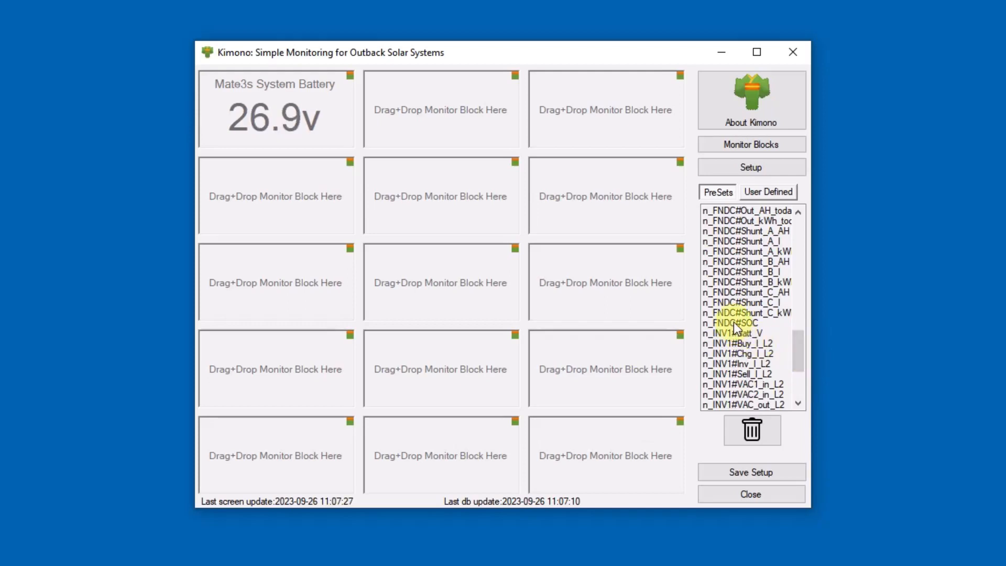
{"action": "left_click_drag", "start_coordinate": [734, 322], "coordinate": [444, 132]}
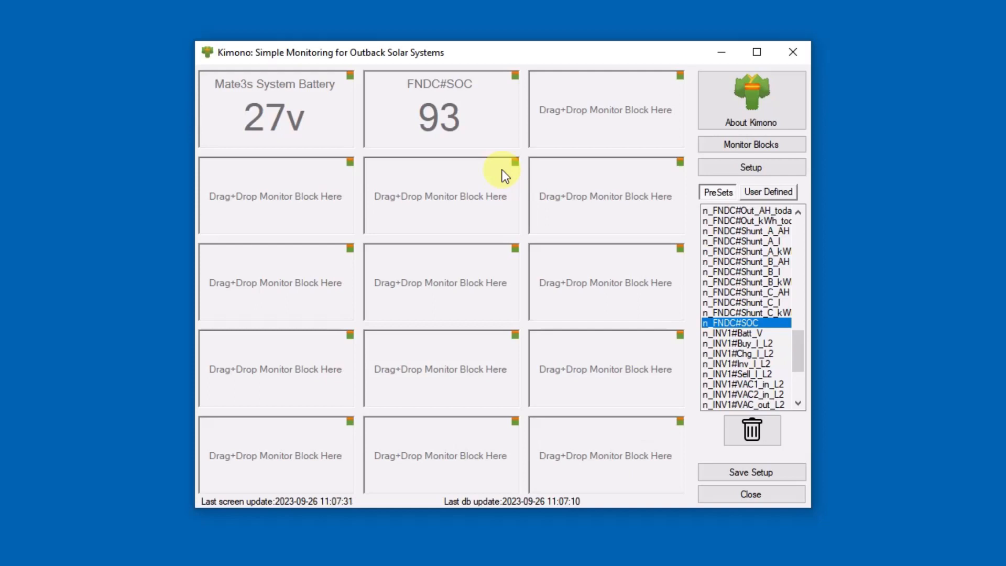
{"action": "left_click_drag", "start_coordinate": [509, 80], "coordinate": [476, 208]}
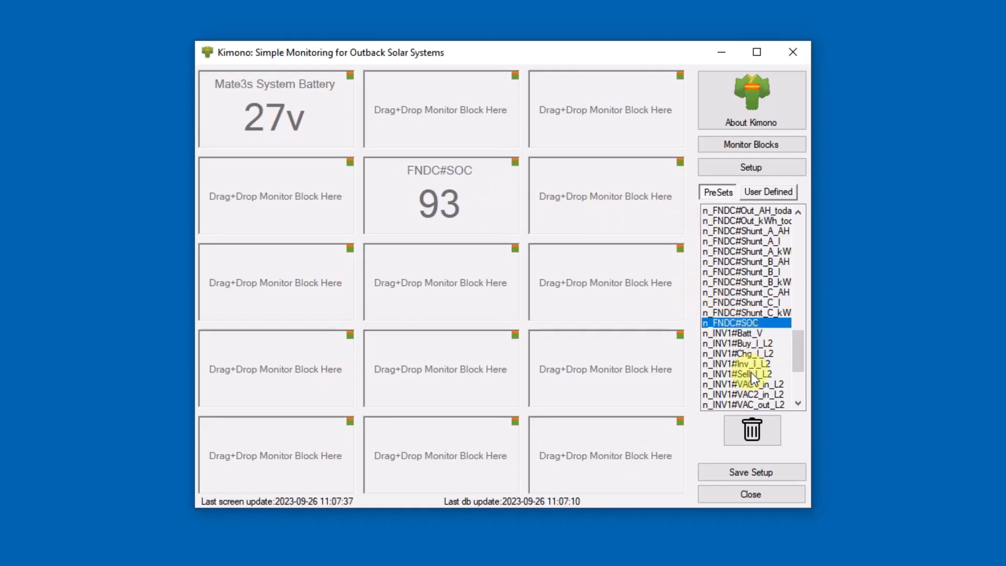
- Add the t_CC1#AUX preset to the last slot of the first row, and drop that block onto the FNDC#SOC block
{"action": "left_click_drag", "start_coordinate": [795, 348], "coordinate": [797, 363]}
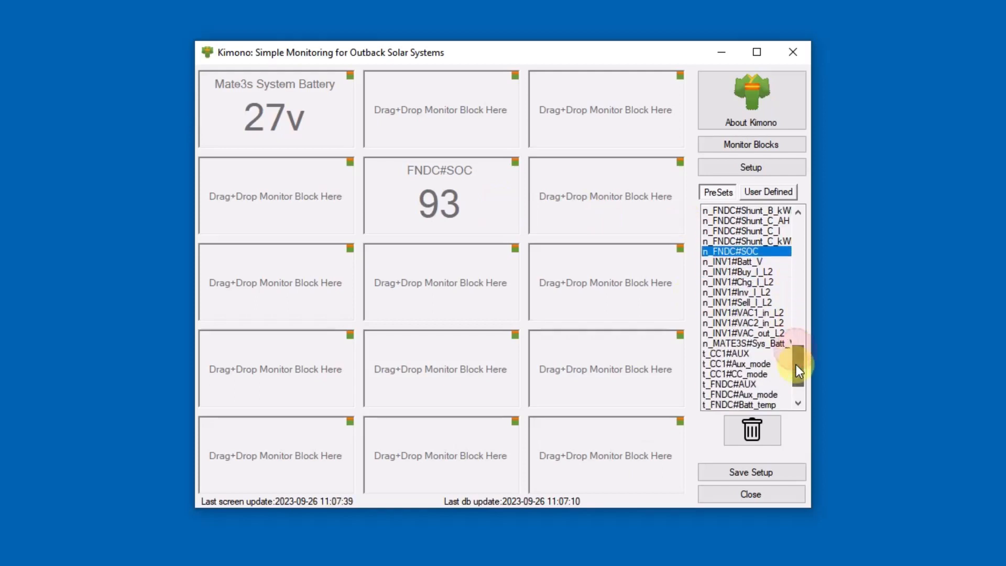
{"action": "left_click", "coordinate": [734, 355]}
{"action": "left_click_drag", "start_coordinate": [734, 354], "coordinate": [602, 126]}
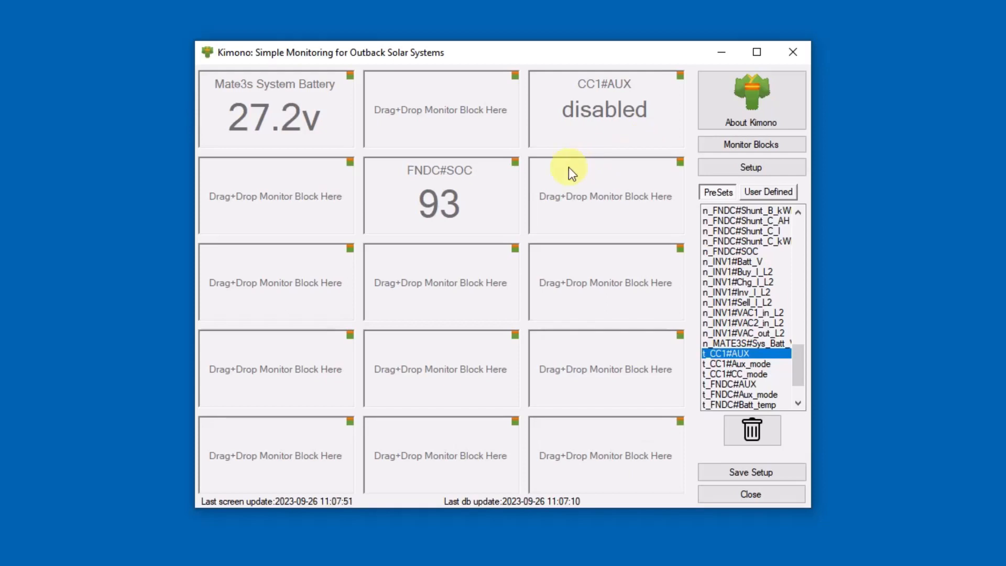
{"action": "left_click_drag", "start_coordinate": [593, 128], "coordinate": [456, 185]}
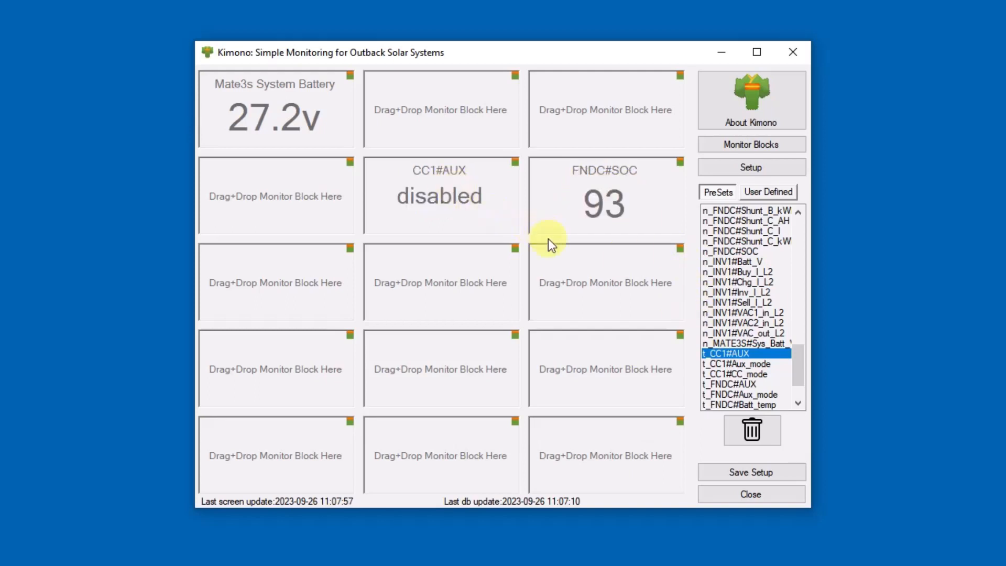
- Move the FNDC#SOC block back to the middle slot of the second row and delete the CC1#AUX block
{"action": "left_click_drag", "start_coordinate": [615, 203], "coordinate": [456, 195]}
{"action": "left_click_drag", "start_coordinate": [603, 187], "coordinate": [761, 431]}
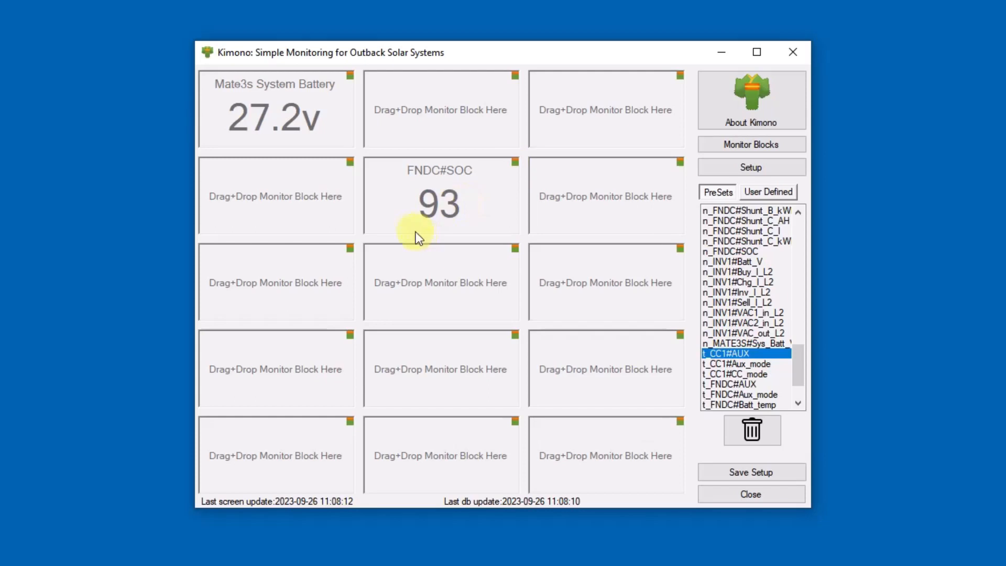
- Set the FNDC#SOC block's Suffix property to "v" and return the block to its value display
{"action": "left_click", "coordinate": [515, 162]}
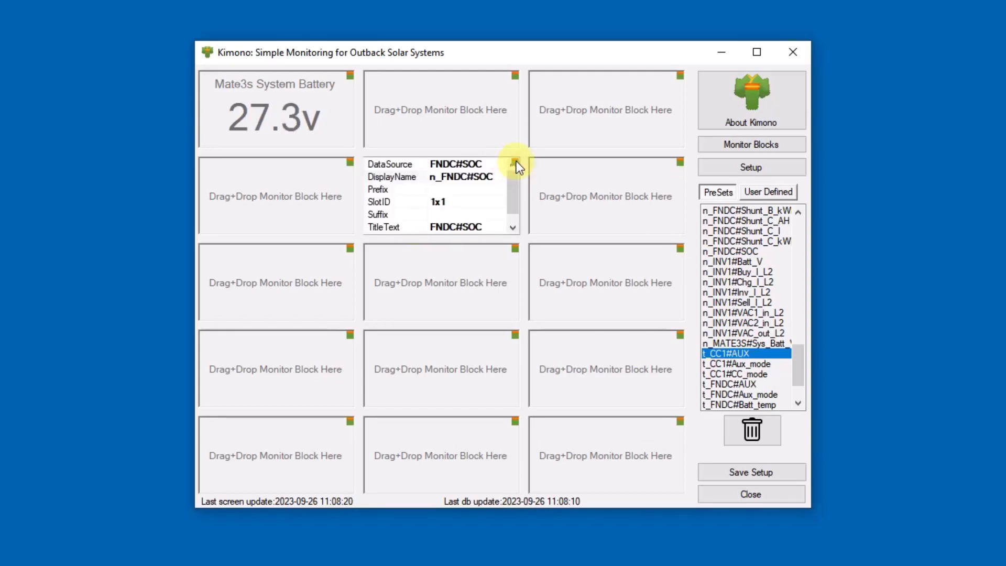
{"action": "left_click_drag", "start_coordinate": [514, 177], "coordinate": [511, 194]}
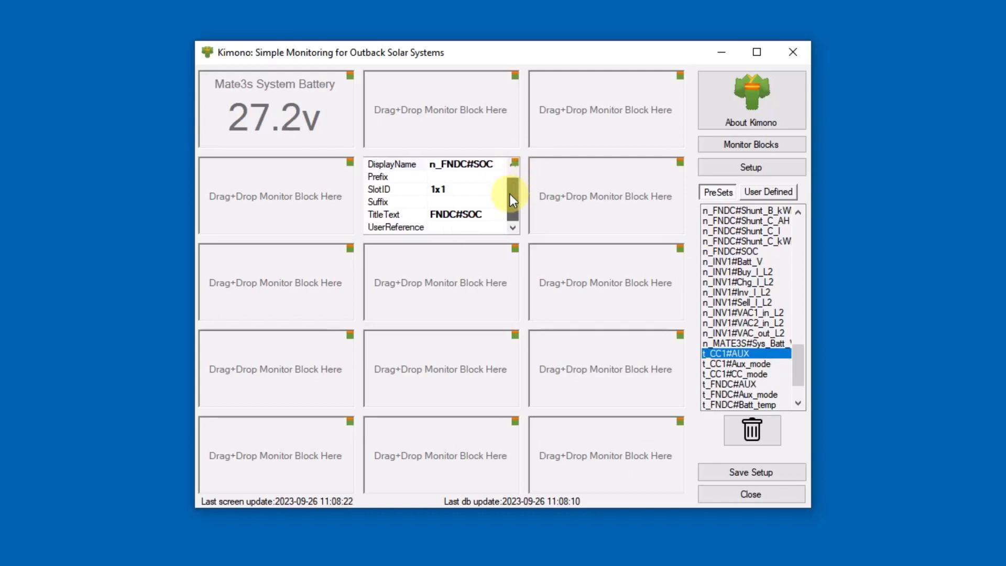
{"action": "left_click", "coordinate": [444, 202]}
{"action": "type", "text": "v"}
{"action": "left_click", "coordinate": [515, 163]}
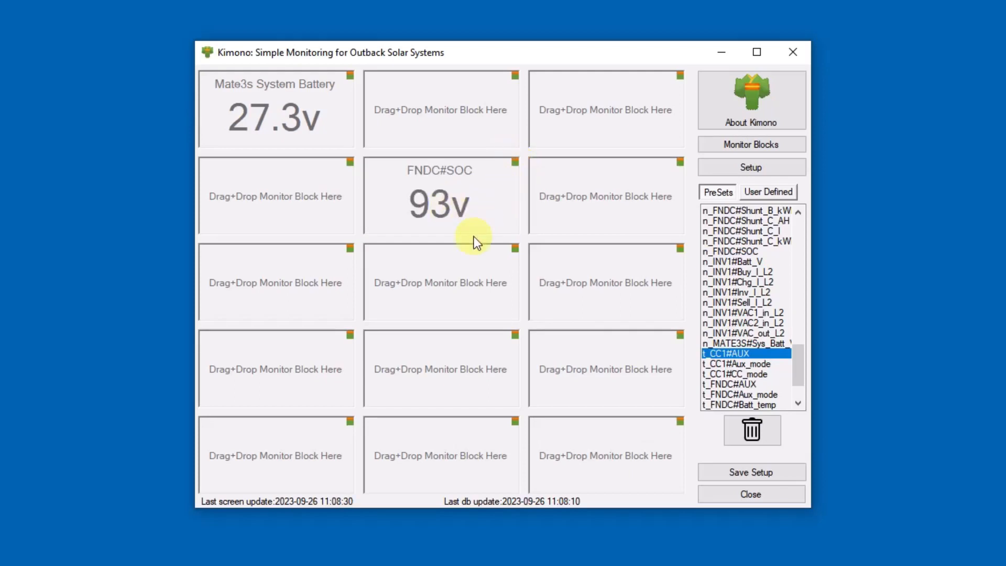
- Set the FNDC#SOC block's TitleText to "State of Charge" and return the block to its value display
{"action": "left_click", "coordinate": [515, 166]}
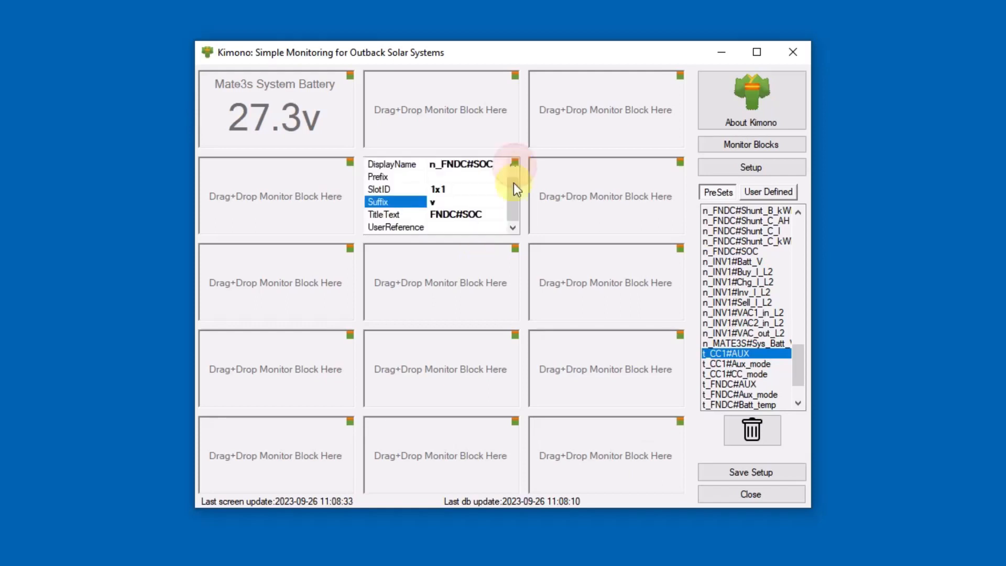
{"action": "left_click", "coordinate": [489, 214]}
{"action": "left_click", "coordinate": [398, 215]}
{"action": "type", "text": "Sta"}
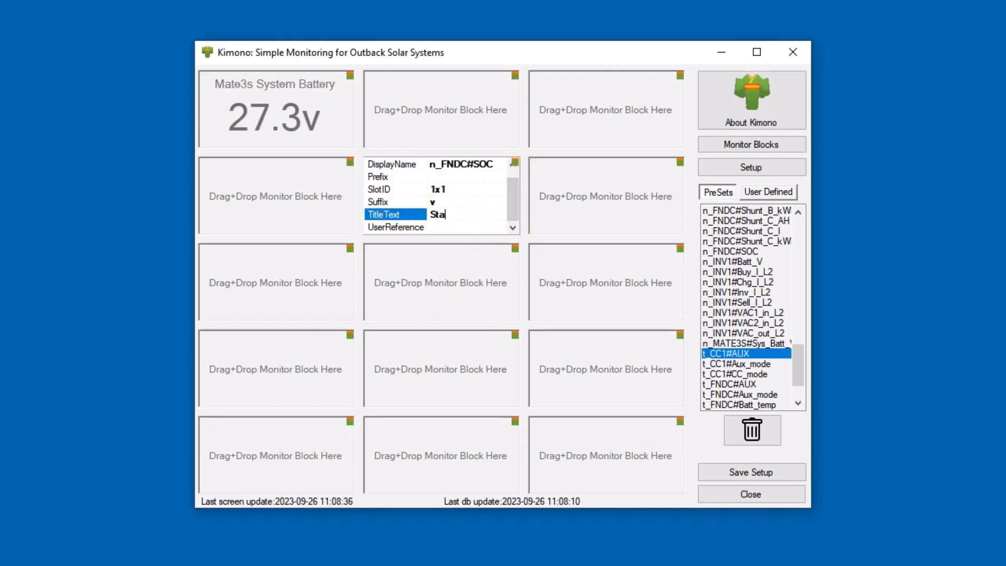
{"action": "type", "text": "te of Charge"}
{"action": "left_click", "coordinate": [388, 215]}
{"action": "left_click", "coordinate": [517, 160]}
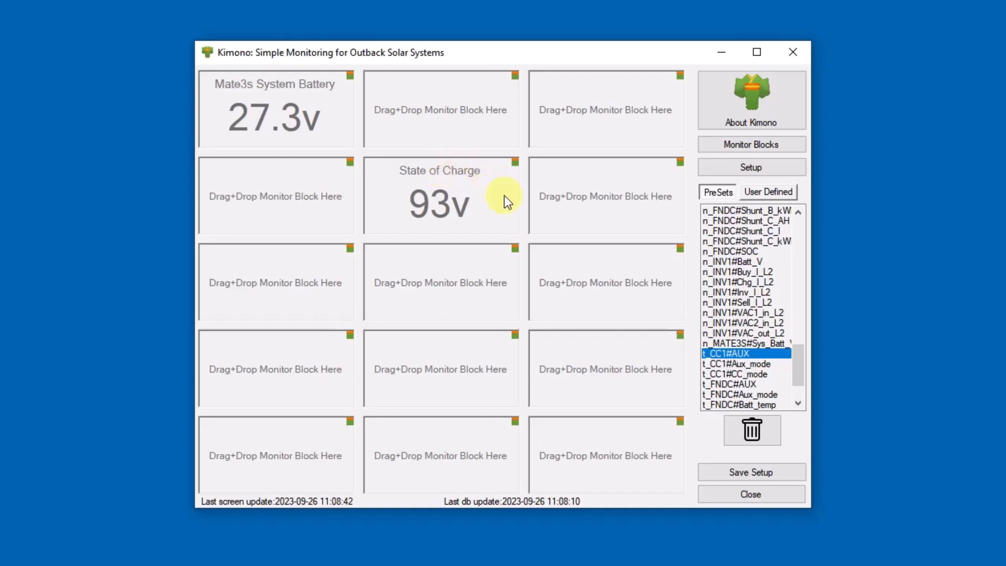
- Review the State of Charge block's properties inside its slot, from DataSource to UserReference, and close them
{"action": "left_click", "coordinate": [515, 162]}
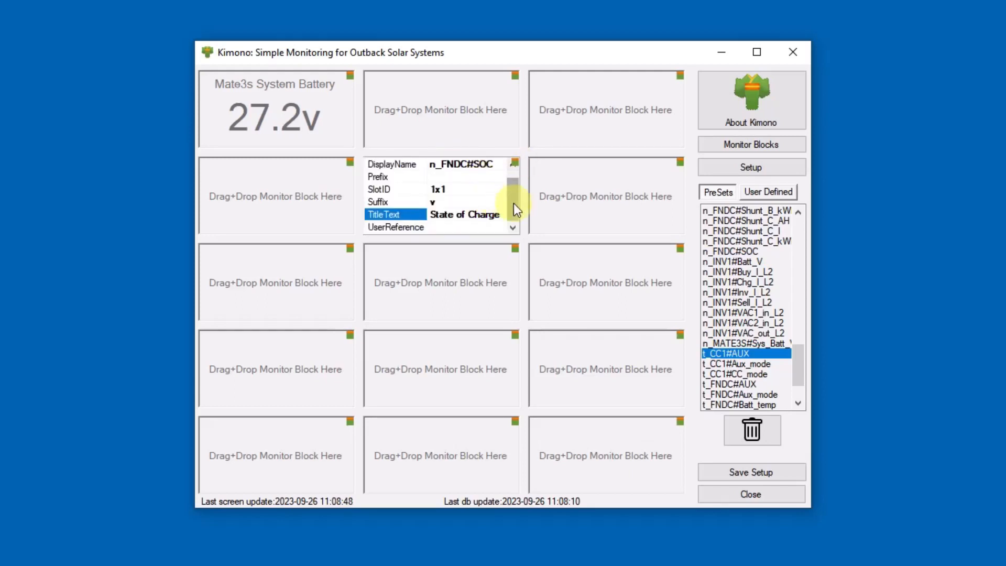
{"action": "scroll", "coordinate": [514, 203], "scroll_direction": "up", "scroll_amount": 1}
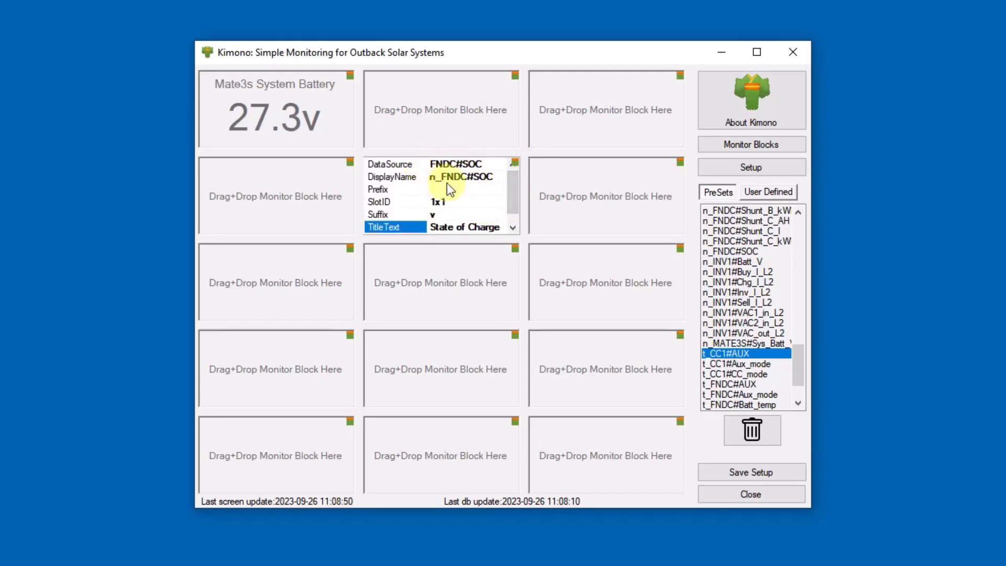
{"action": "left_click_drag", "start_coordinate": [512, 193], "coordinate": [512, 215]}
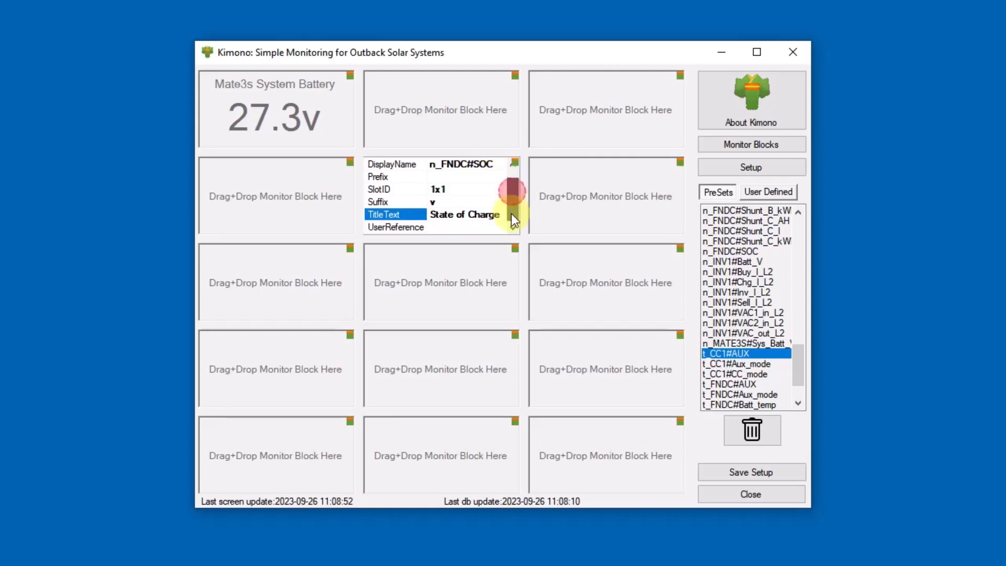
{"action": "left_click", "coordinate": [516, 162]}
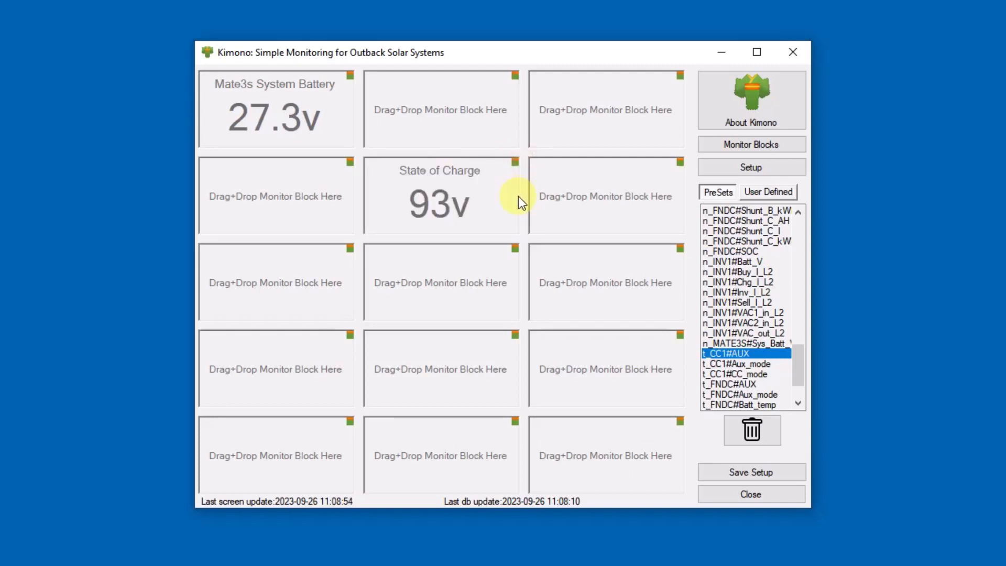
- Open the State of Charge block's full properties window, read the DisplayName, TitleText and Suffix descriptions, and save
{"action": "left_click", "coordinate": [514, 162]}
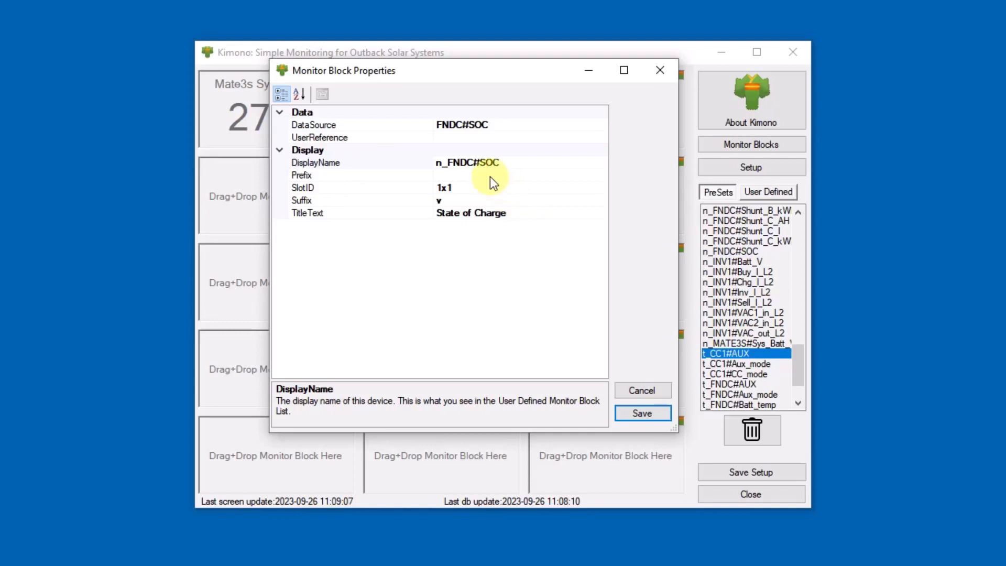
{"action": "left_click", "coordinate": [320, 163]}
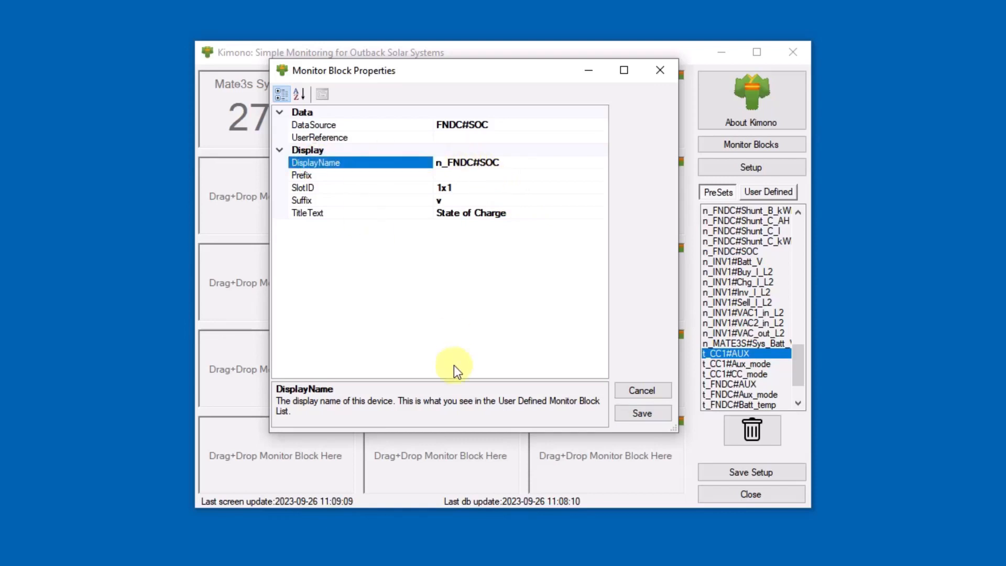
{"action": "left_click", "coordinate": [473, 214]}
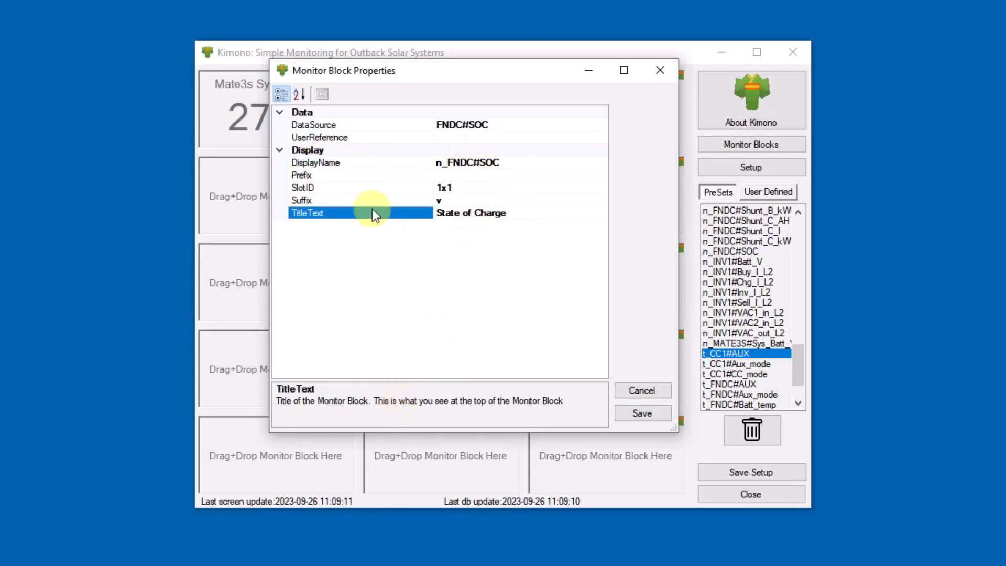
{"action": "left_click", "coordinate": [361, 201]}
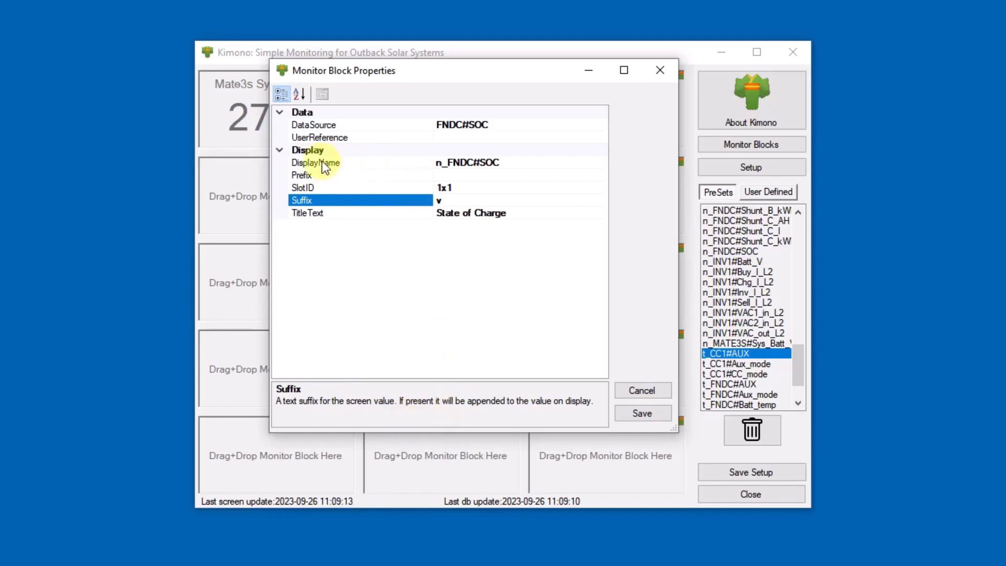
{"action": "left_click", "coordinate": [632, 412]}
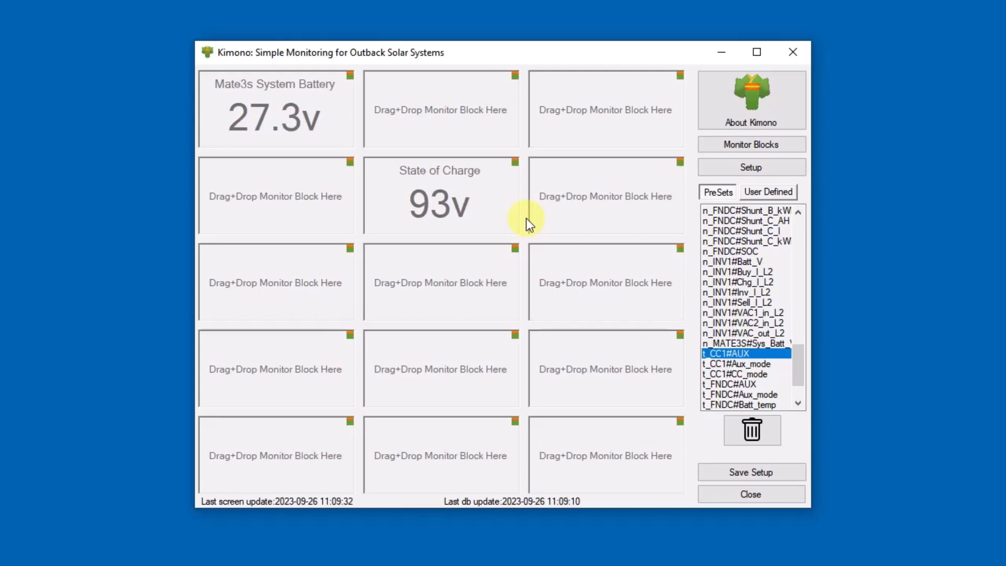
- Move the State of Charge block into the User Defined list and back to its slot, twice
{"action": "left_click", "coordinate": [774, 193]}
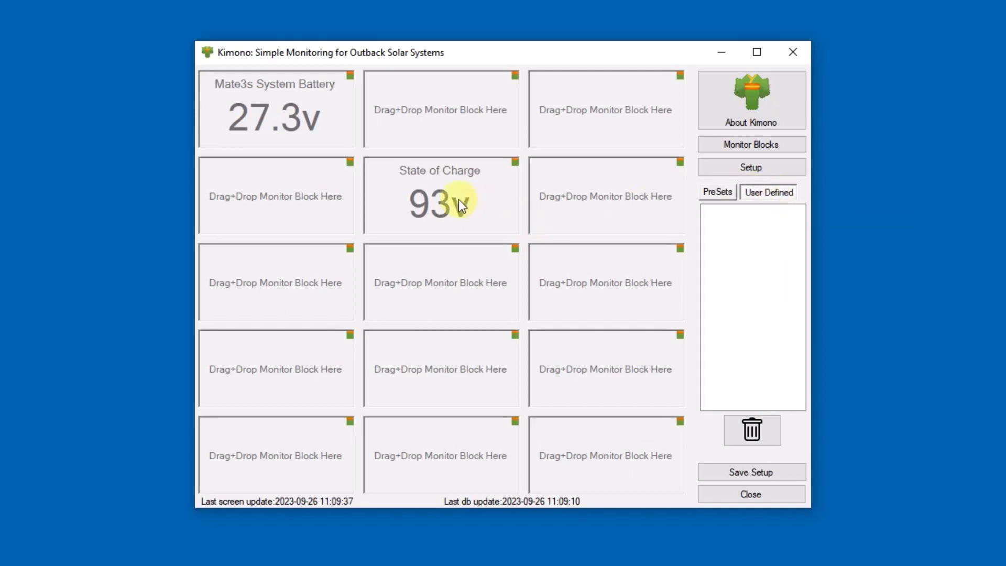
{"action": "left_click_drag", "start_coordinate": [457, 199], "coordinate": [735, 265]}
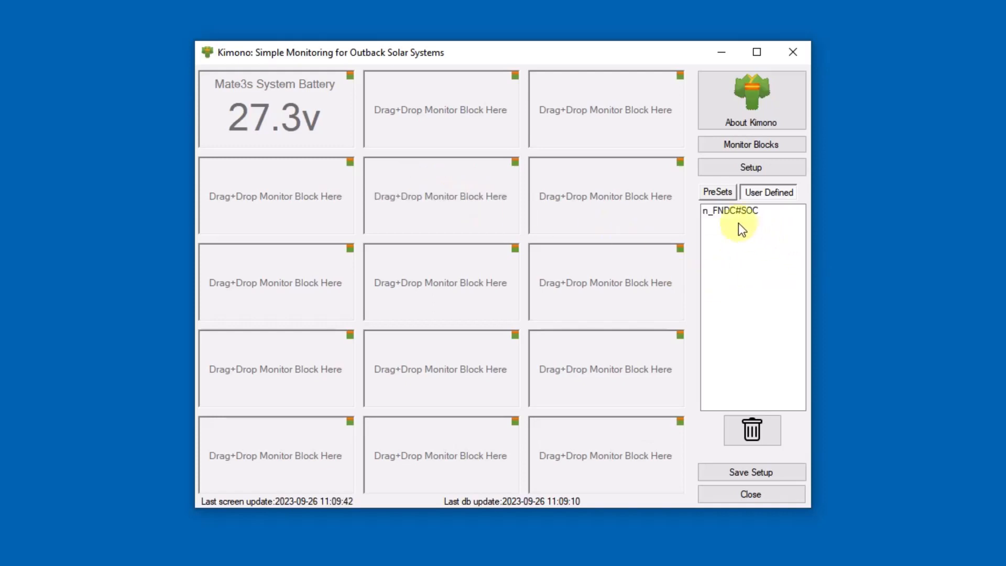
{"action": "left_click_drag", "start_coordinate": [735, 211], "coordinate": [478, 198]}
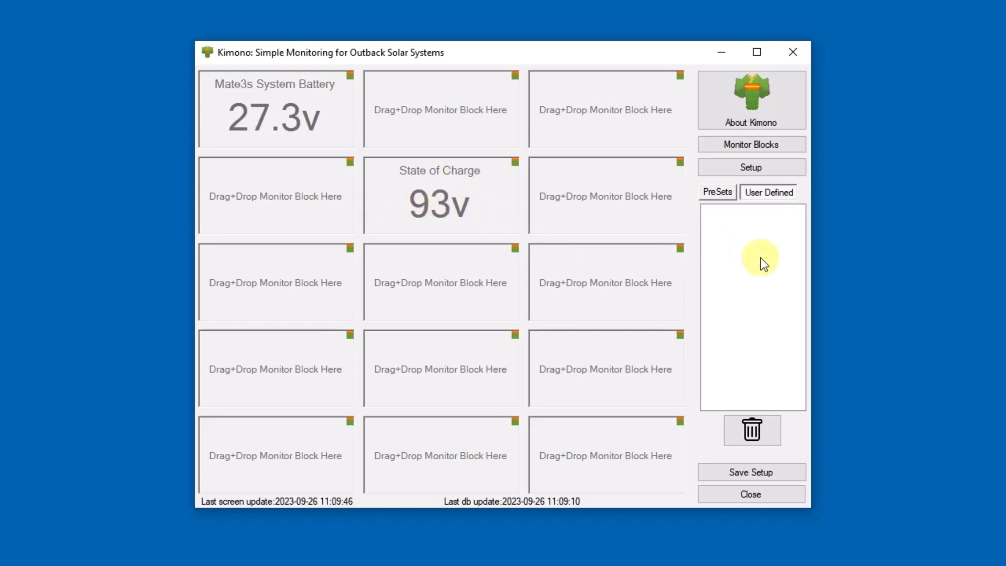
{"action": "left_click", "coordinate": [770, 477]}
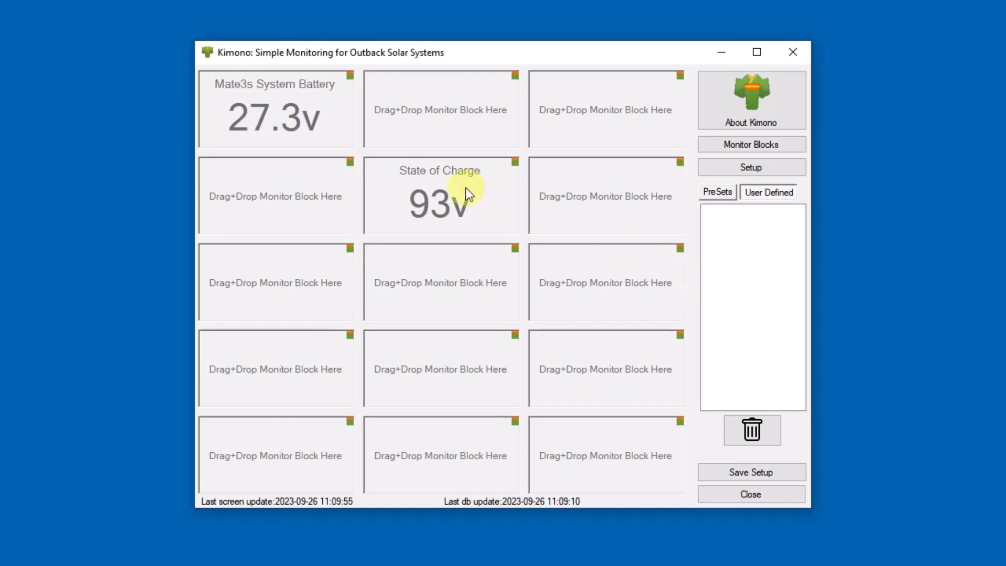
{"action": "left_click_drag", "start_coordinate": [588, 226], "coordinate": [667, 249]}
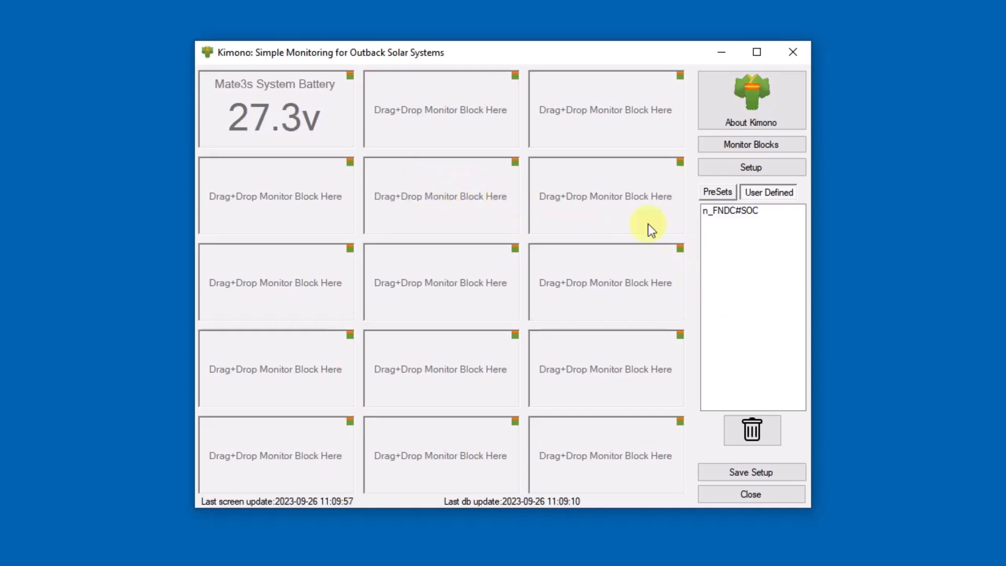
{"action": "left_click_drag", "start_coordinate": [730, 217], "coordinate": [470, 193]}
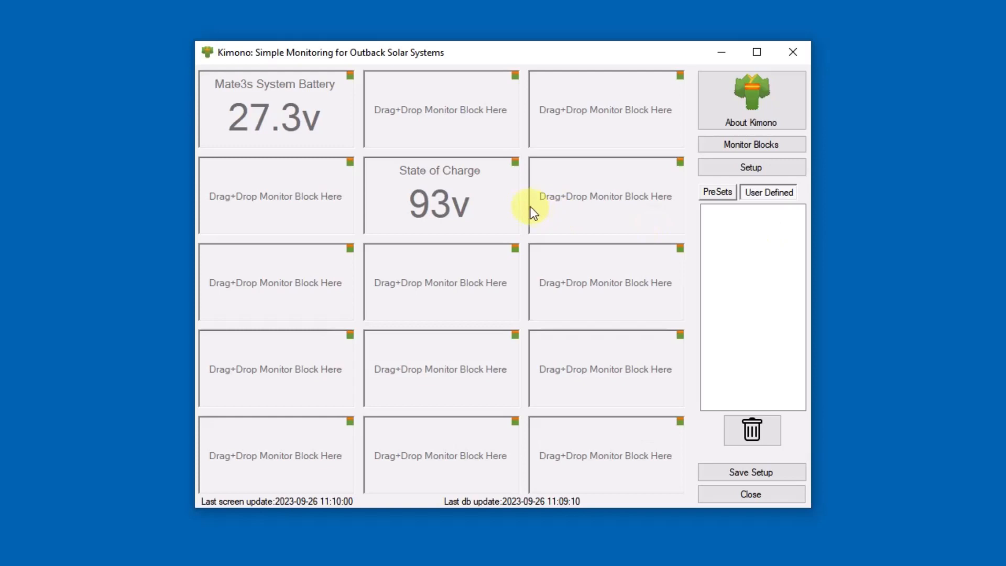
- Copy the State of Charge block into the User Defined list and return to the PreSets list
{"action": "left_click_drag", "start_coordinate": [723, 275], "coordinate": [740, 294]}
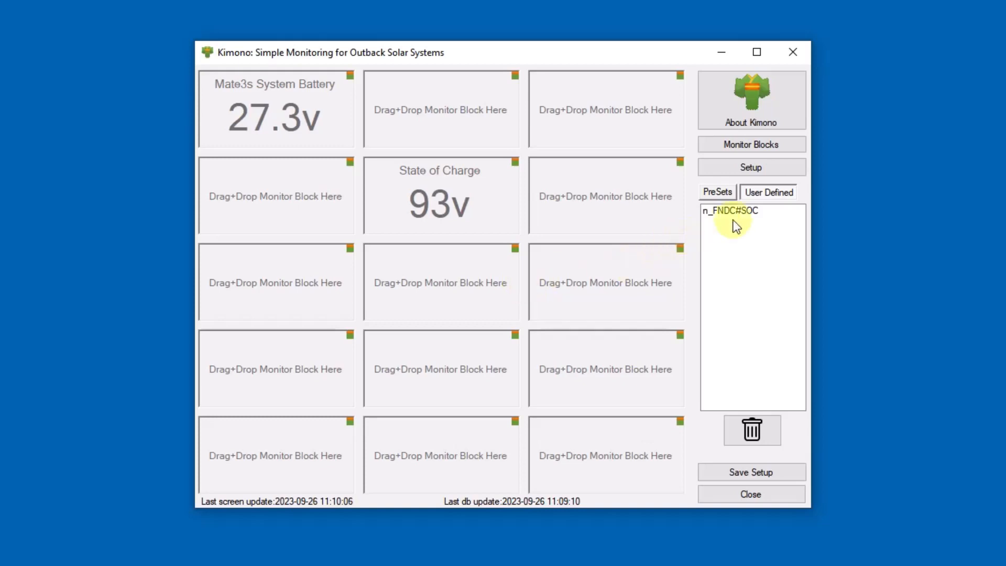
{"action": "left_click", "coordinate": [717, 191]}
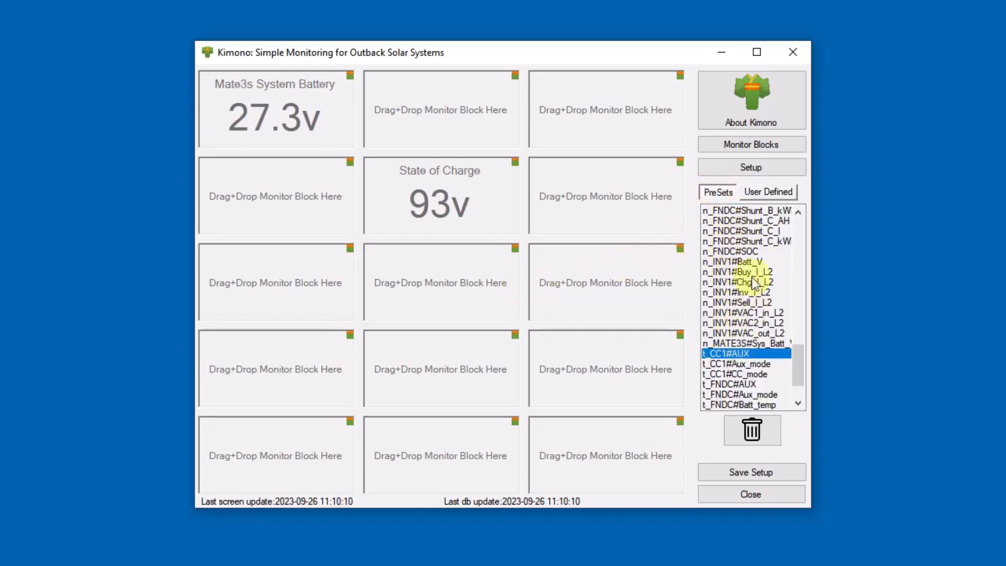
- Replace the State of Charge block in the second row's middle slot with the n_CC1#Out_AH preset
{"action": "scroll", "coordinate": [732, 359], "scroll_direction": "up", "scroll_amount": 8}
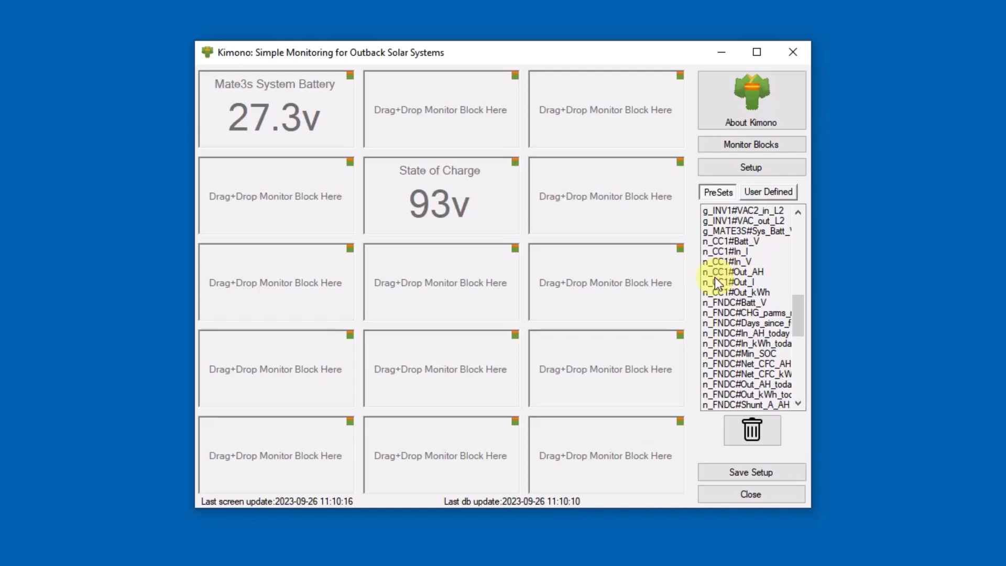
{"action": "left_click", "coordinate": [746, 272]}
{"action": "left_click_drag", "start_coordinate": [746, 274], "coordinate": [492, 209]}
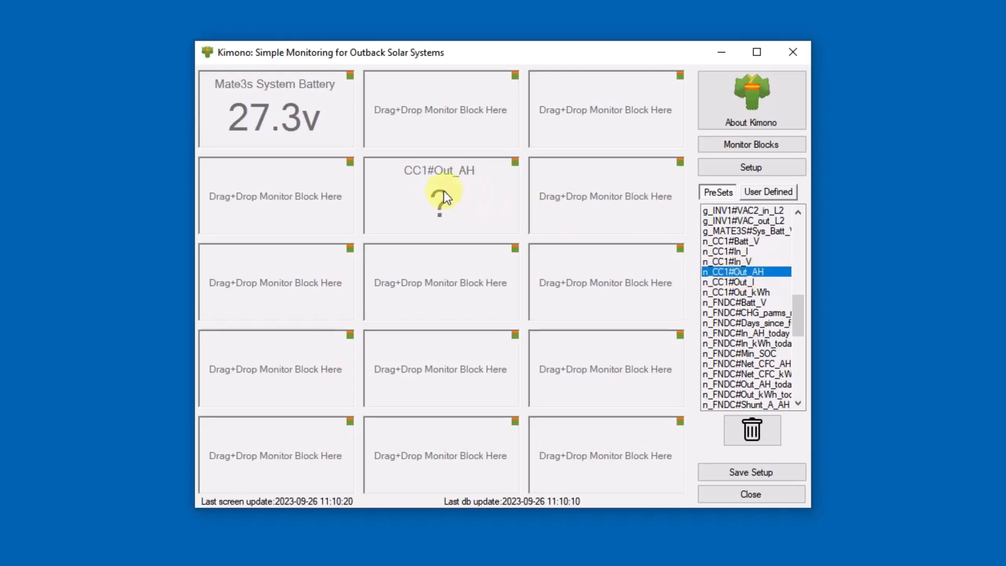
- Delete the second n_FNDC#SOC entry from the User Defined list
{"action": "left_click", "coordinate": [766, 193]}
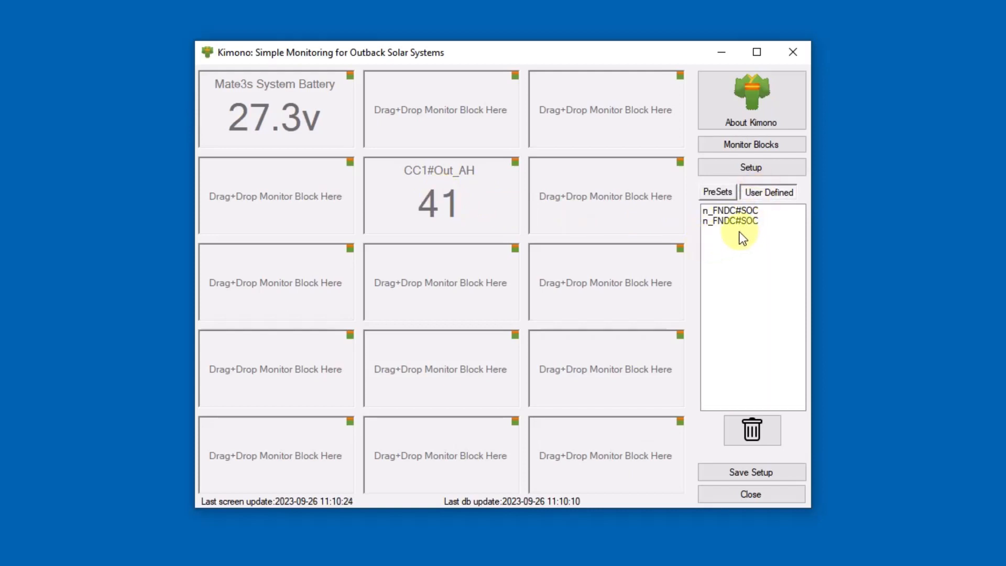
{"action": "left_click_drag", "start_coordinate": [738, 223], "coordinate": [741, 236]}
{"action": "left_click_drag", "start_coordinate": [765, 418], "coordinate": [764, 422]}
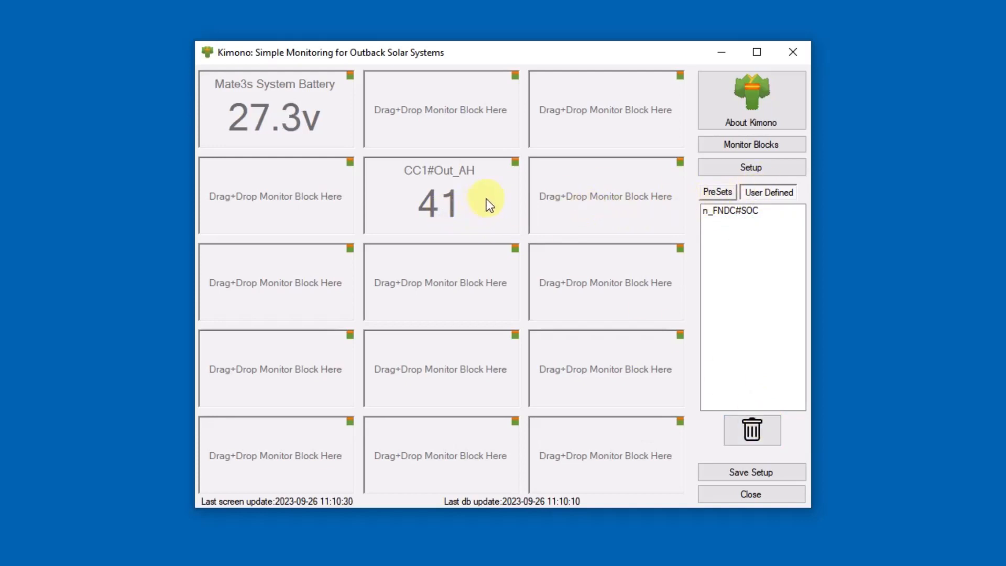
- Place the t_INV1#AUX preset in the first slot of the second row
{"action": "left_click", "coordinate": [718, 192]}
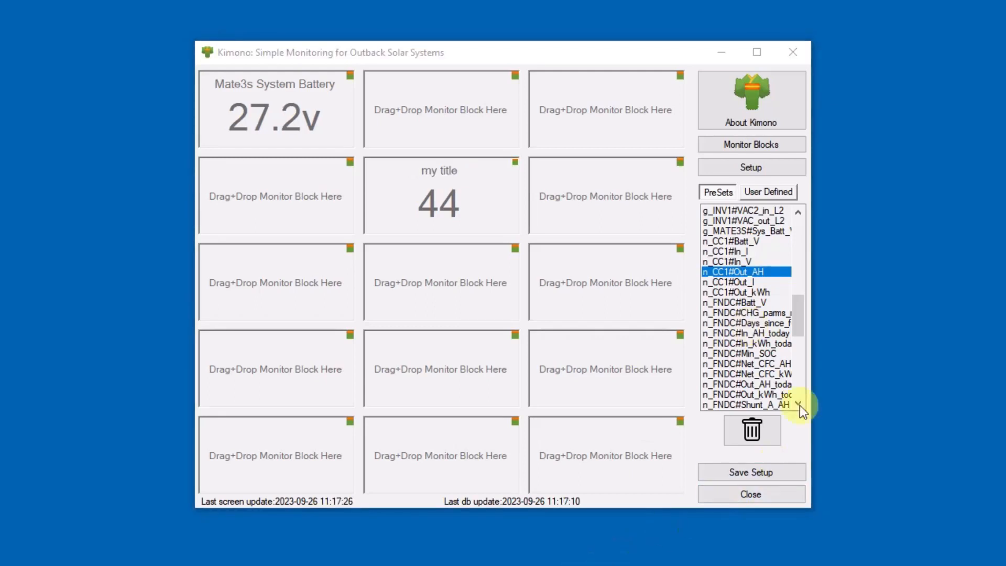
{"action": "left_click_drag", "start_coordinate": [803, 313], "coordinate": [292, 219]}
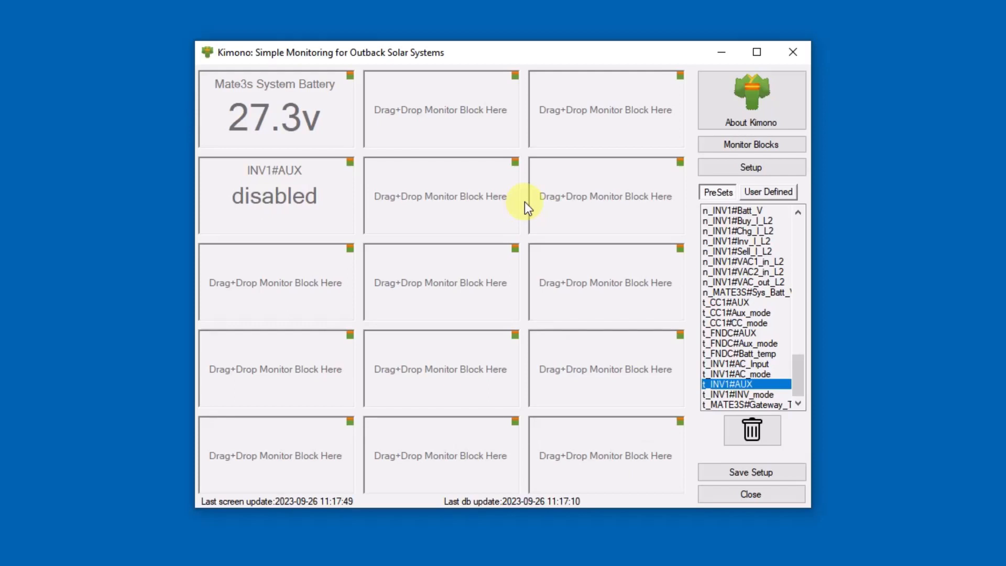
- Open the Mate3s JSON data from the setup page and examine the formatted readings of each port
{"action": "left_click", "coordinate": [727, 170]}
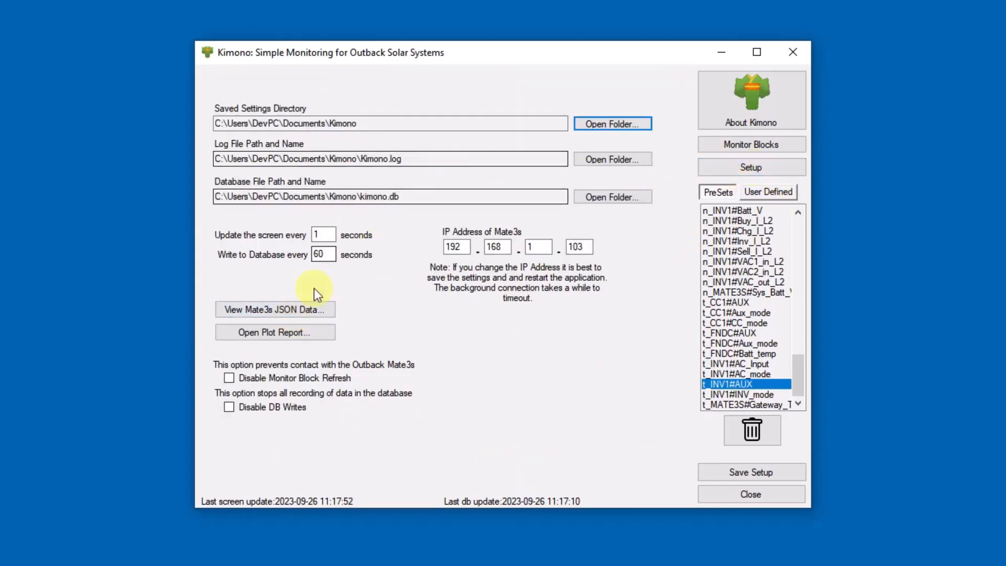
{"action": "left_click", "coordinate": [276, 313]}
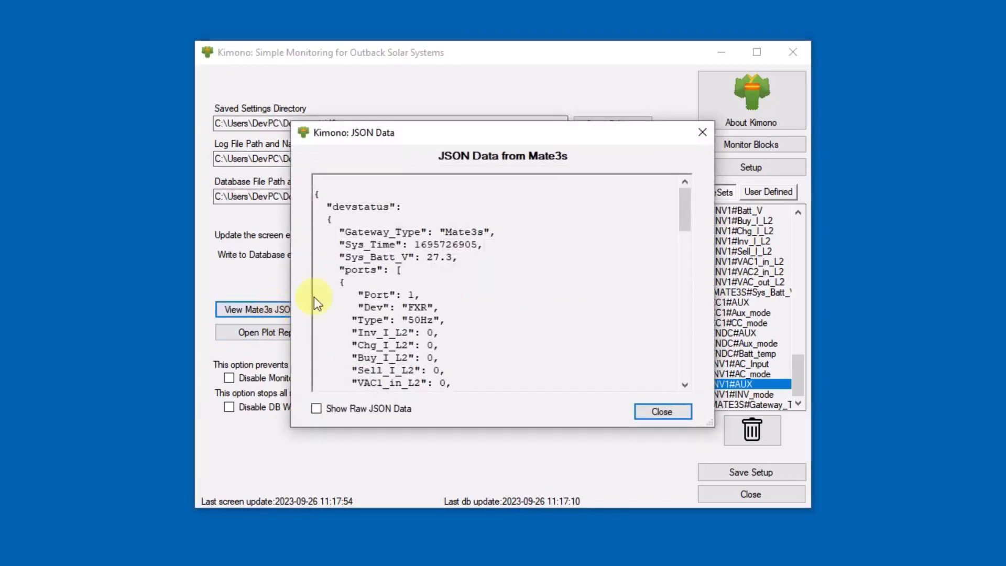
{"action": "scroll", "coordinate": [413, 285], "scroll_direction": "down", "scroll_amount": 6}
{"action": "scroll", "coordinate": [417, 286], "scroll_direction": "up", "scroll_amount": 3}
{"action": "scroll", "coordinate": [418, 285], "scroll_direction": "up", "scroll_amount": 2}
{"action": "scroll", "coordinate": [418, 293], "scroll_direction": "down", "scroll_amount": 7}
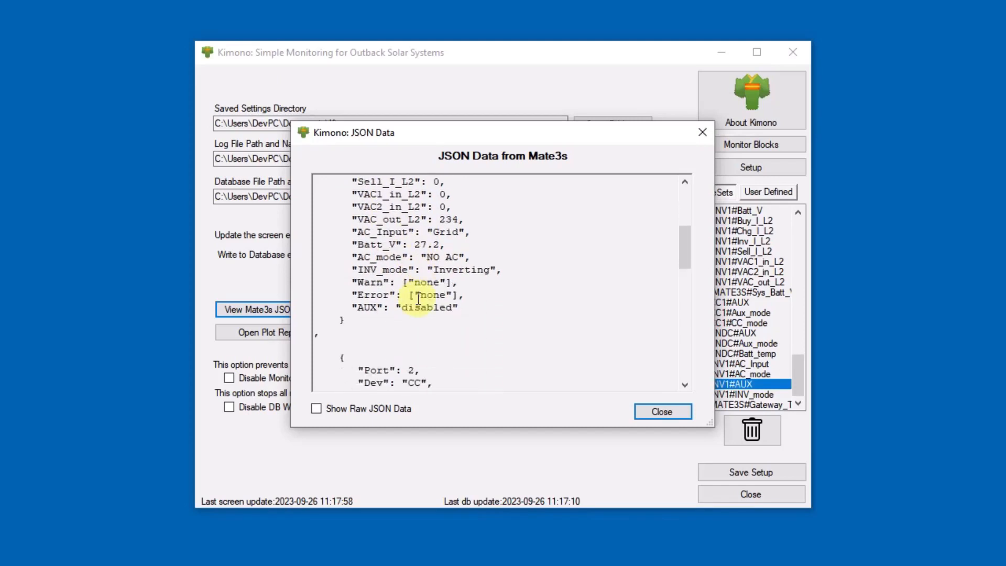
{"action": "scroll", "coordinate": [418, 299], "scroll_direction": "down", "scroll_amount": 5}
{"action": "scroll", "coordinate": [417, 294], "scroll_direction": "up", "scroll_amount": 8}
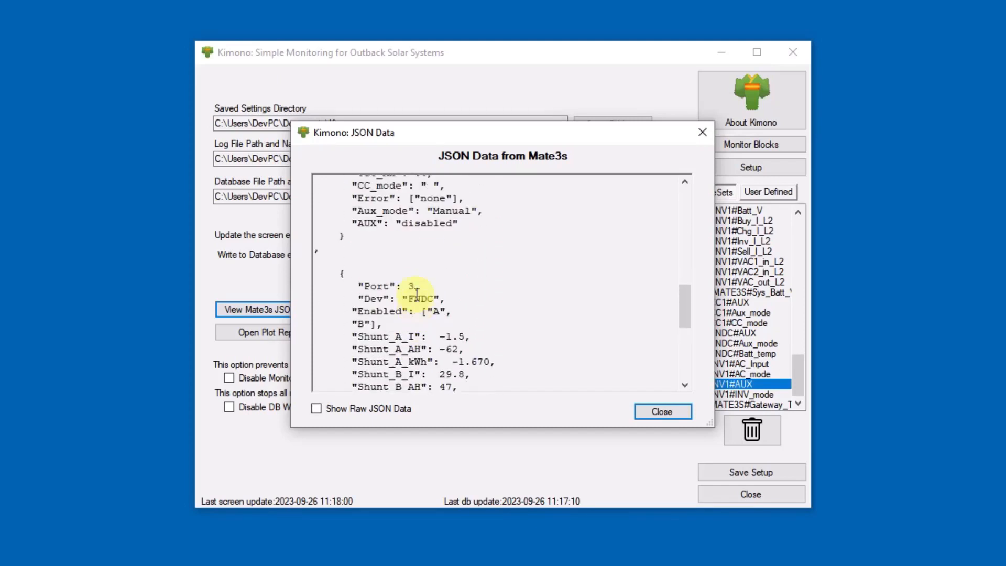
{"action": "scroll", "coordinate": [417, 293], "scroll_direction": "up", "scroll_amount": 10}
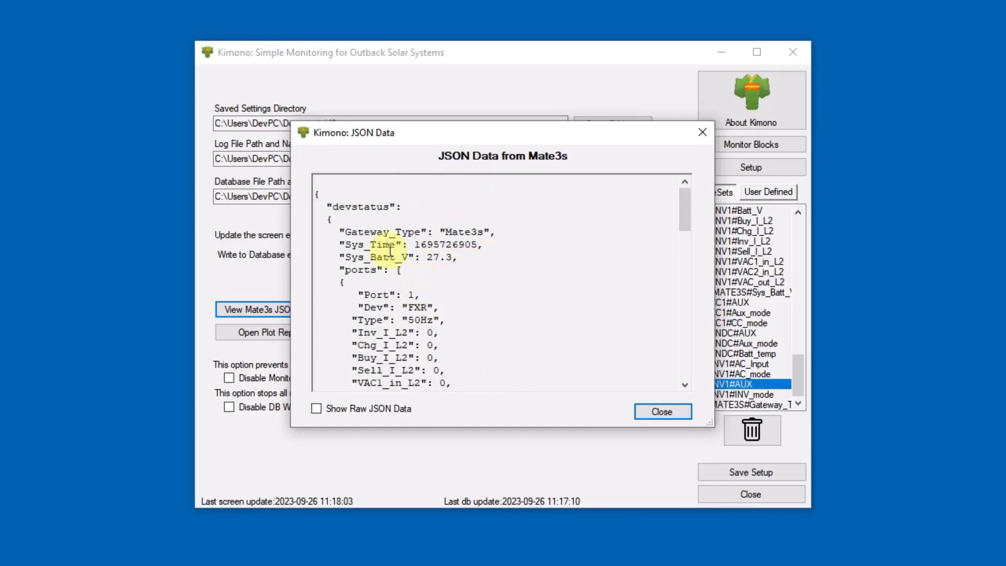
- Show the raw Mate3s JSON data, enlarge its window to read it, and close it
{"action": "left_click", "coordinate": [329, 410]}
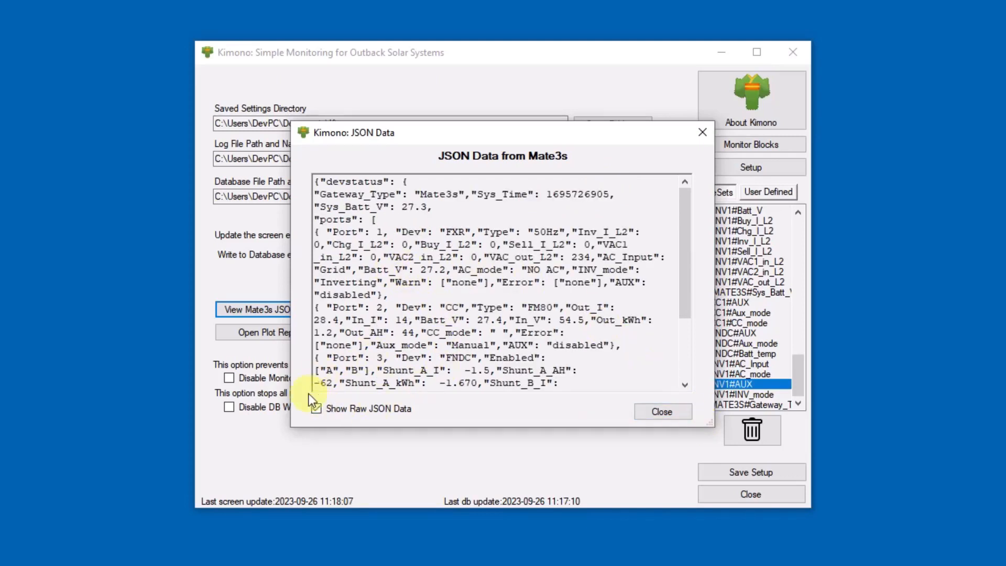
{"action": "left_click_drag", "start_coordinate": [711, 422], "coordinate": [1005, 461]}
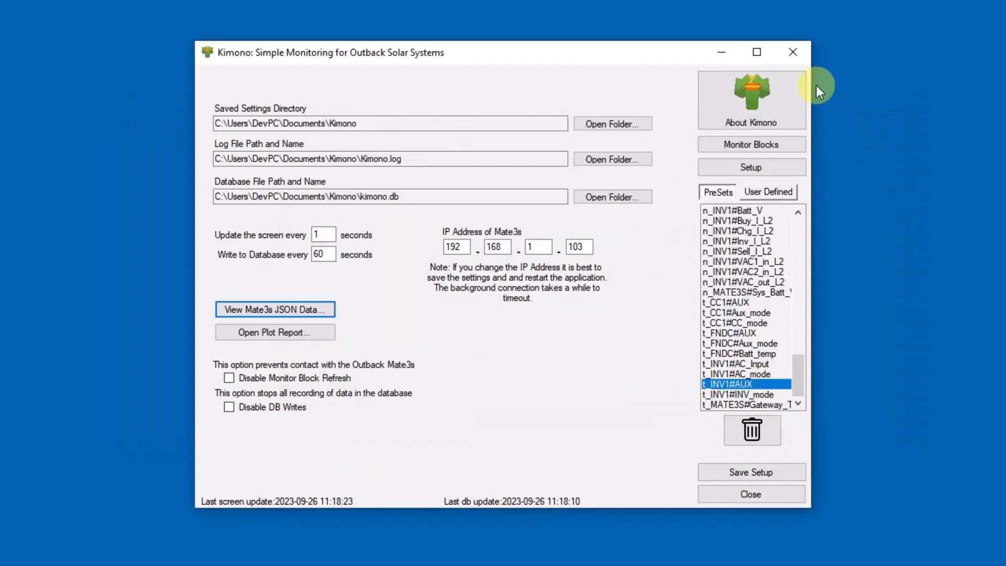
- Return to the monitor blocks and place the g_FNDC#SOC graph preset in the third slot of the second row
{"action": "left_click", "coordinate": [749, 145]}
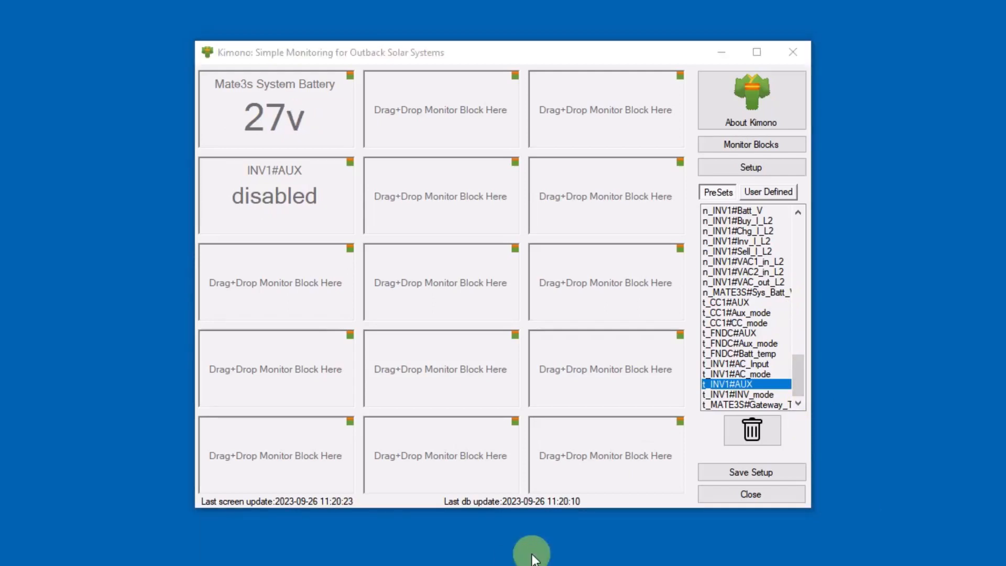
{"action": "left_click_drag", "start_coordinate": [801, 366], "coordinate": [794, 283]}
{"action": "left_click_drag", "start_coordinate": [733, 344], "coordinate": [588, 196]}
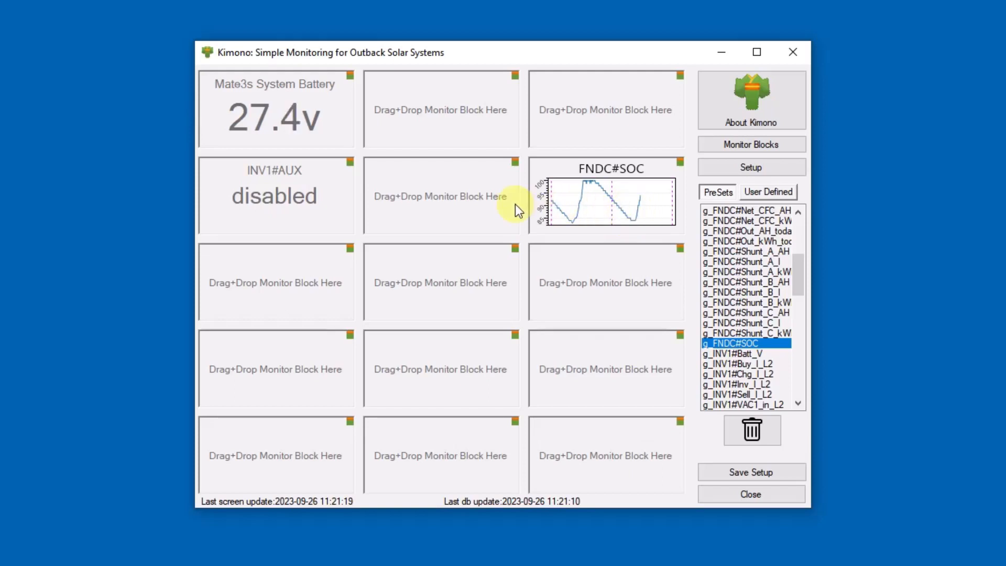
- Set DaysToDisplay to 3 in the FNDC#SOC graph block's full properties window and save
{"action": "left_click", "coordinate": [678, 165]}
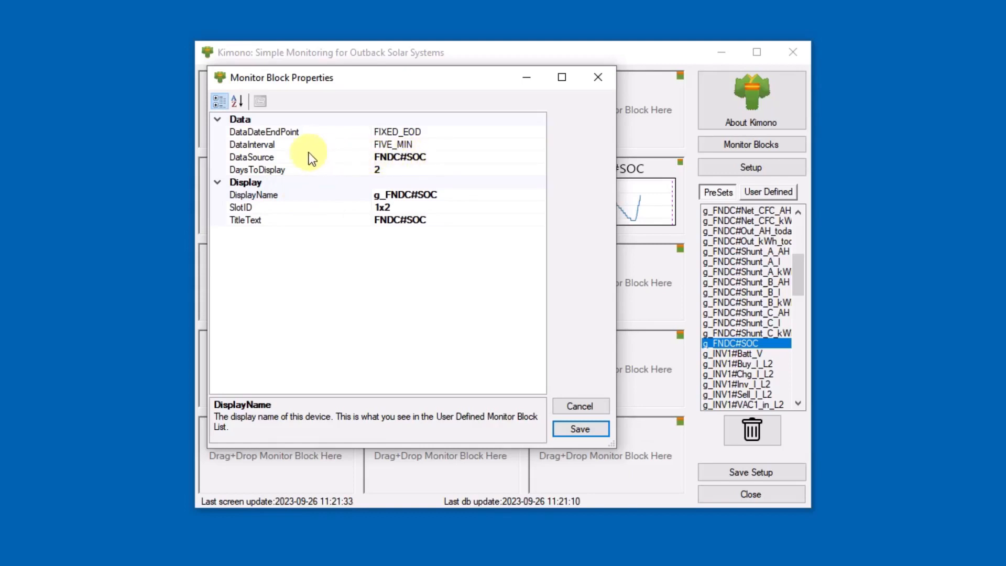
{"action": "left_click", "coordinate": [384, 173]}
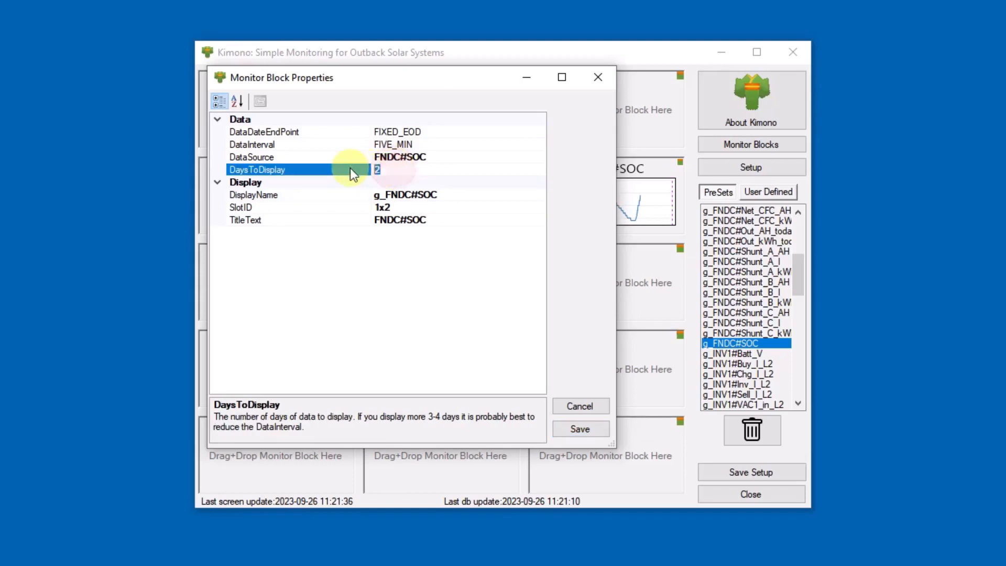
{"action": "type", "text": "3"}
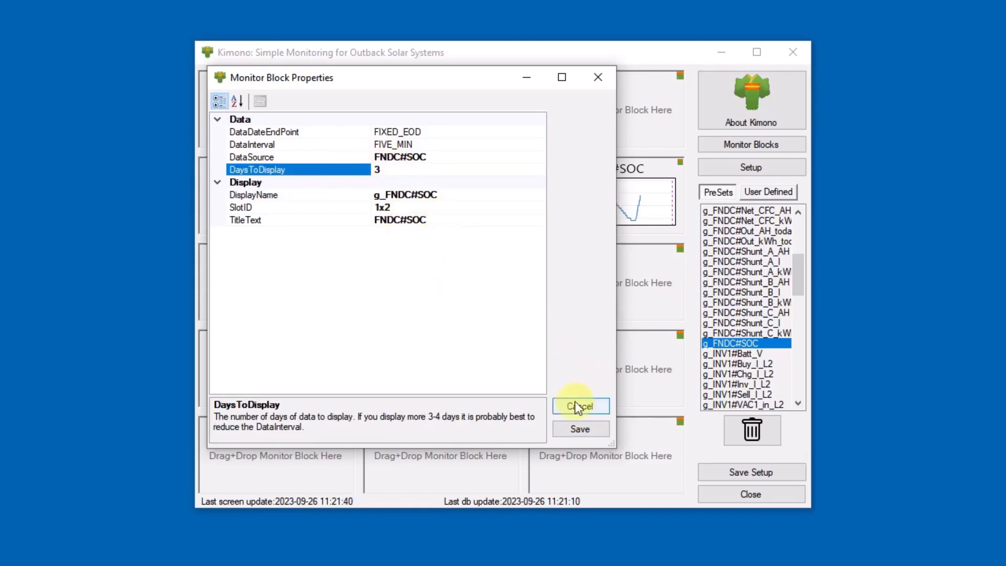
{"action": "left_click", "coordinate": [580, 429]}
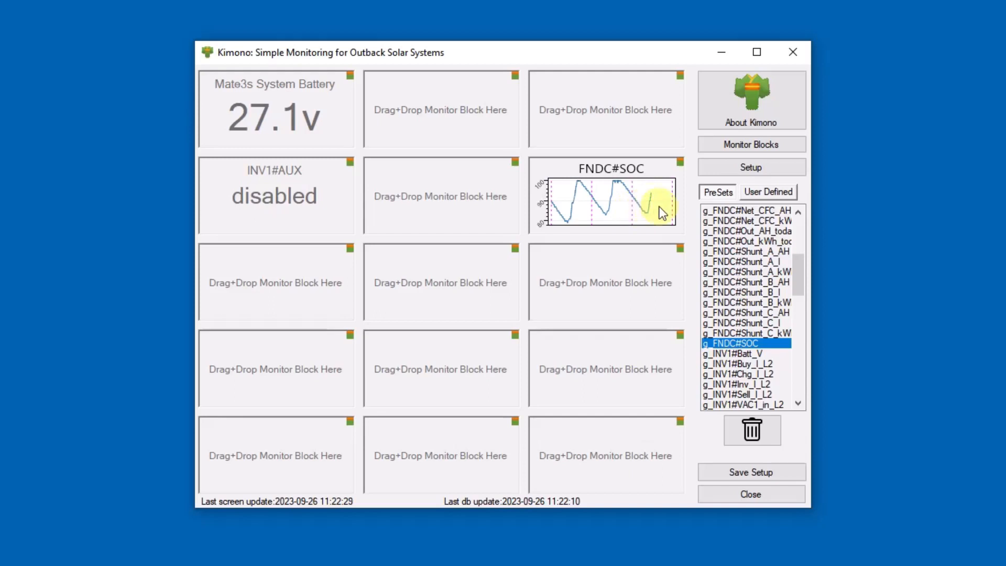
- Set the FNDC#SOC graph block's DataDateEndPoint to ROLLING within its slot and close the properties
{"action": "left_click", "coordinate": [681, 164]}
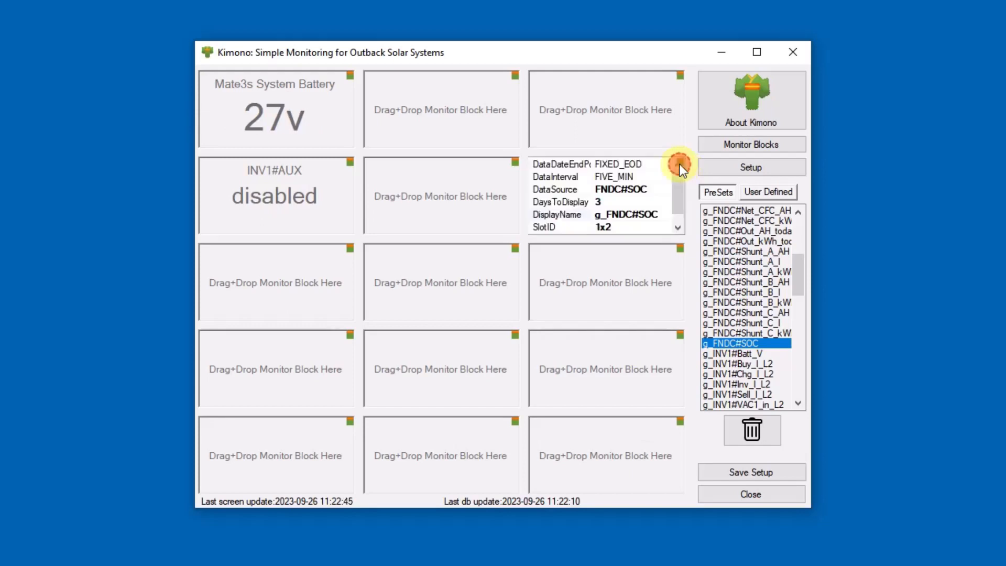
{"action": "left_click", "coordinate": [665, 165]}
{"action": "left_click", "coordinate": [664, 165]}
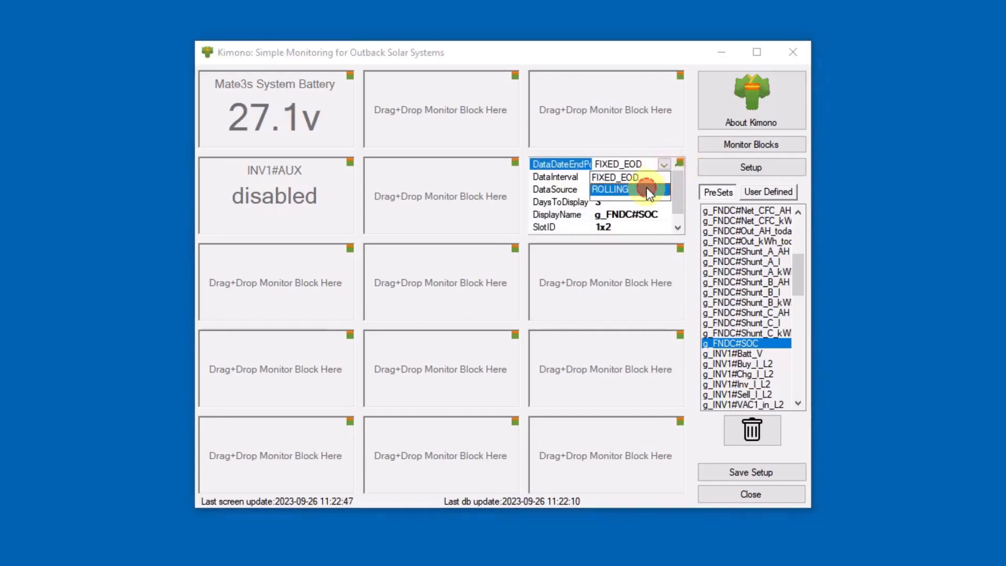
{"action": "left_click", "coordinate": [653, 195]}
{"action": "left_click", "coordinate": [680, 163]}
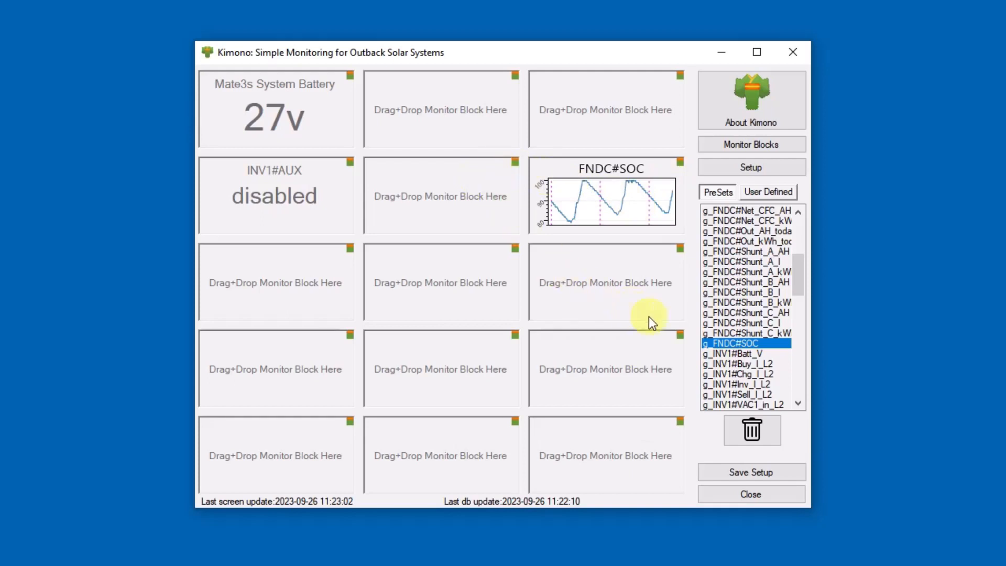
- Set the Mate3s System Battery block's DataSource to FNDC#SOC within its slot and close the properties
{"action": "left_click_drag", "start_coordinate": [798, 281], "coordinate": [795, 350]}
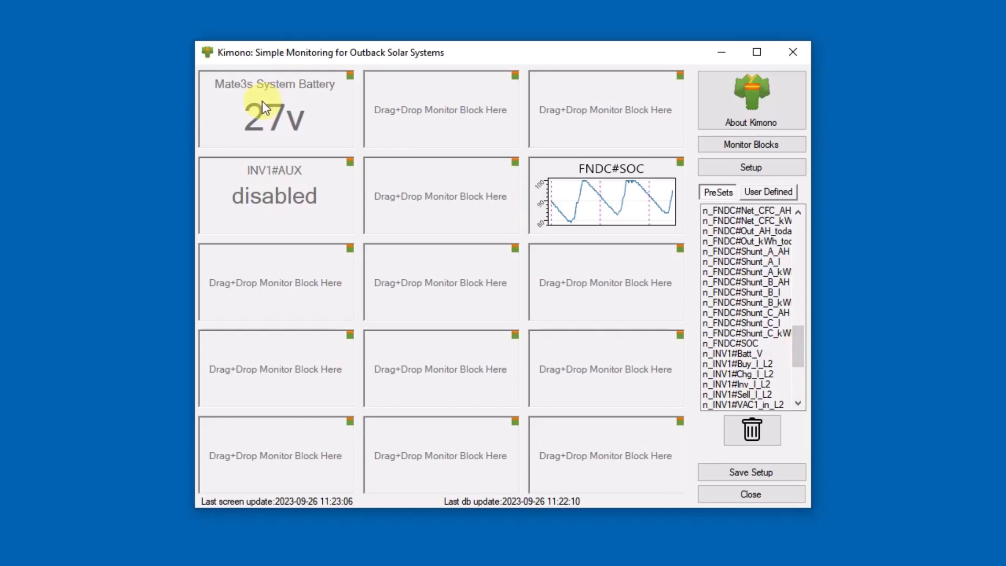
{"action": "left_click", "coordinate": [348, 74]}
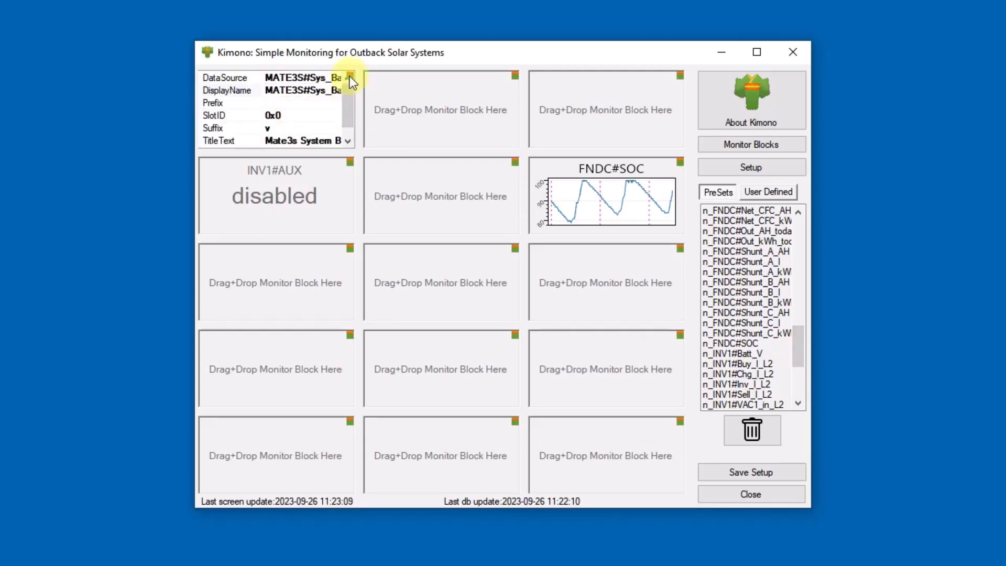
{"action": "left_click", "coordinate": [310, 79]}
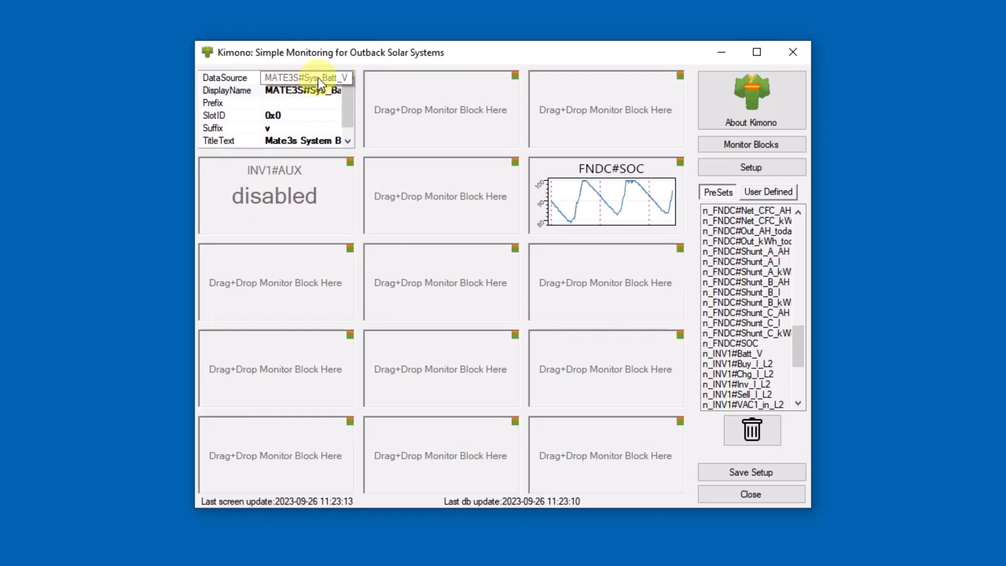
{"action": "key", "text": "Return"}
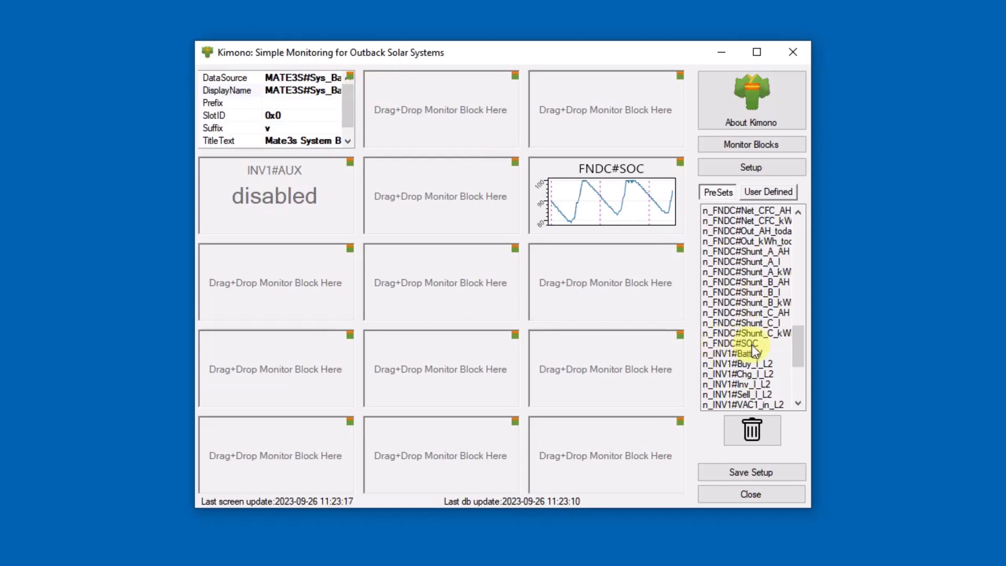
{"action": "left_click", "coordinate": [351, 70]}
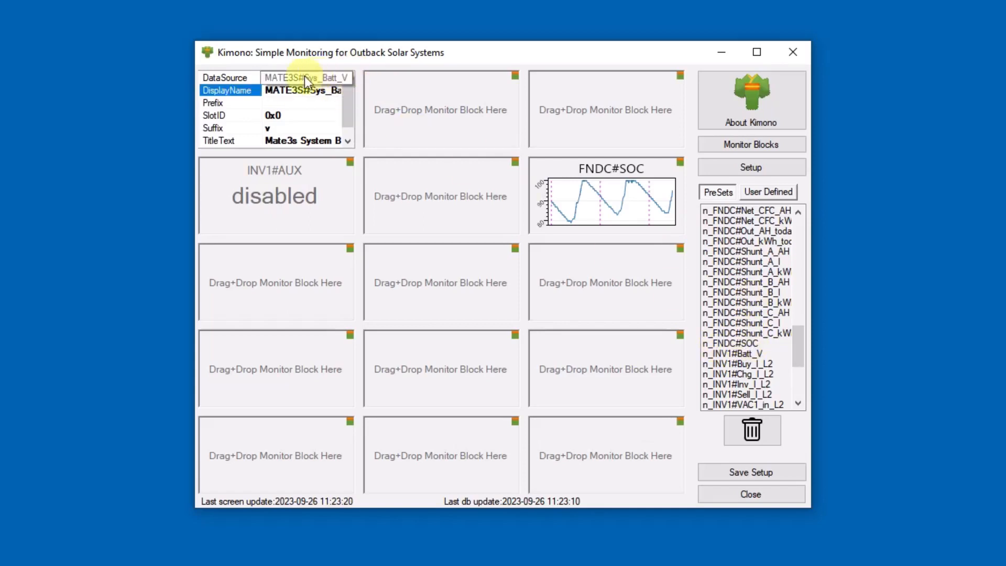
{"action": "left_click", "coordinate": [267, 77]}
{"action": "left_click", "coordinate": [266, 77]}
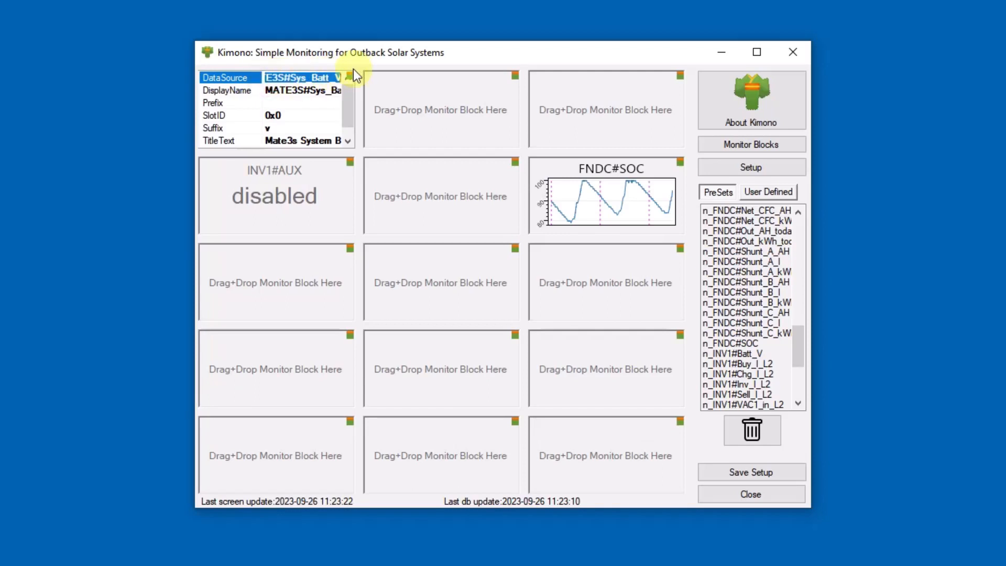
{"action": "type", "text": "FNDC"}
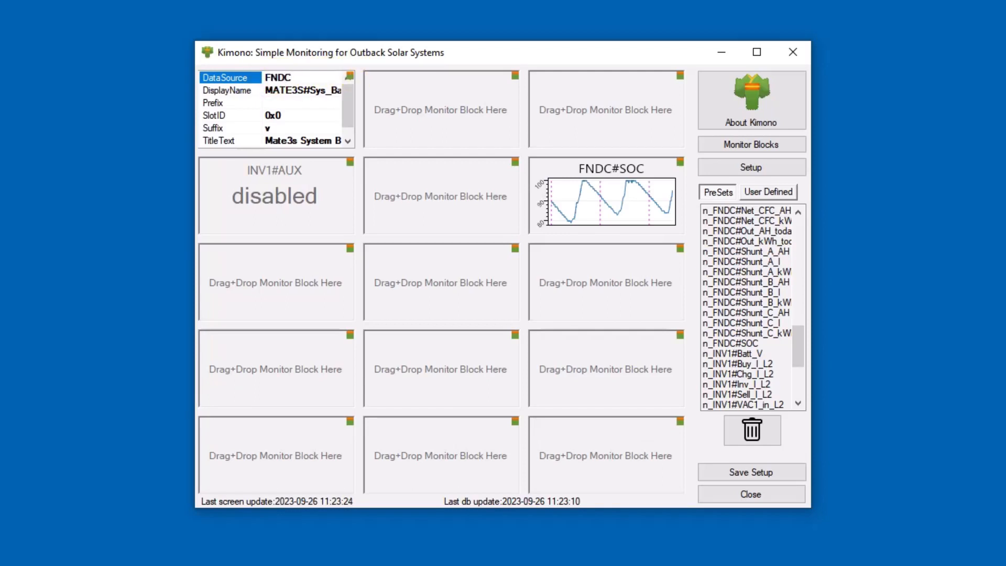
{"action": "type", "text": "#SOC"}
{"action": "left_click", "coordinate": [350, 76]}
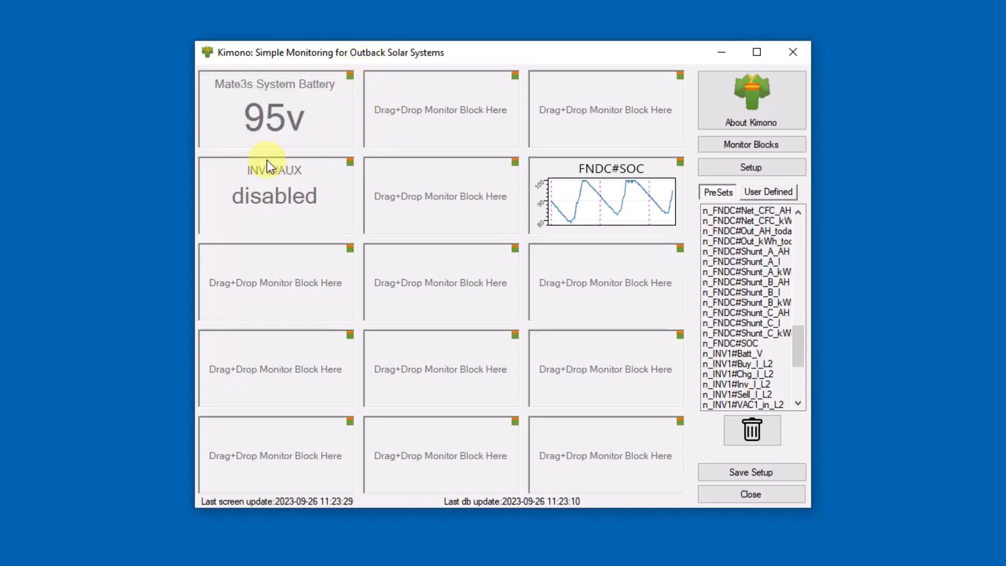
- Set the first-row block's TitleText to SOC and close its properties
{"action": "left_click", "coordinate": [350, 76]}
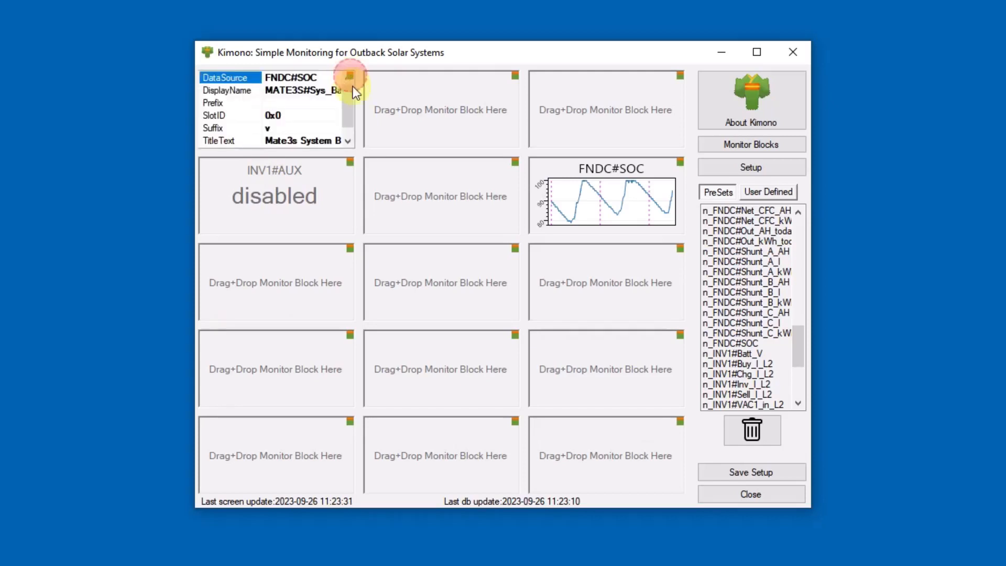
{"action": "scroll", "coordinate": [348, 112], "scroll_direction": "down", "scroll_amount": 1}
{"action": "left_click", "coordinate": [309, 128]}
{"action": "double_click", "coordinate": [268, 128]}
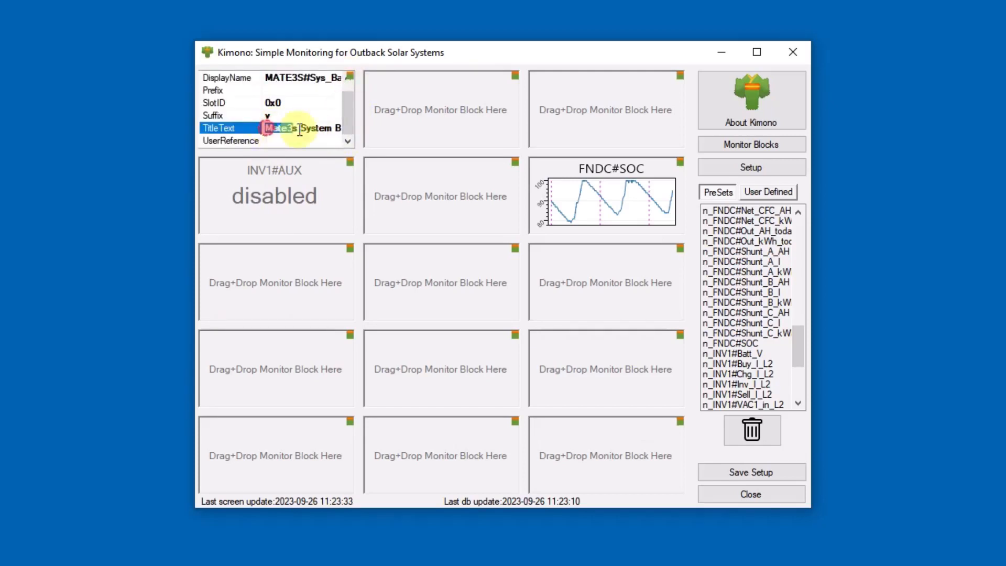
{"action": "type", "text": "SOC"}
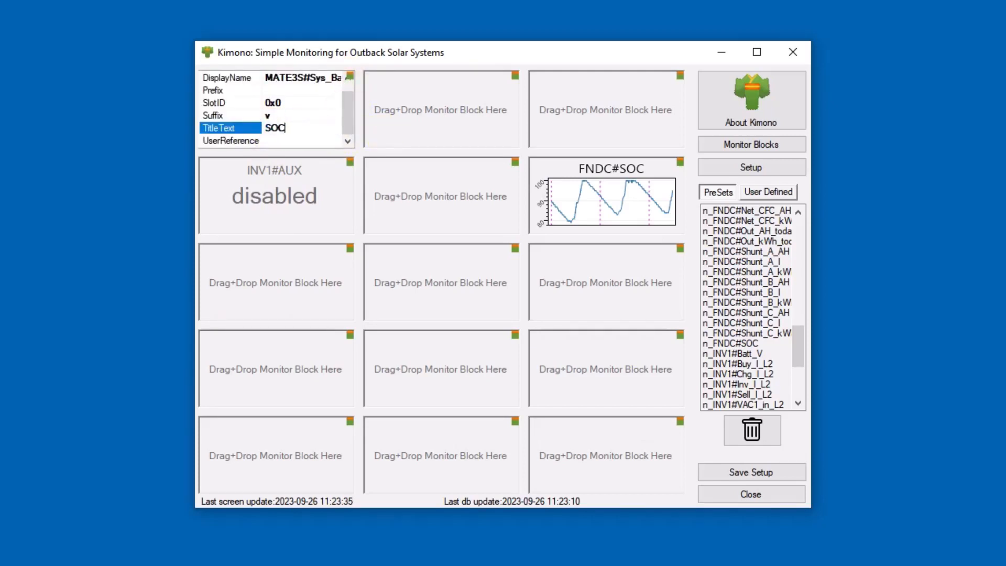
{"action": "left_click", "coordinate": [350, 76]}
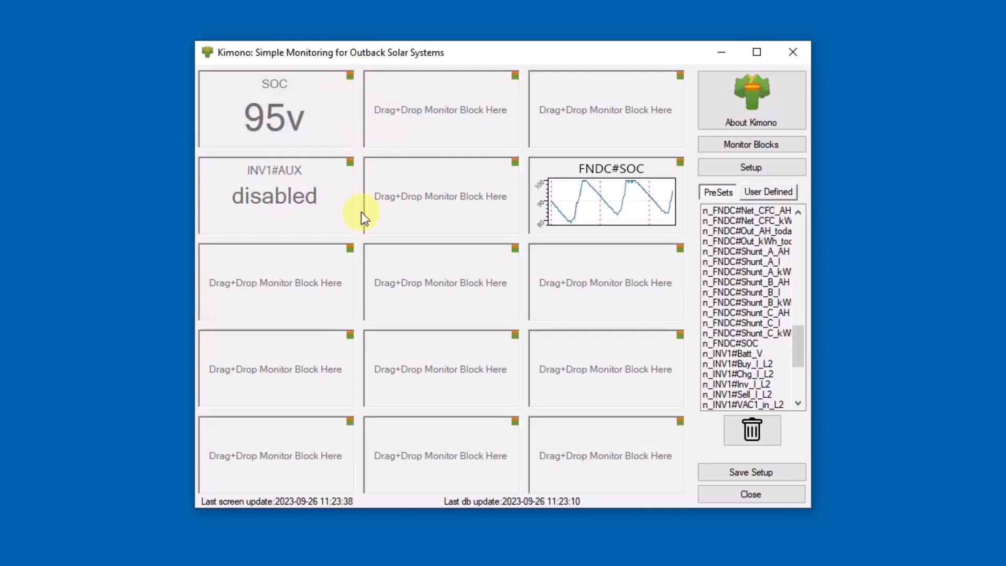
- Set the SOC block's Suffix to % within its slot and close the properties
{"action": "left_click", "coordinate": [350, 75]}
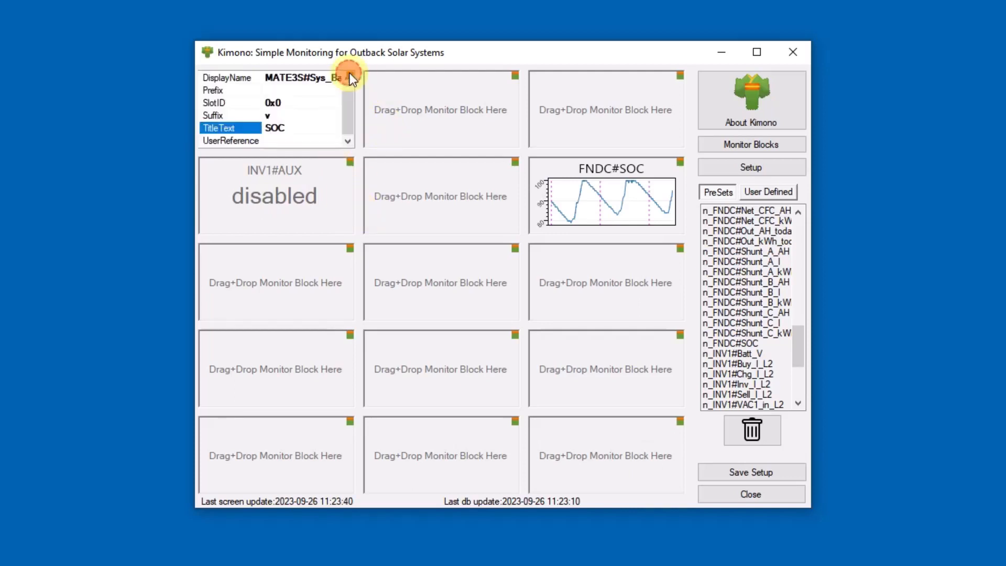
{"action": "left_click", "coordinate": [289, 115]}
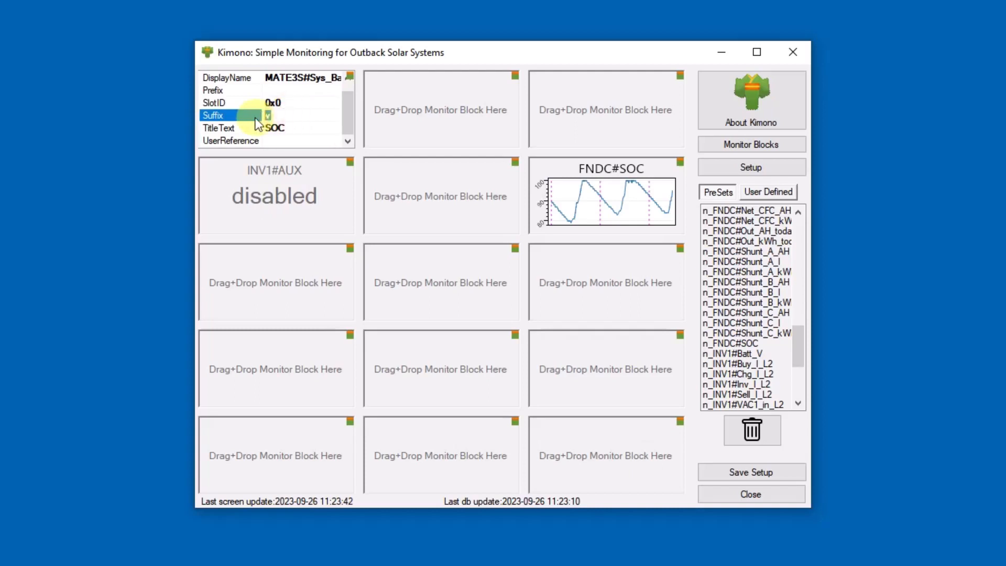
{"action": "type", "text": "%"}
{"action": "left_click", "coordinate": [351, 75]}
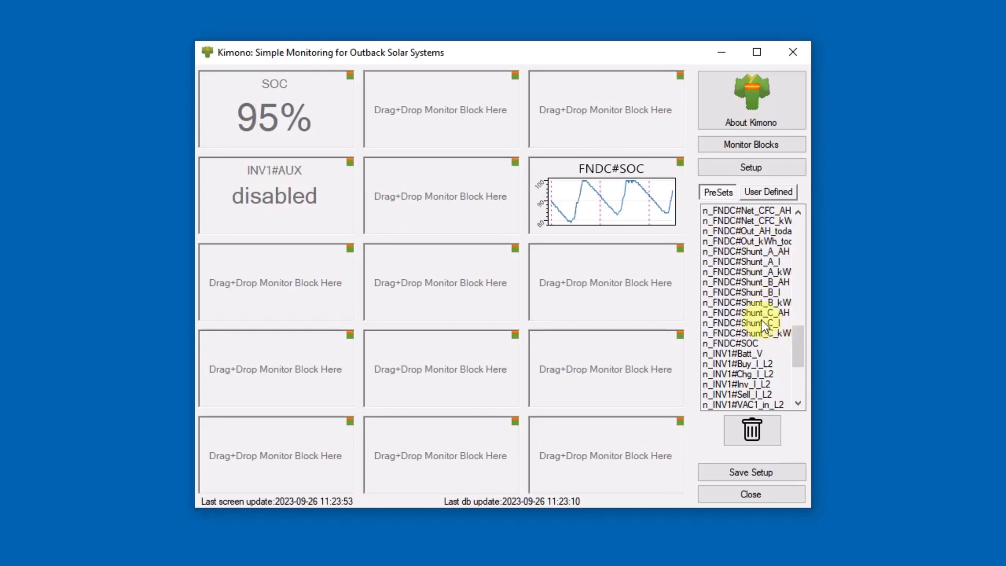
- Place a .Generic MB Number block in the second row's middle slot and set its DataSource to CC1#Out_kWh
{"action": "left_click_drag", "start_coordinate": [800, 336], "coordinate": [811, 218]}
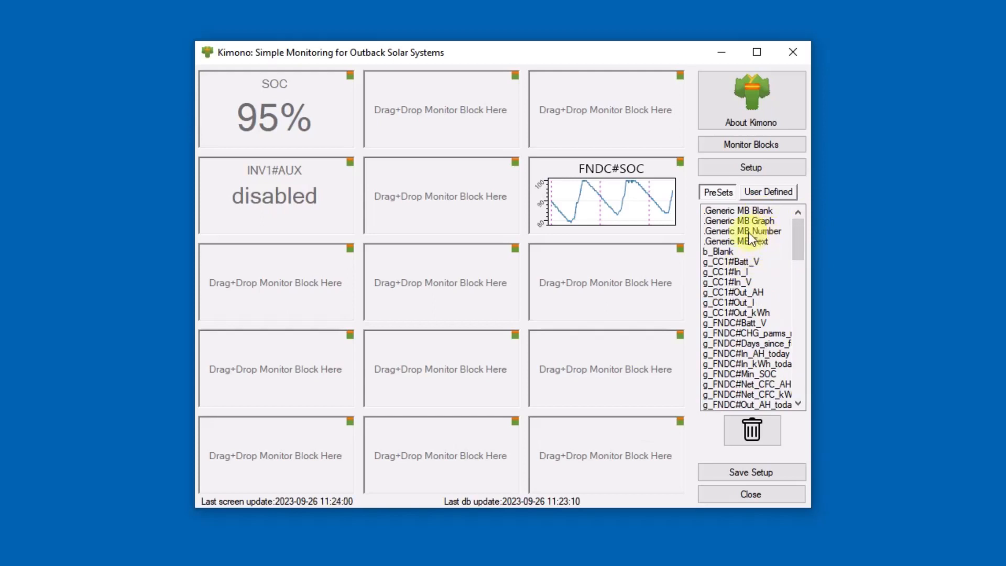
{"action": "left_click_drag", "start_coordinate": [760, 234], "coordinate": [451, 188]}
{"action": "left_click_drag", "start_coordinate": [795, 253], "coordinate": [797, 313]}
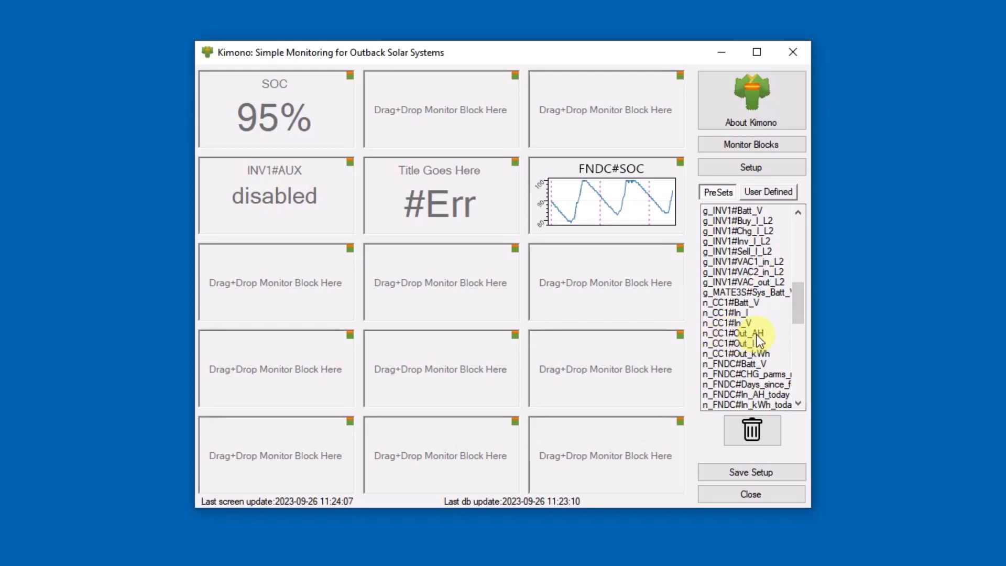
{"action": "left_click", "coordinate": [516, 164]}
{"action": "left_click", "coordinate": [460, 164]}
{"action": "double_click", "coordinate": [459, 166]}
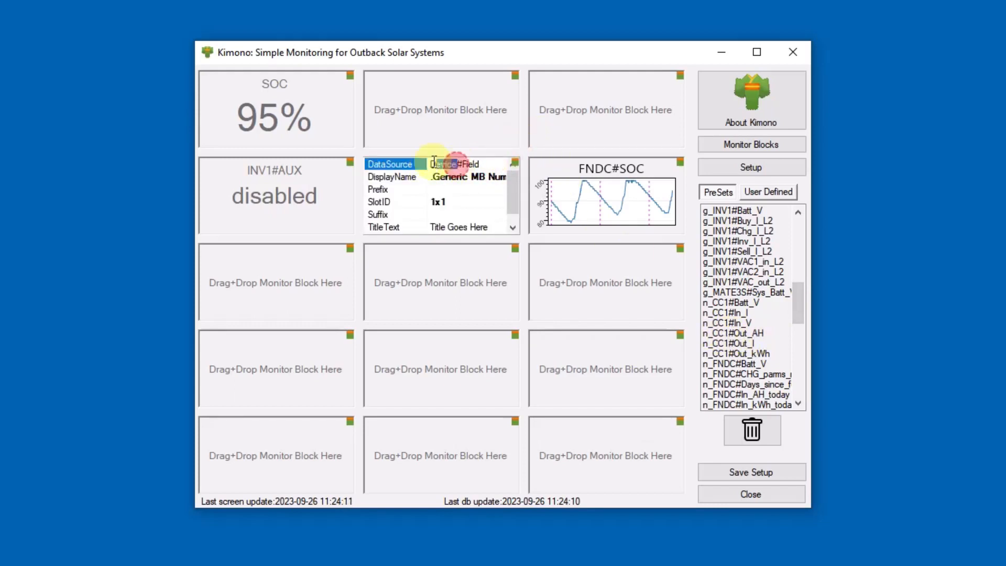
{"action": "type", "text": "CC1"}
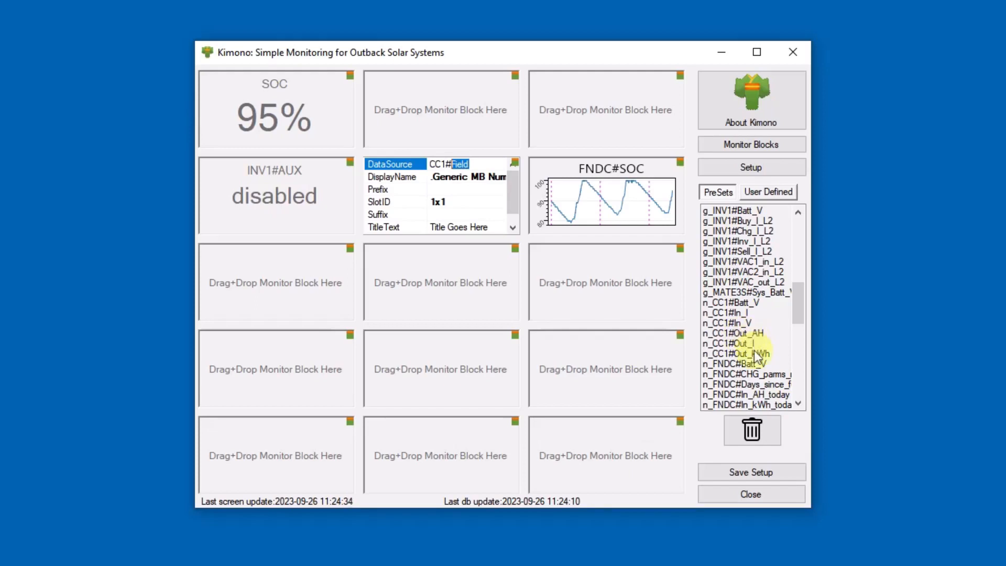
{"action": "type", "text": "Out_k"}
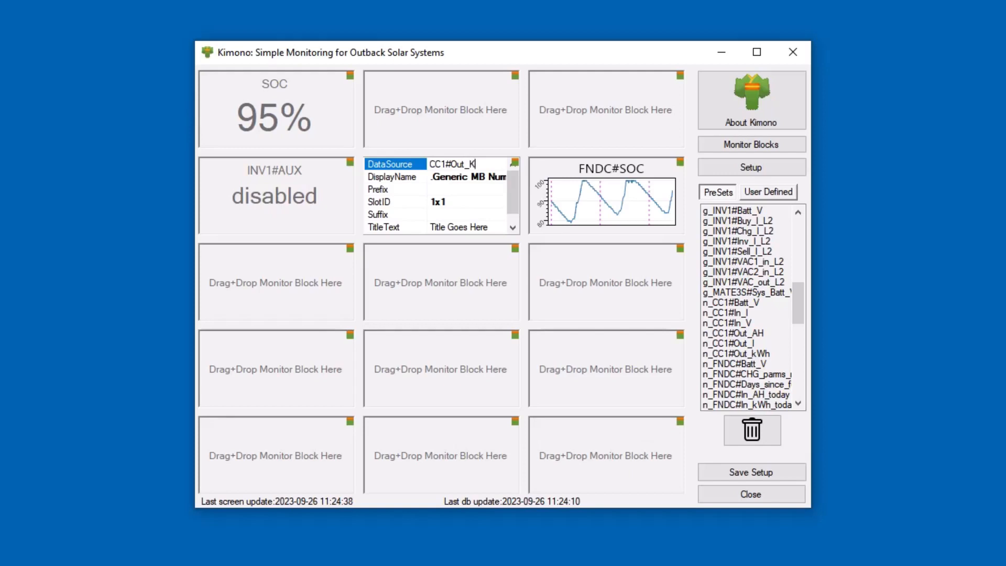
{"action": "type", "text": "Wh"}
{"action": "key", "text": "Return"}
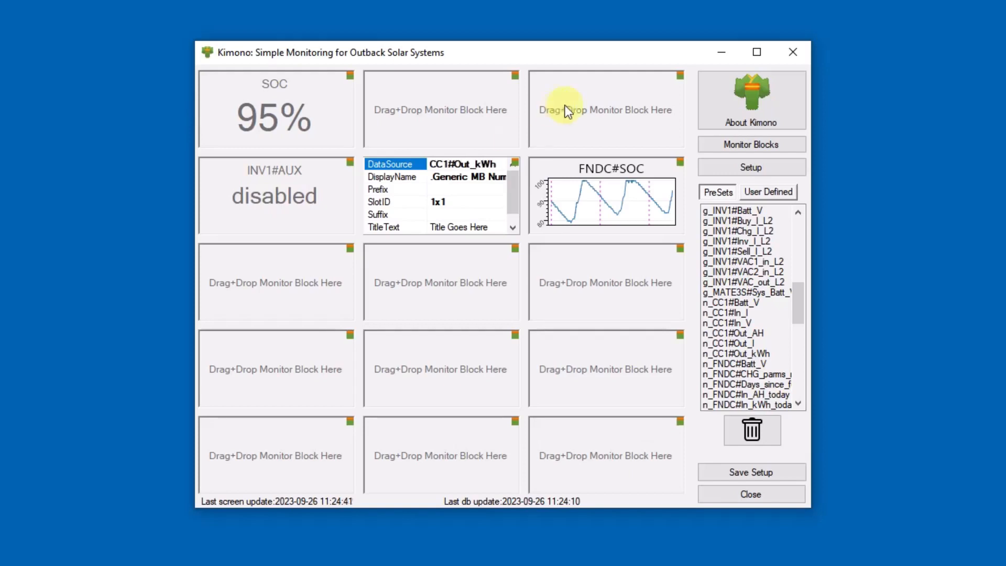
{"action": "left_click", "coordinate": [514, 161]}
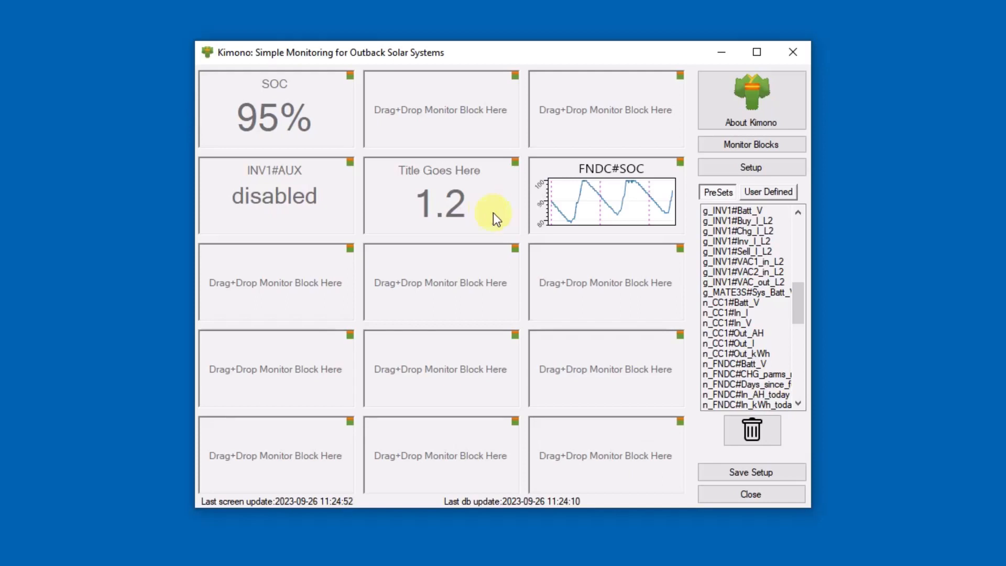
- Save the current monitor block setup
{"action": "left_click_drag", "start_coordinate": [804, 297], "coordinate": [790, 225]}
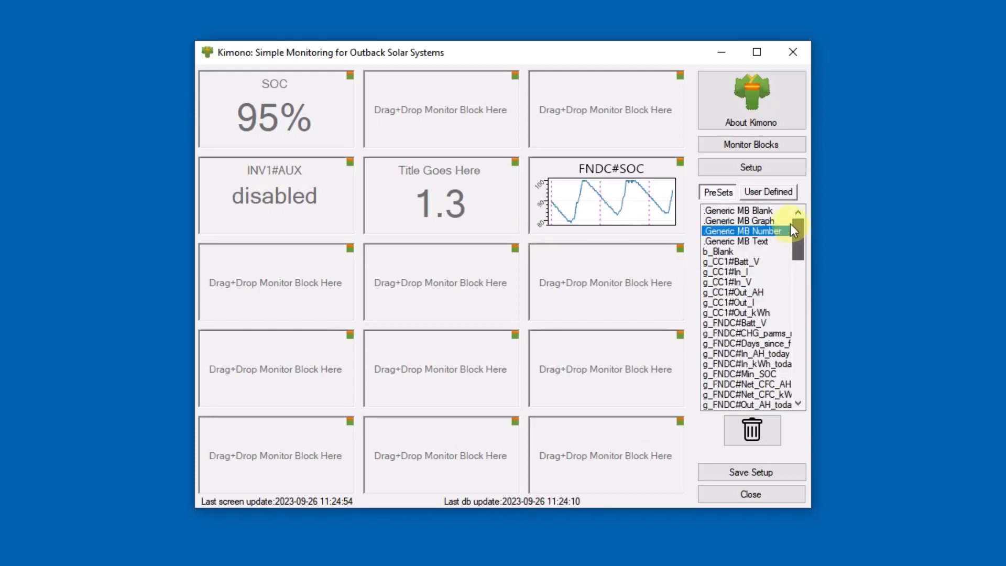
{"action": "left_click", "coordinate": [746, 477]}
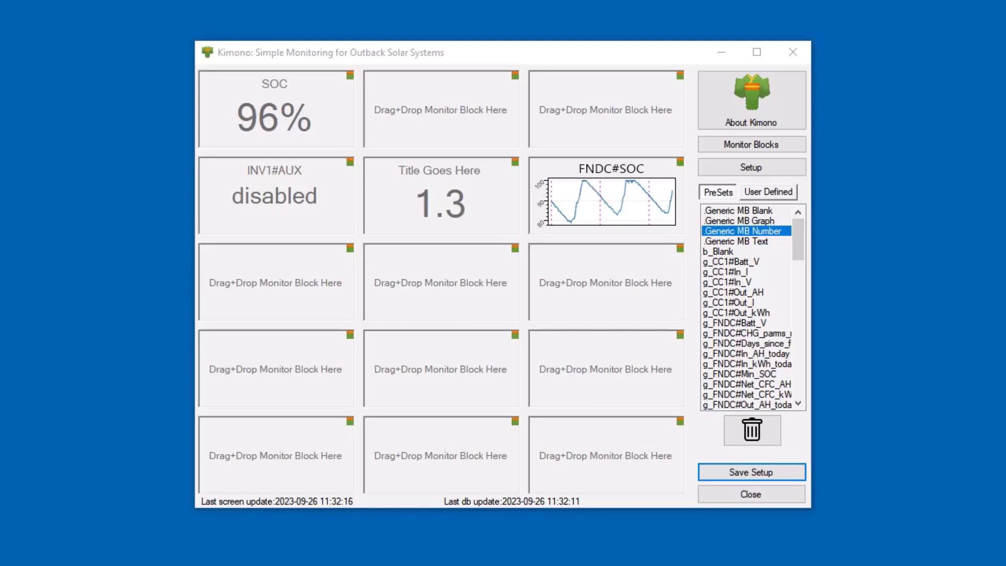
- Review the setup page's file locations, update intervals and Mate3s IP address, and return to the monitor blocks
{"action": "left_click", "coordinate": [754, 169]}
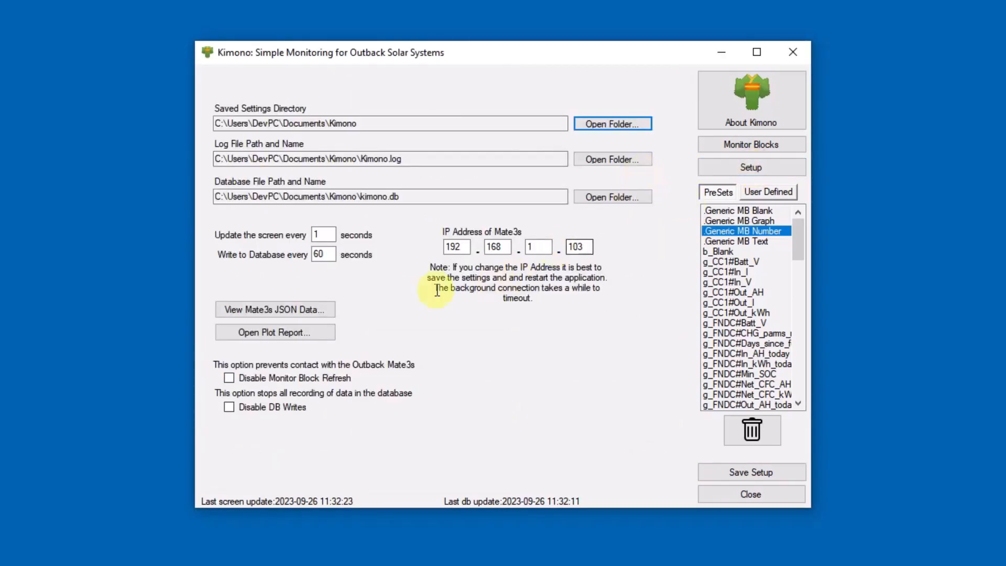
{"action": "left_click", "coordinate": [334, 255]}
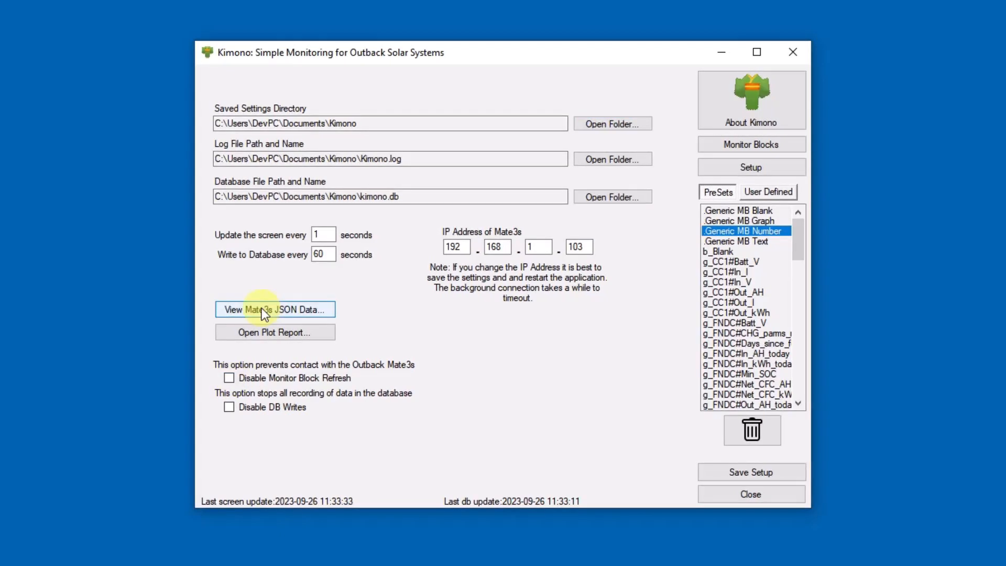
{"action": "left_click", "coordinate": [265, 308]}
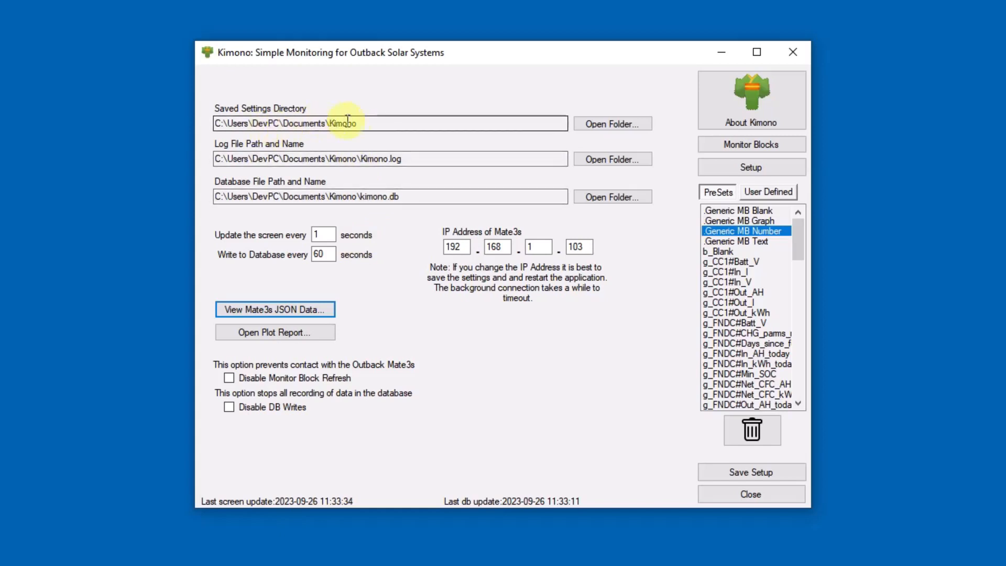
{"action": "left_click_drag", "start_coordinate": [365, 123], "coordinate": [180, 123]}
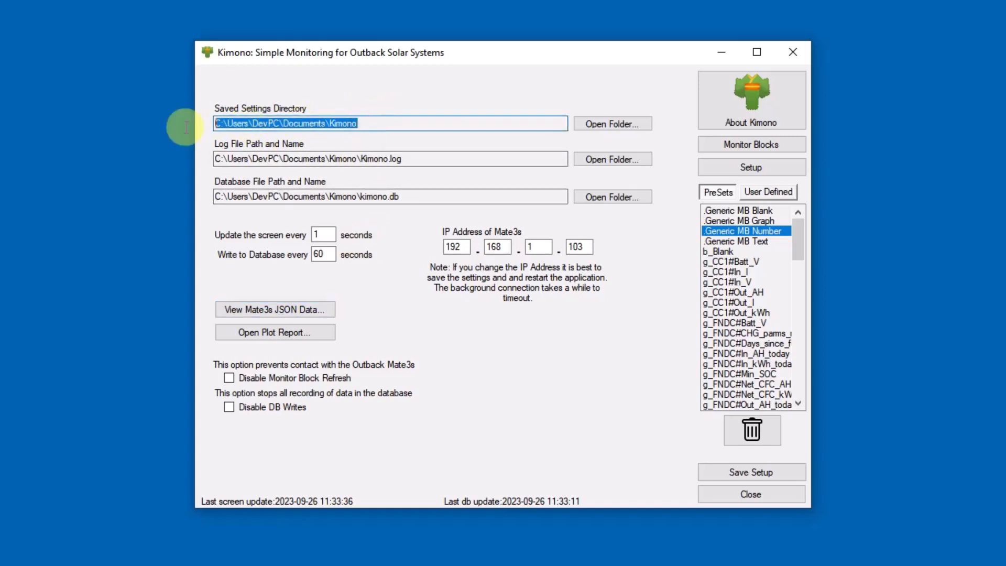
{"action": "left_click", "coordinate": [369, 123]}
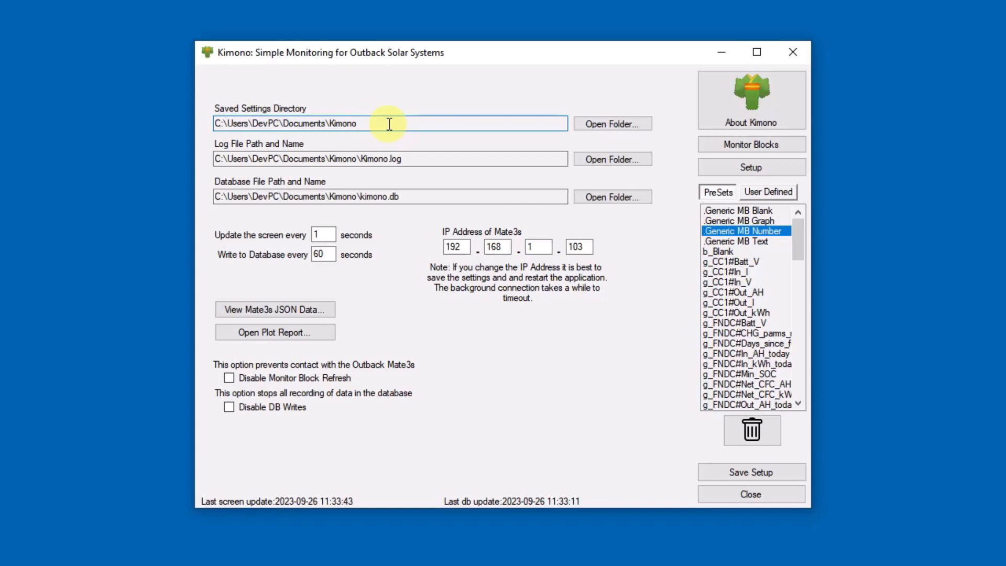
{"action": "double_click", "coordinate": [371, 123]}
{"action": "left_click", "coordinate": [415, 158]}
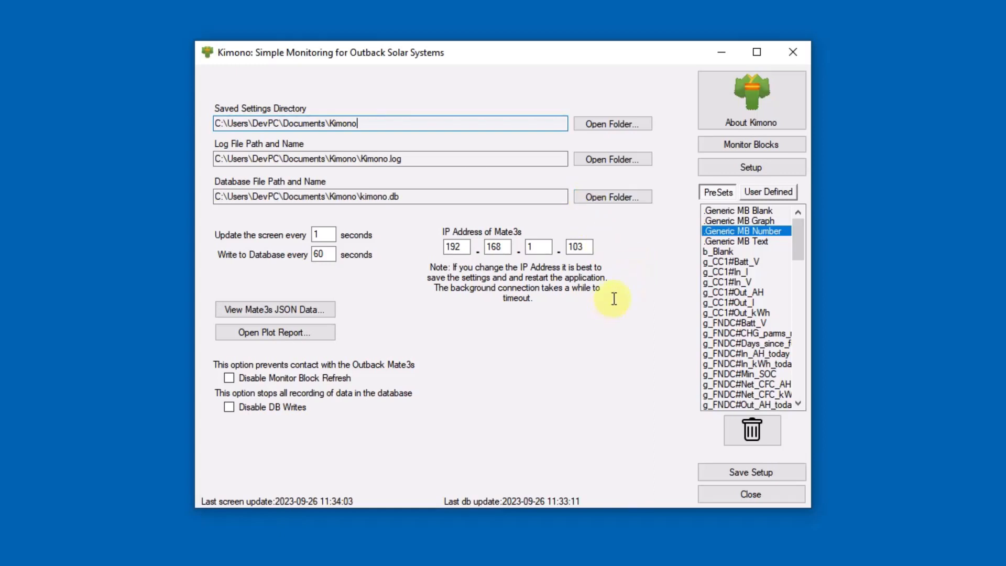
{"action": "left_click", "coordinate": [729, 145]}
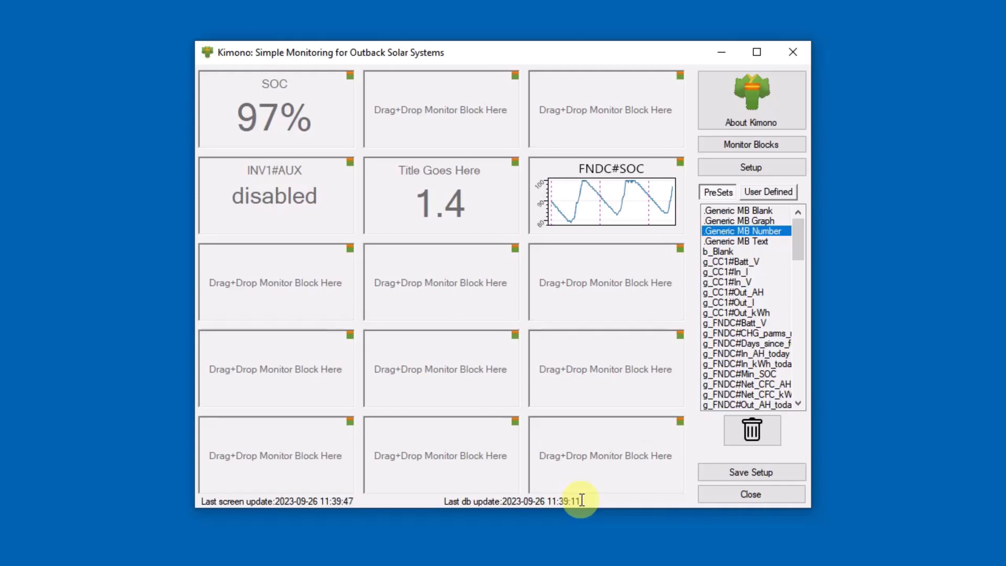
- Open the Plot Report from the setup page and plot FNDC SOC as Plot 1
{"action": "left_click", "coordinate": [744, 166]}
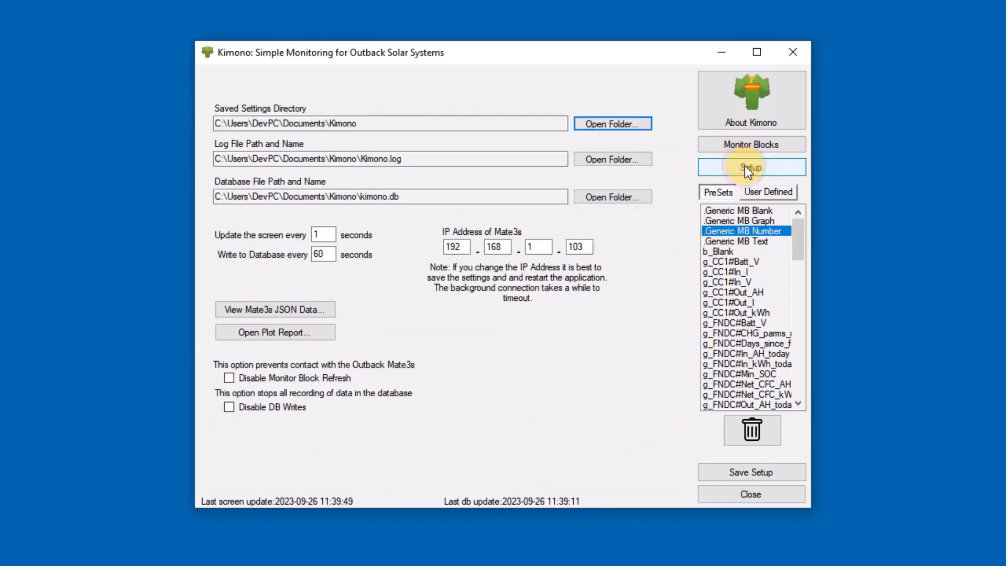
{"action": "left_click", "coordinate": [260, 331]}
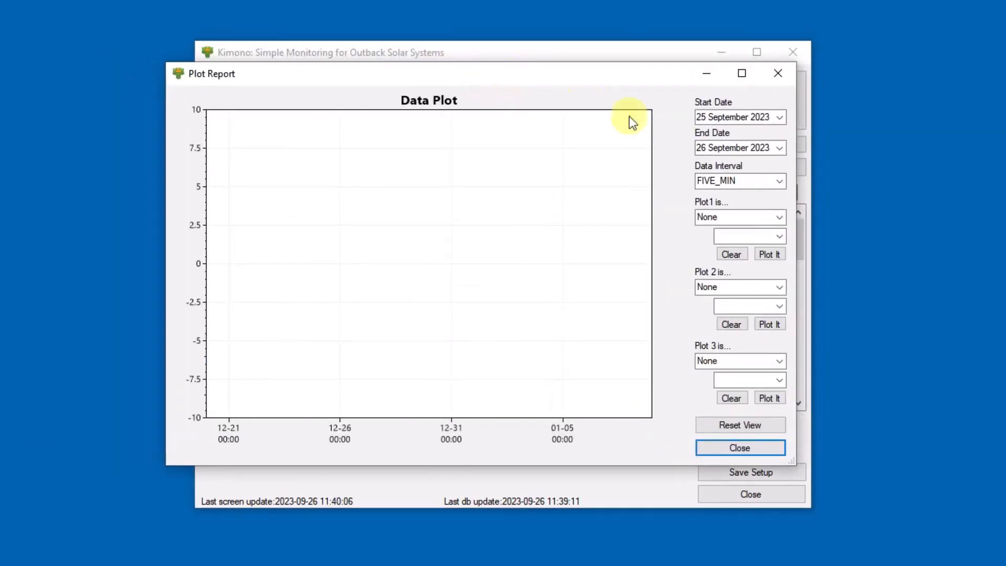
{"action": "left_click", "coordinate": [781, 220]}
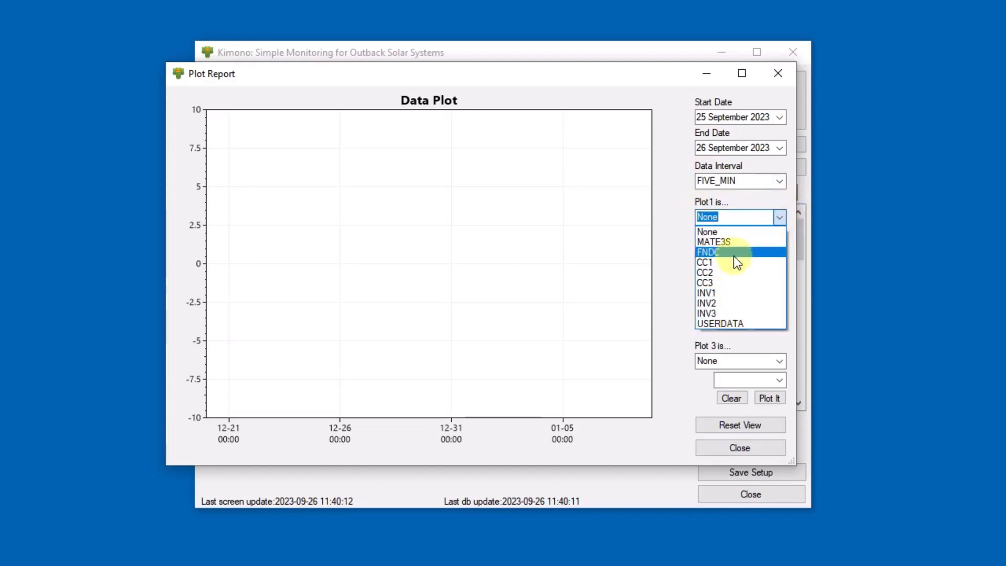
{"action": "left_click", "coordinate": [734, 253]}
{"action": "left_click", "coordinate": [780, 236]}
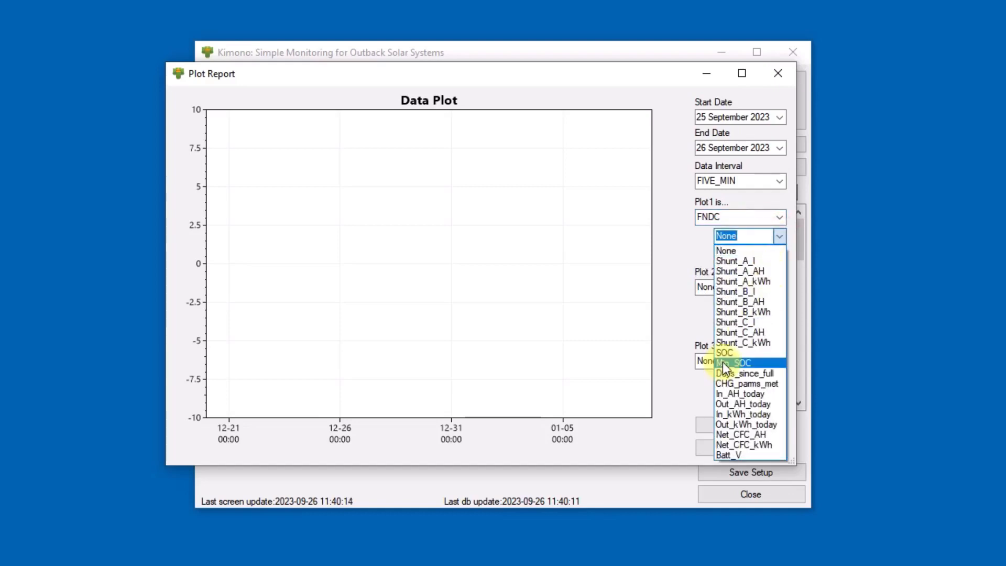
{"action": "left_click", "coordinate": [725, 354]}
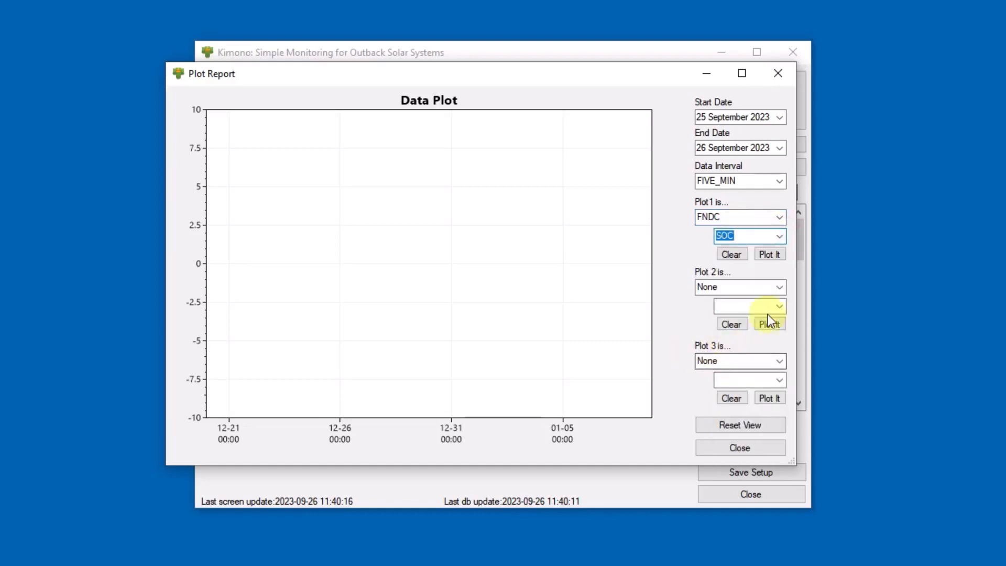
{"action": "left_click", "coordinate": [766, 256]}
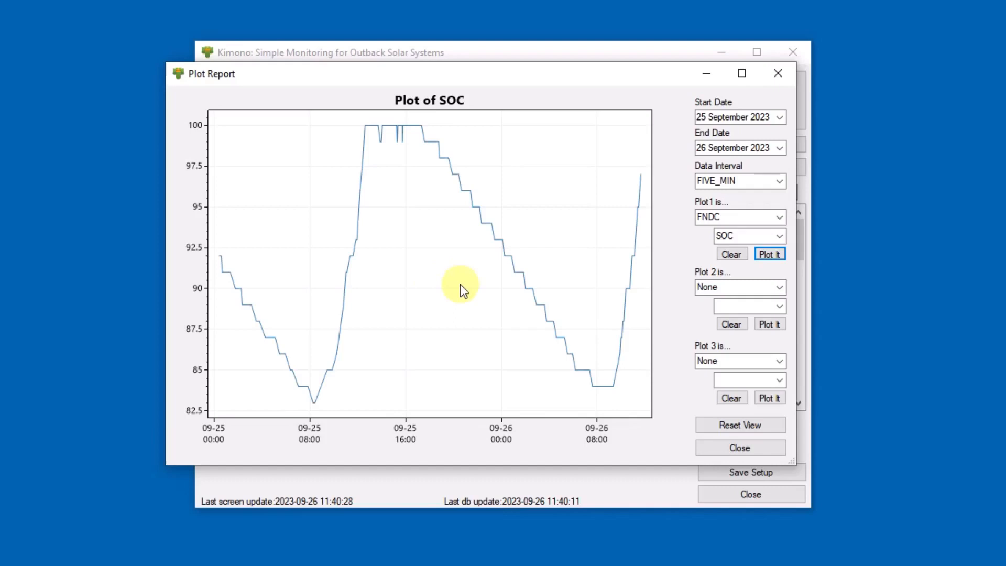
- Zoom and pan around the SOC plot, and zoom back to fit the data
{"action": "scroll", "coordinate": [460, 285], "scroll_direction": "up", "scroll_amount": 2}
{"action": "scroll", "coordinate": [464, 291], "scroll_direction": "down", "scroll_amount": 3}
{"action": "scroll", "coordinate": [463, 290], "scroll_direction": "up", "scroll_amount": 2}
{"action": "left_click_drag", "start_coordinate": [490, 288], "coordinate": [465, 297]}
{"action": "right_click", "coordinate": [426, 275]}
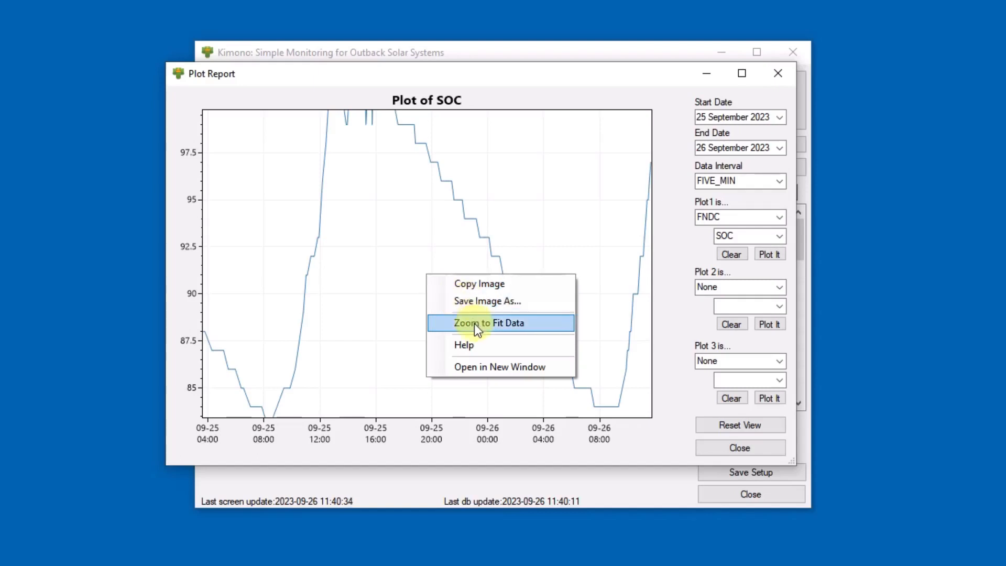
{"action": "left_click", "coordinate": [478, 326]}
{"action": "right_click", "coordinate": [427, 301]}
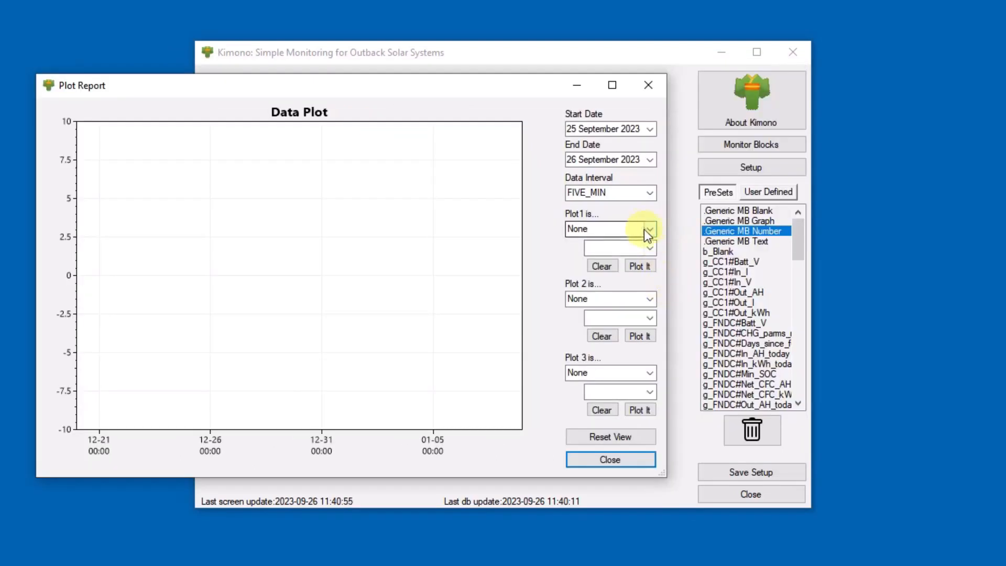
- Plot FNDC SOC again as Plot 1 in the blank Plot Report window
{"action": "left_click", "coordinate": [650, 230]}
{"action": "left_click", "coordinate": [634, 268]}
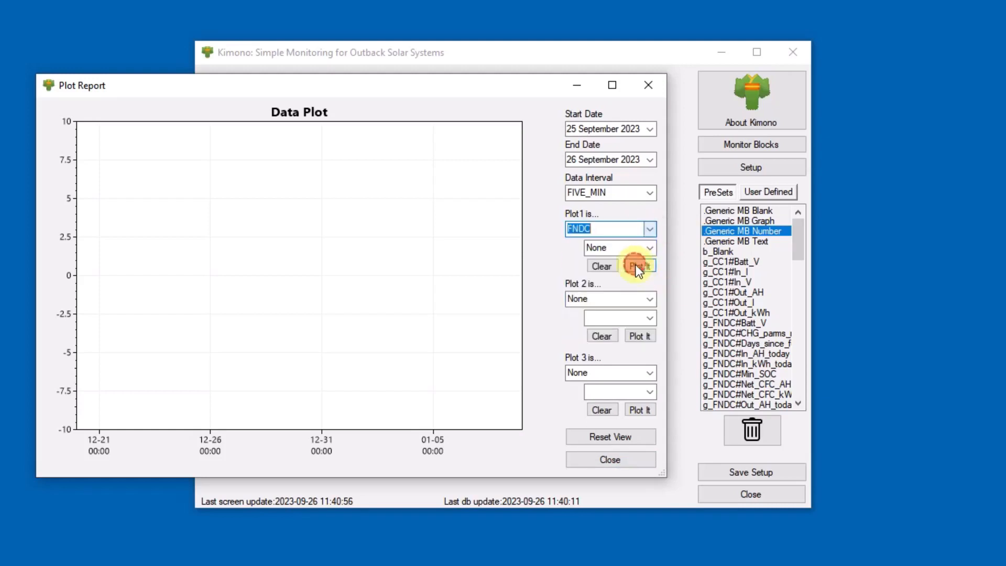
{"action": "left_click", "coordinate": [649, 249]}
{"action": "left_click", "coordinate": [634, 359]}
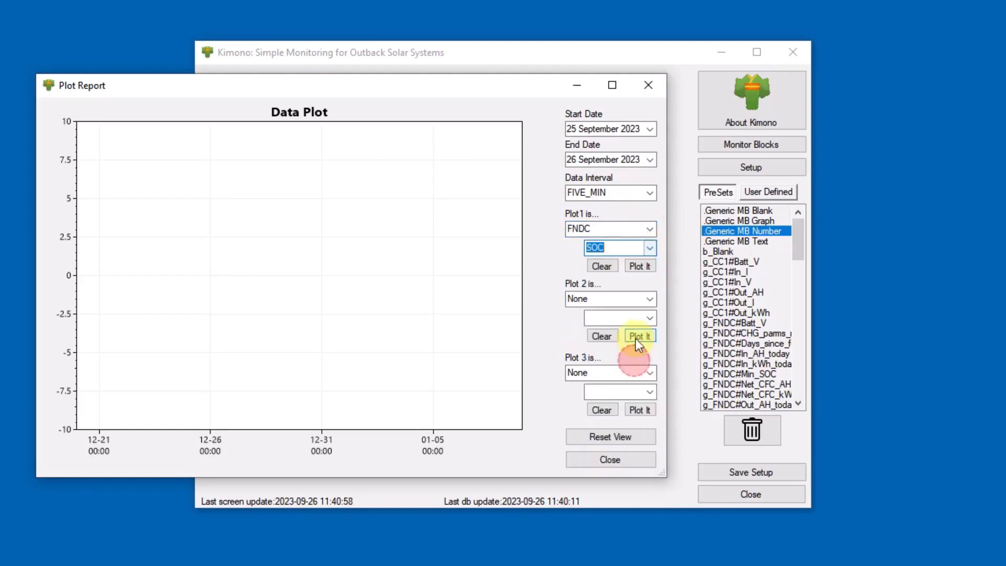
{"action": "left_click", "coordinate": [641, 268]}
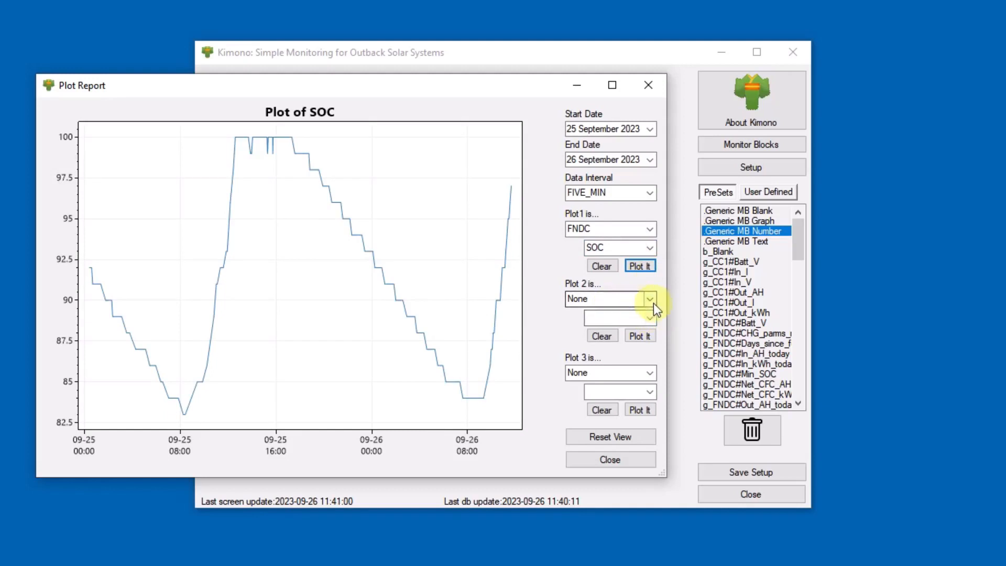
- Add MATE3S Sys_Batt_V to the report as Plot 2
{"action": "left_click", "coordinate": [650, 300]}
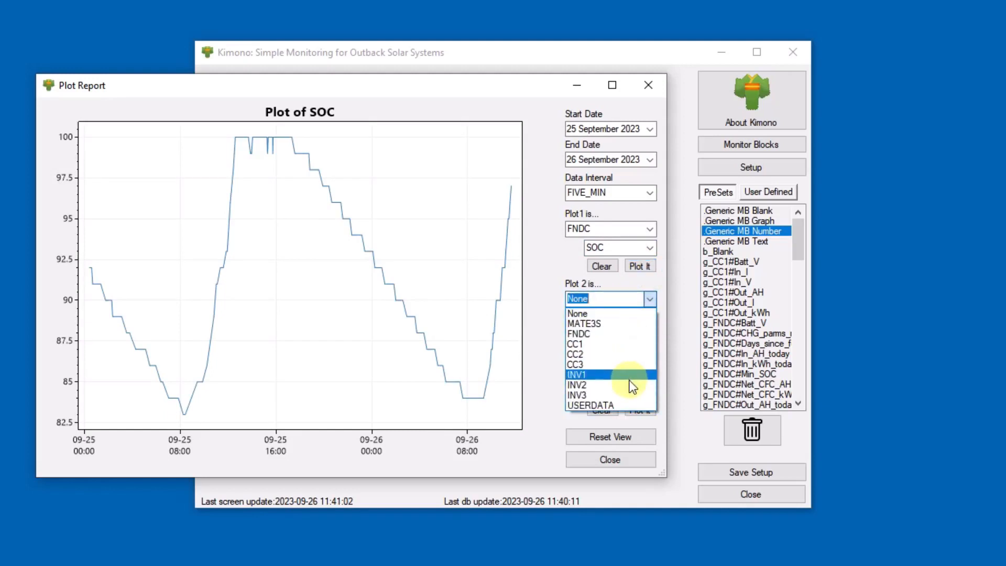
{"action": "left_click", "coordinate": [627, 323]}
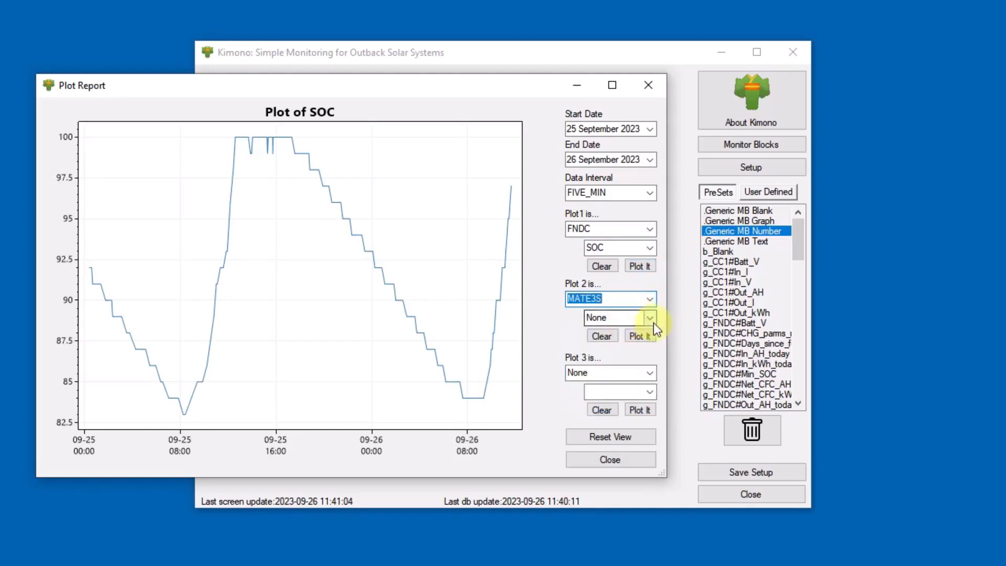
{"action": "left_click", "coordinate": [650, 319]}
{"action": "left_click", "coordinate": [641, 342]}
{"action": "left_click", "coordinate": [646, 338]}
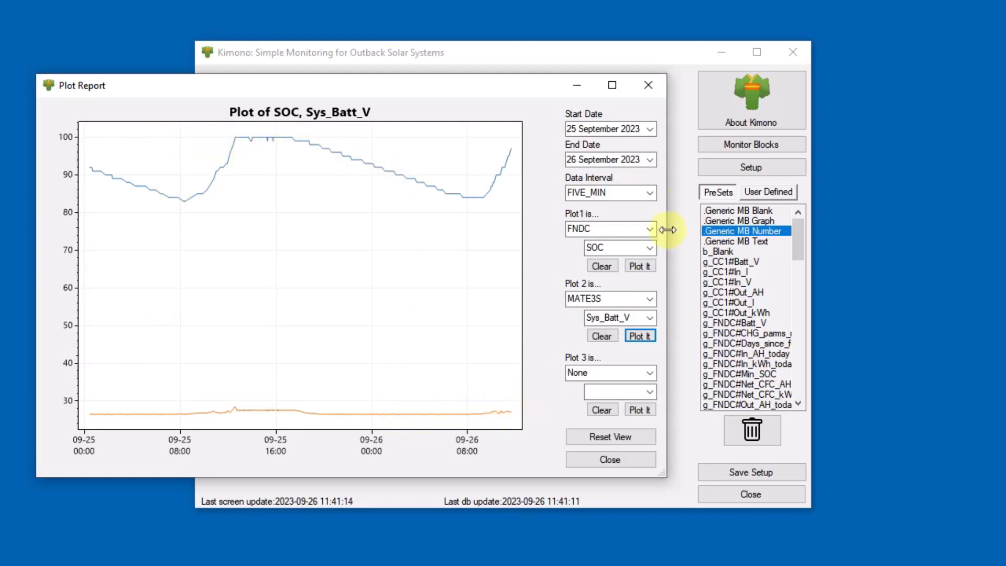
- Set the Plot Report's data interval to TEN_MIN and its start date to 23 September 2023
{"action": "left_click", "coordinate": [650, 195]}
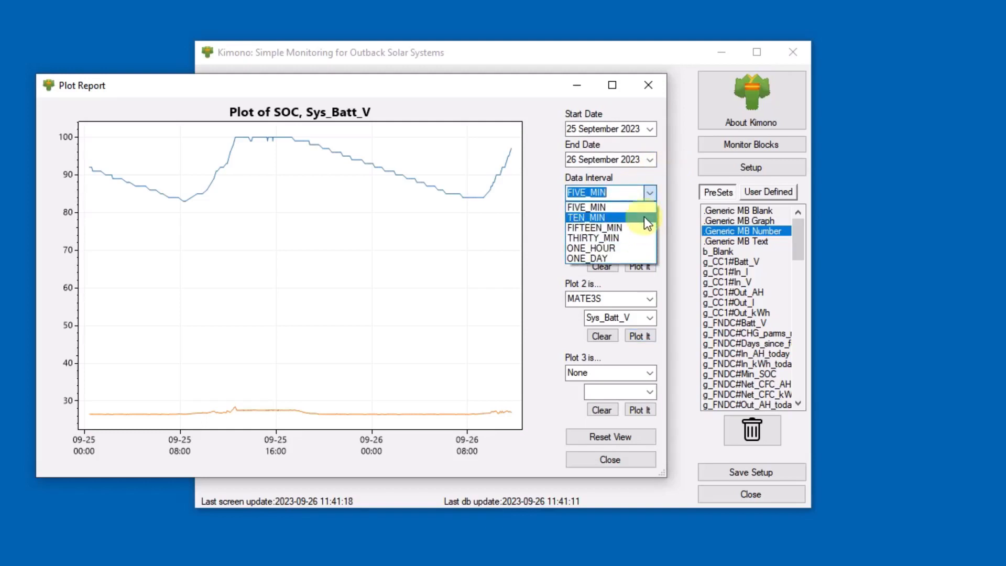
{"action": "left_click", "coordinate": [643, 217]}
{"action": "left_click", "coordinate": [650, 131]}
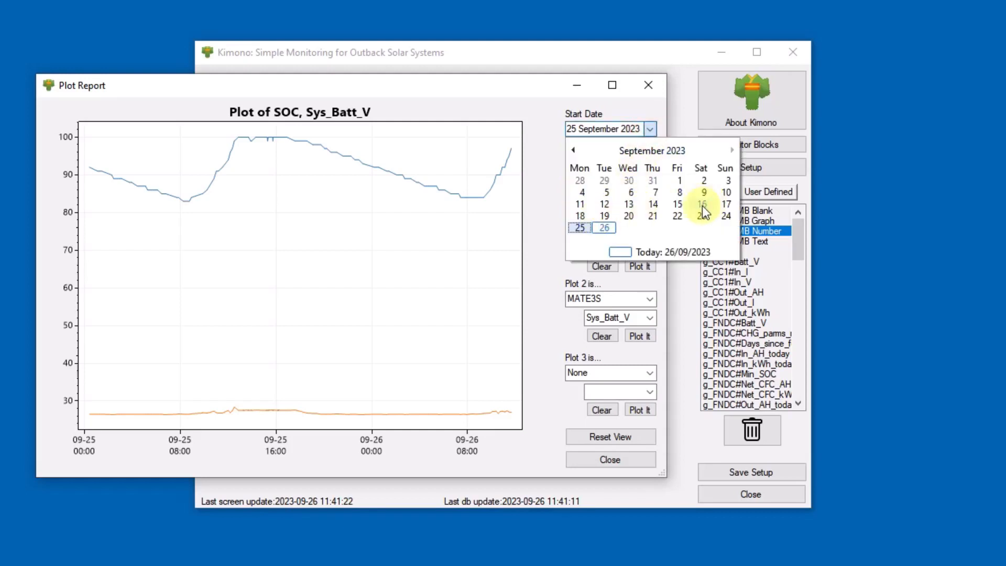
{"action": "left_click", "coordinate": [701, 215]}
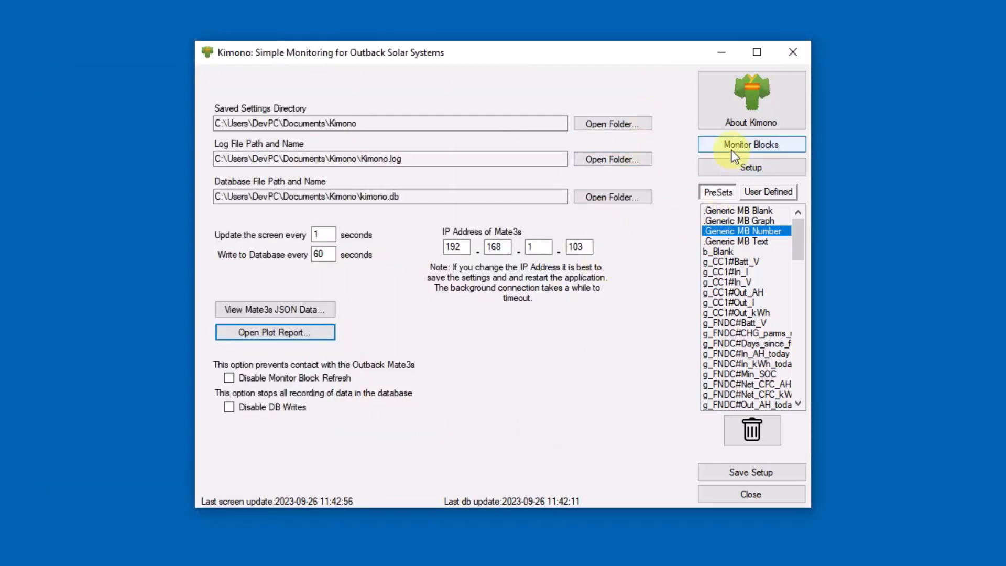
- Return to the monitor blocks page and place the n_CC1#Out_kWh preset in the middle slot of the fourth row
{"action": "left_click", "coordinate": [732, 150]}
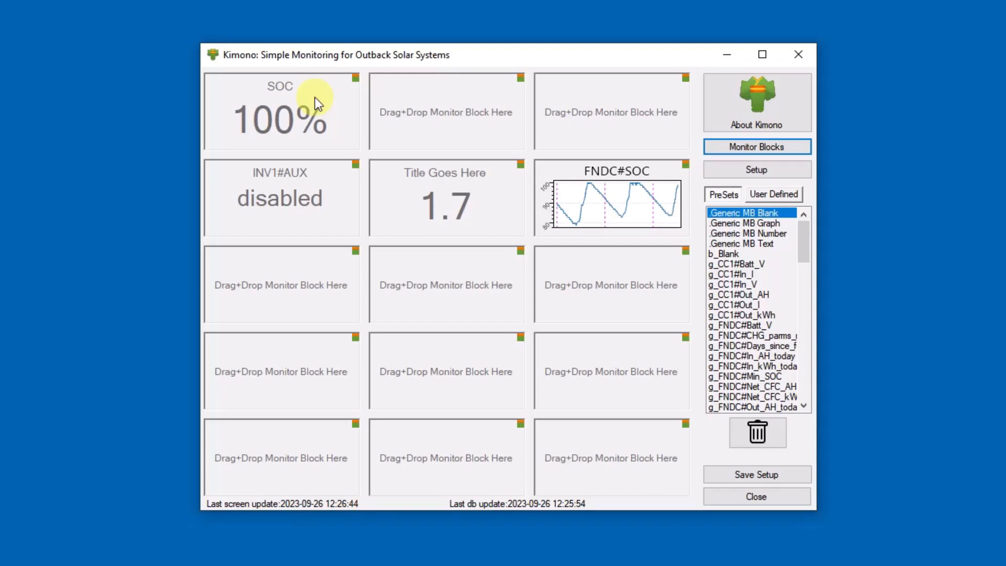
{"action": "left_click_drag", "start_coordinate": [805, 235], "coordinate": [811, 306]}
{"action": "left_click", "coordinate": [756, 325]}
{"action": "left_click_drag", "start_coordinate": [756, 325], "coordinate": [471, 354]}
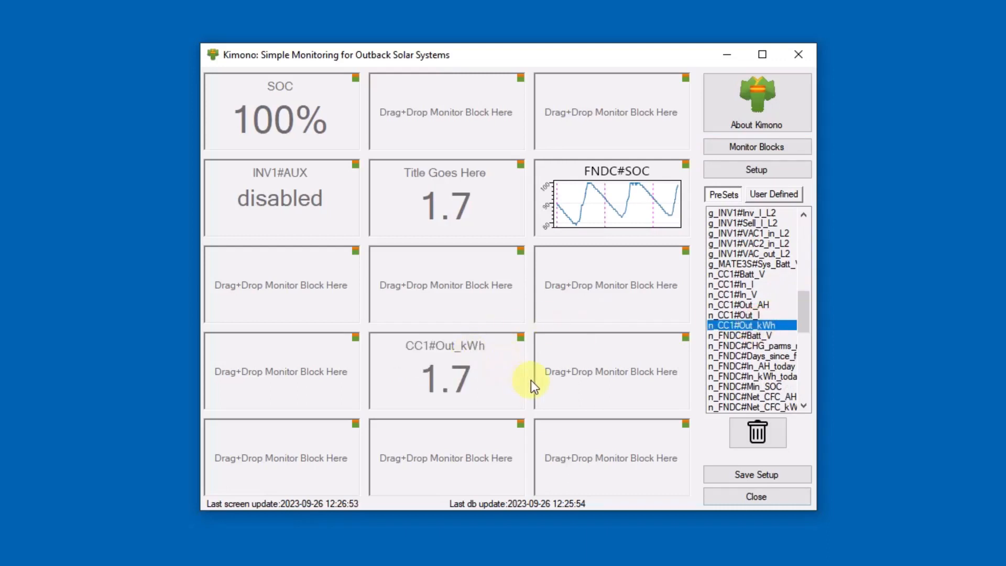
- Set the CC1#Out_kWh block's DataSource to the expression =(CC1#Out_kWh*0.40)
{"action": "left_click", "coordinate": [521, 339]}
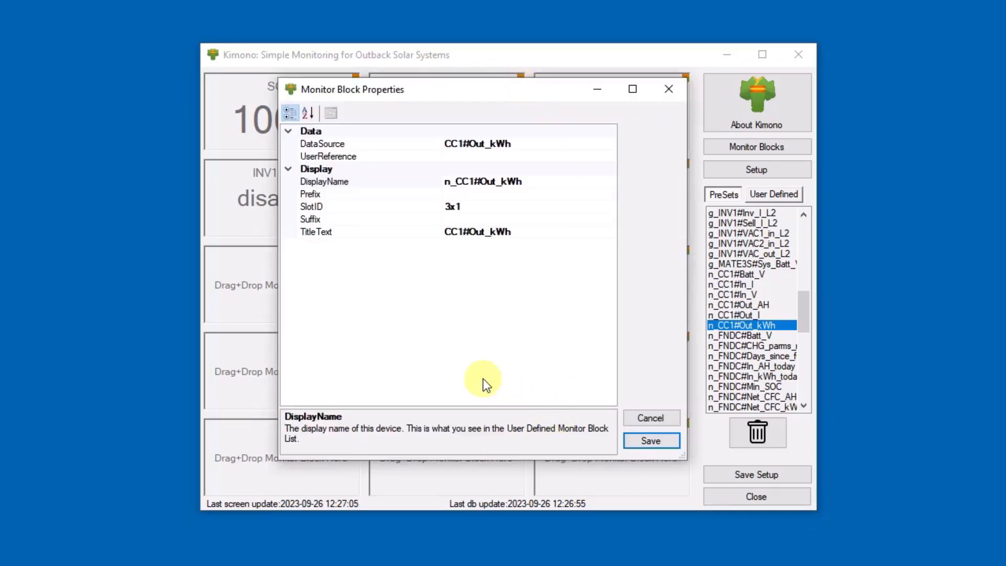
{"action": "left_click", "coordinate": [524, 144]}
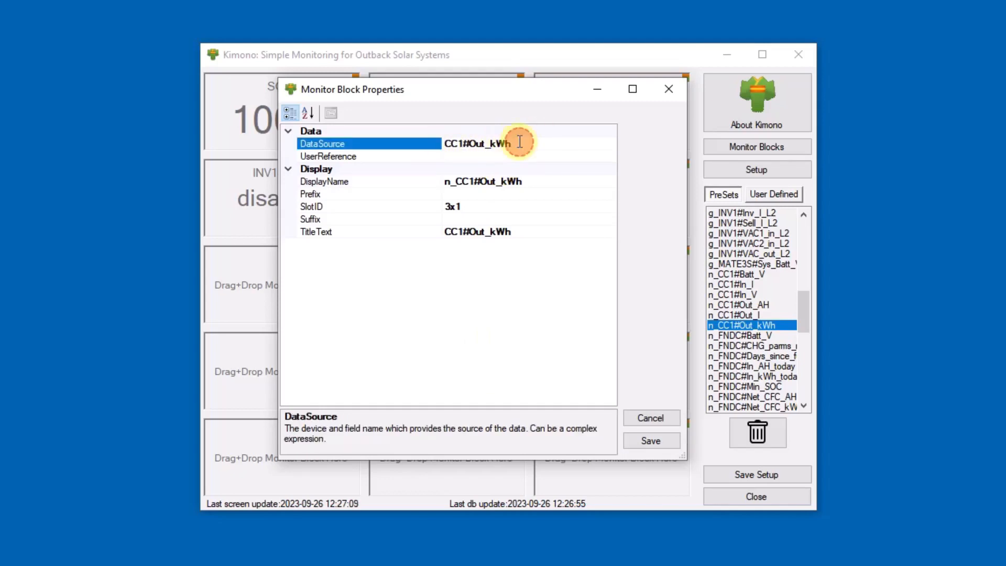
{"action": "left_click_drag", "start_coordinate": [521, 143], "coordinate": [427, 145]}
{"action": "left_click", "coordinate": [452, 144]}
{"action": "type", "text": "=("}
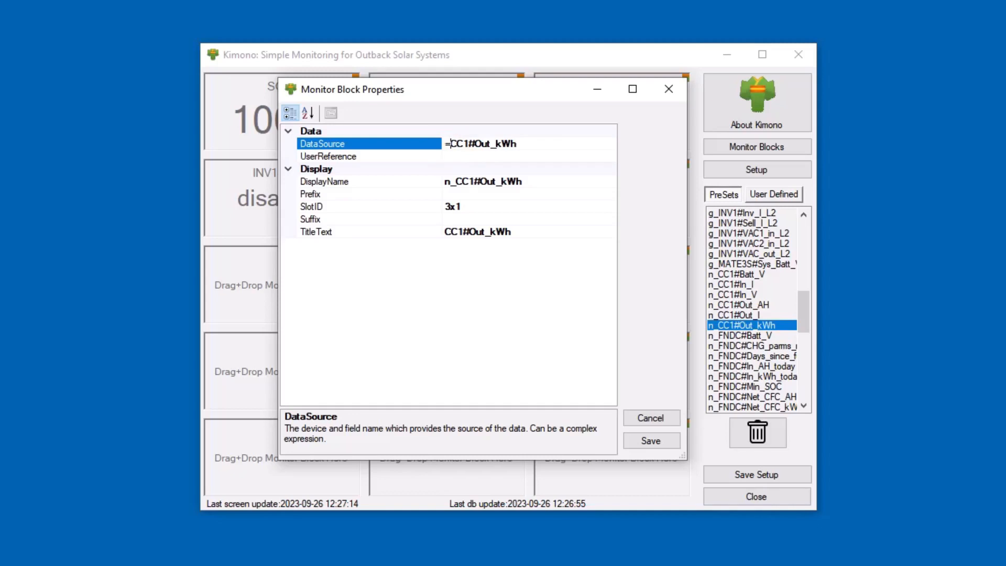
{"action": "left_click", "coordinate": [539, 142]}
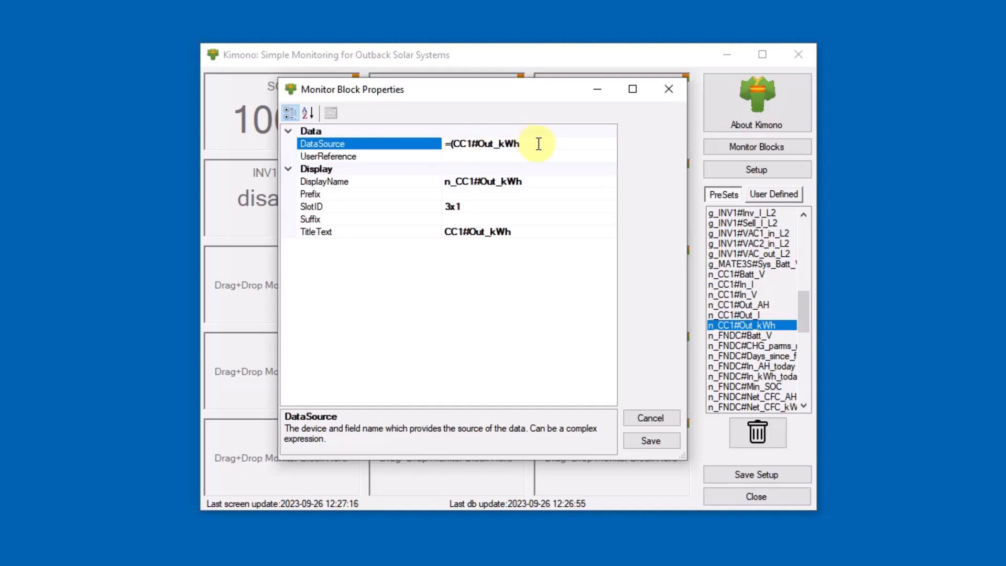
{"action": "type", "text": "*"}
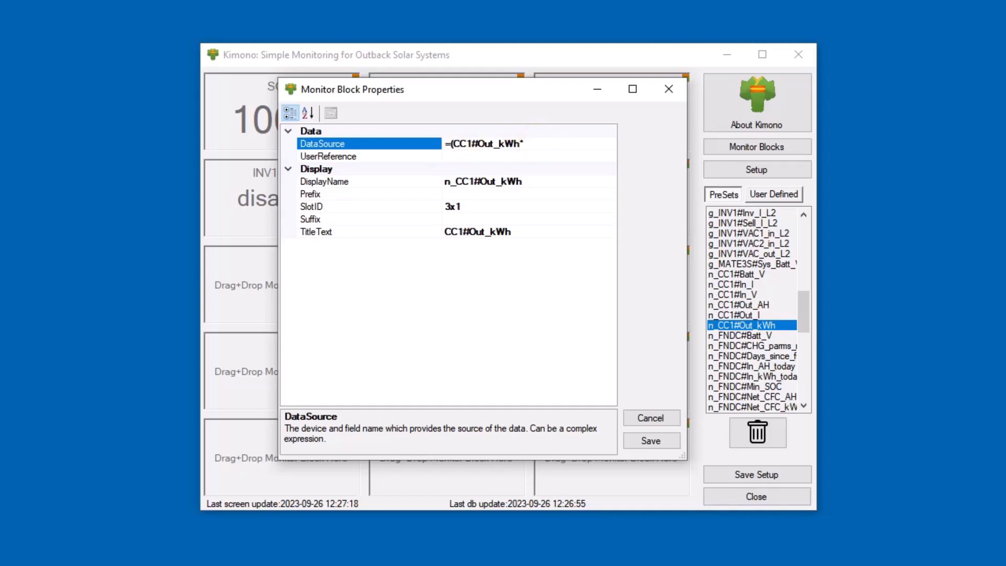
{"action": "type", "text": "0.40)"}
- Set the CC1#Out_kWh block's Prefix to $ and save its properties
{"action": "left_click", "coordinate": [470, 193]}
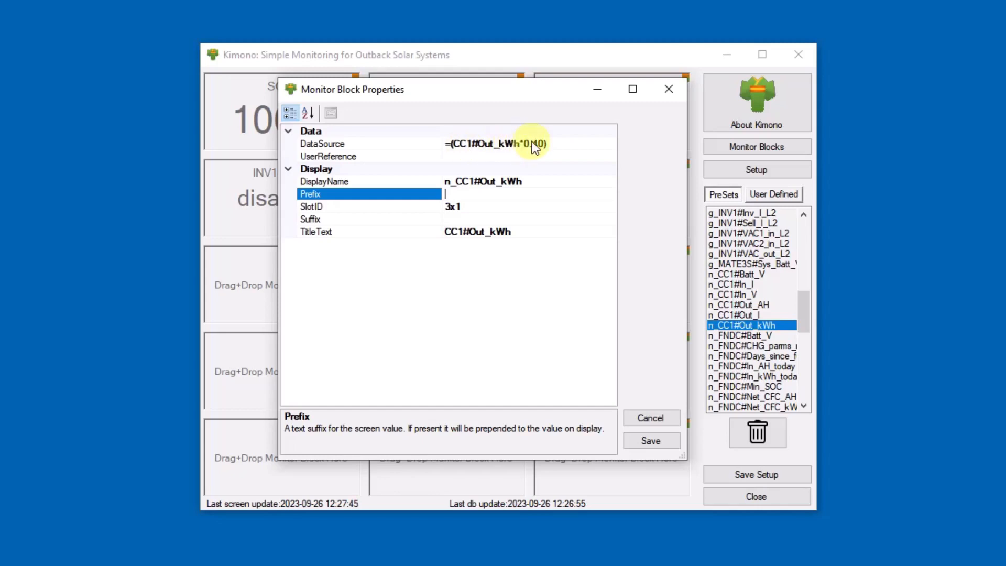
{"action": "type", "text": "$"}
{"action": "left_click", "coordinate": [658, 438]}
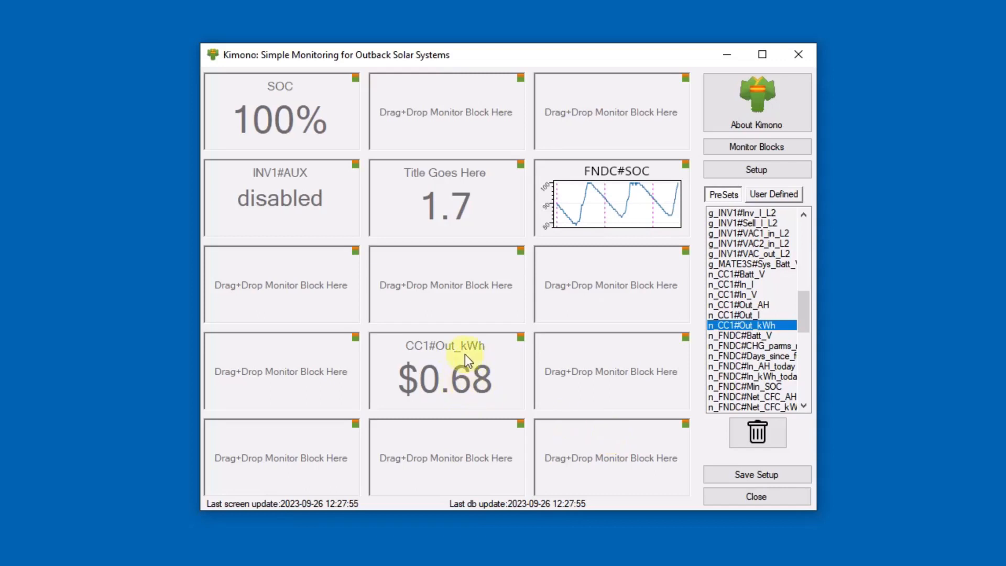
- Change the TitleText of the CC1#Out_kWh block to "CC1 Out Value" and close its properties
{"action": "left_click", "coordinate": [522, 338]}
{"action": "left_click_drag", "start_coordinate": [523, 359], "coordinate": [527, 386]}
{"action": "left_click", "coordinate": [490, 390]}
{"action": "left_click", "coordinate": [407, 388]}
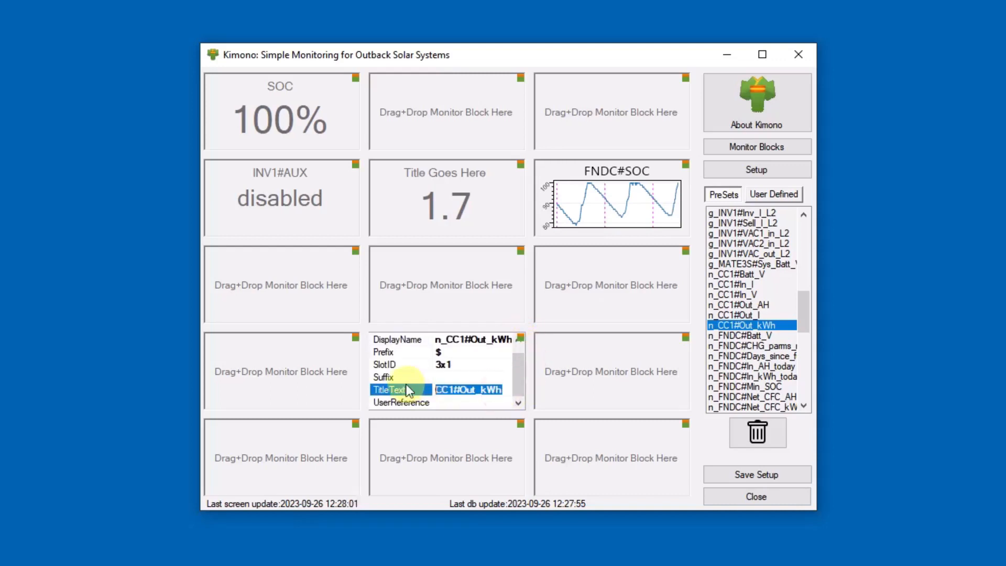
{"action": "type", "text": "CC"}
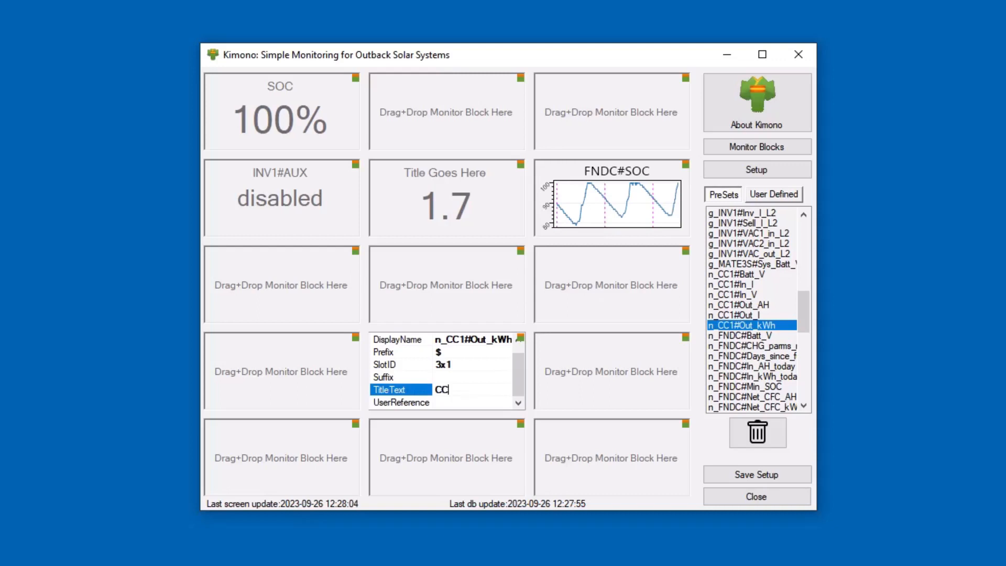
{"action": "type", "text": "1 Out Value"}
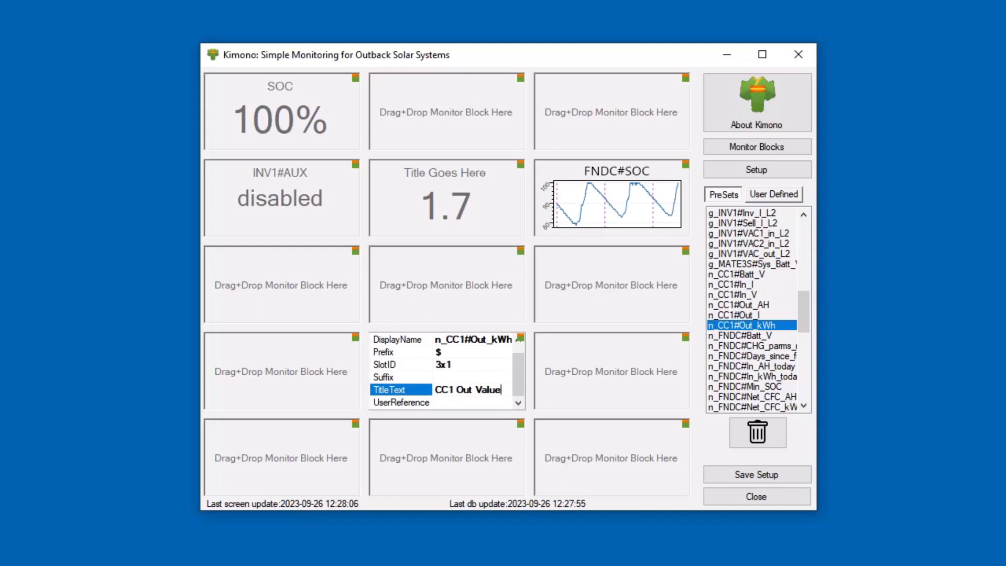
{"action": "left_click", "coordinate": [521, 337]}
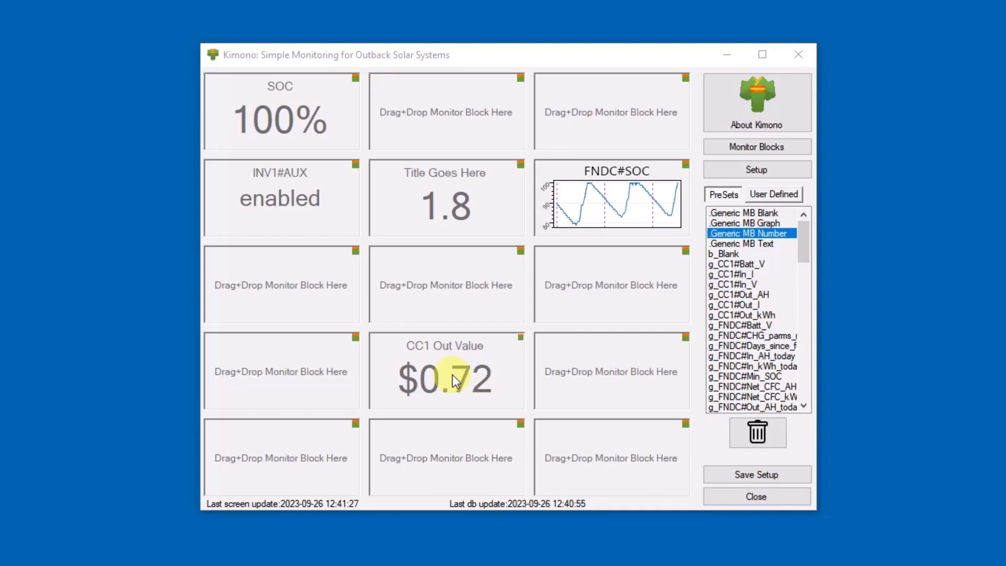
- Give the CC1 Out Value block the UserReference myRef1
{"action": "mouse_move", "coordinate": [452, 375]}
{"action": "left_mouse_down"}
{"action": "mouse_move", "coordinate": [449, 449]}
{"action": "mouse_move", "coordinate": [450, 378]}
{"action": "left_mouse_up"}
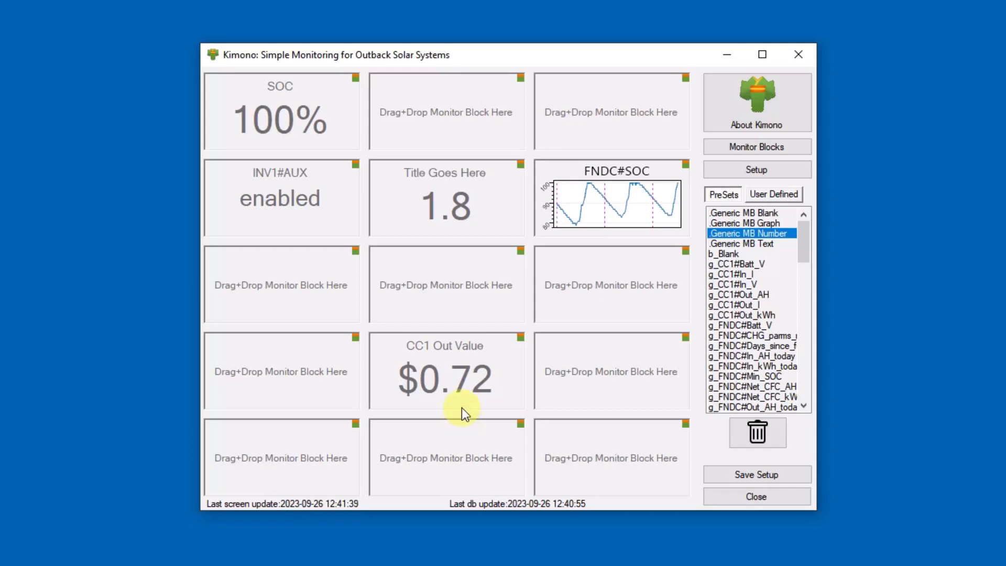
{"action": "left_click", "coordinate": [521, 337]}
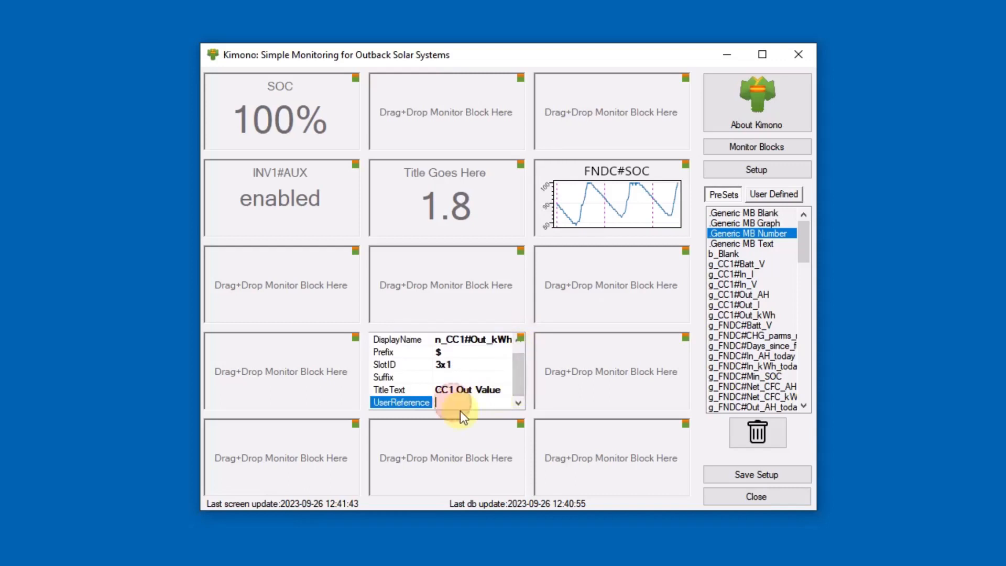
{"action": "type", "text": "my"}
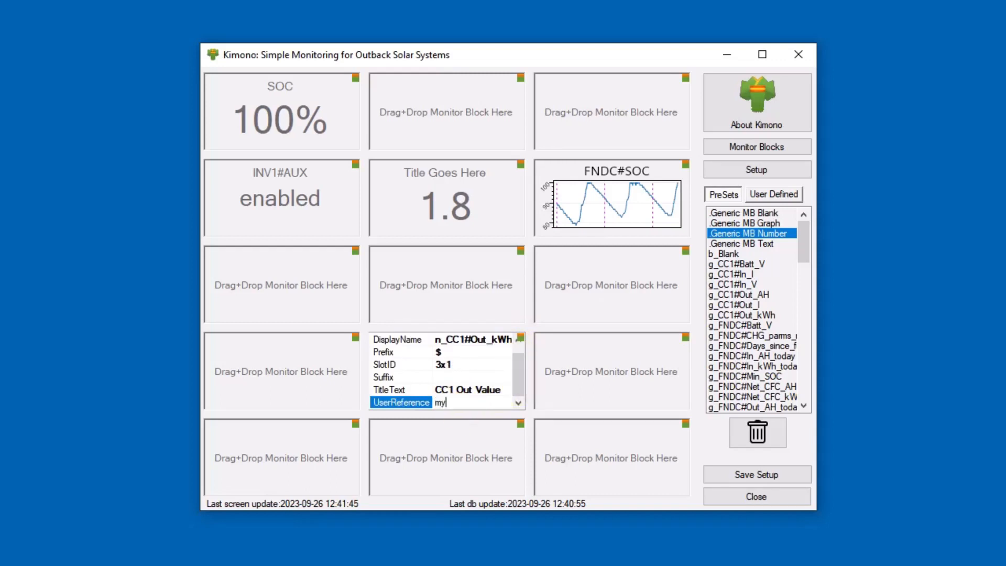
{"action": "type", "text": "Ref1"}
{"action": "left_click", "coordinate": [520, 337]}
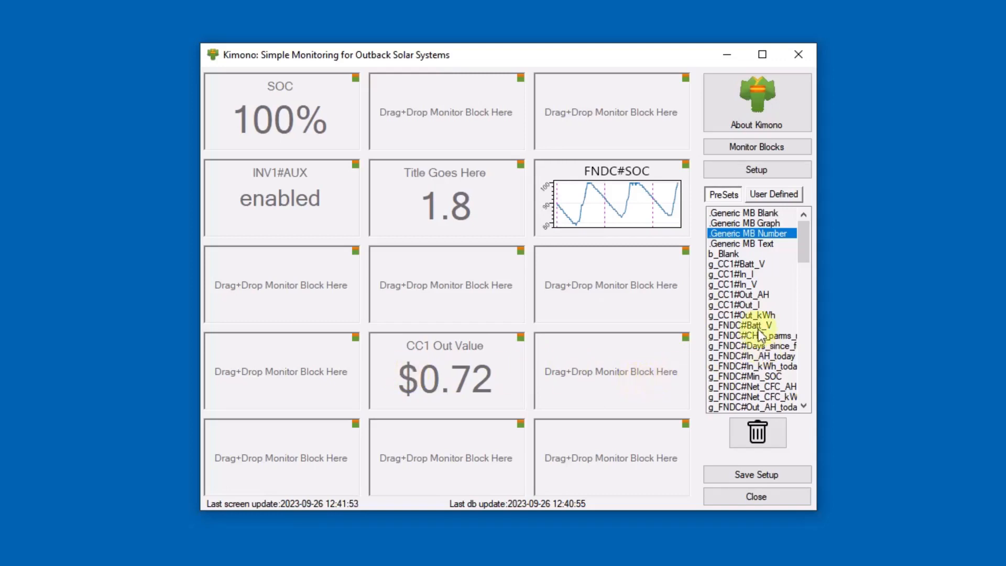
- Place a .Generic MB Number block beside the CC1 Out Value block and enter =$myRef1 as its DataSource
{"action": "left_click_drag", "start_coordinate": [753, 234], "coordinate": [617, 366]}
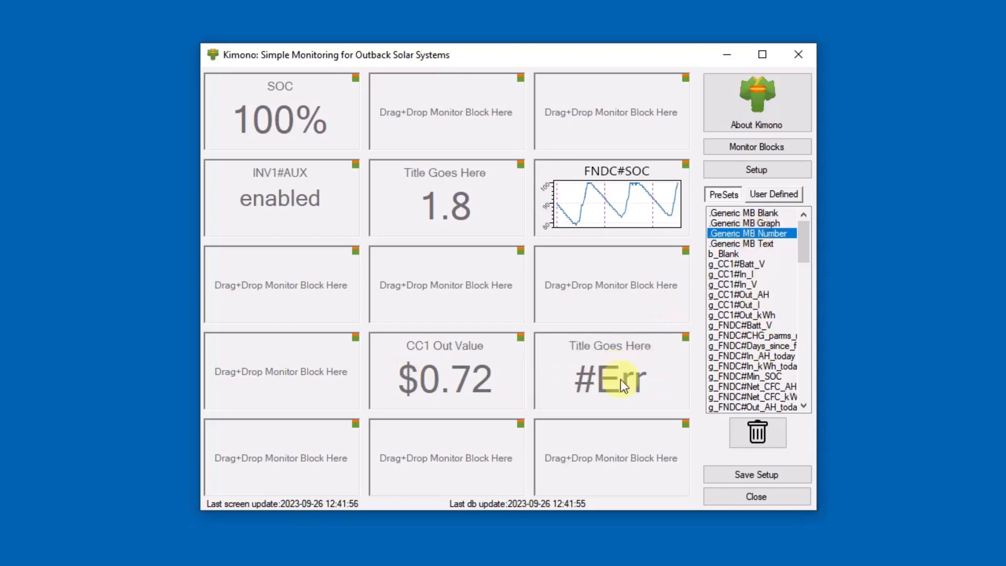
{"action": "left_click", "coordinate": [686, 338]}
{"action": "left_click", "coordinate": [660, 339]}
{"action": "left_click_drag", "start_coordinate": [660, 340], "coordinate": [565, 336]}
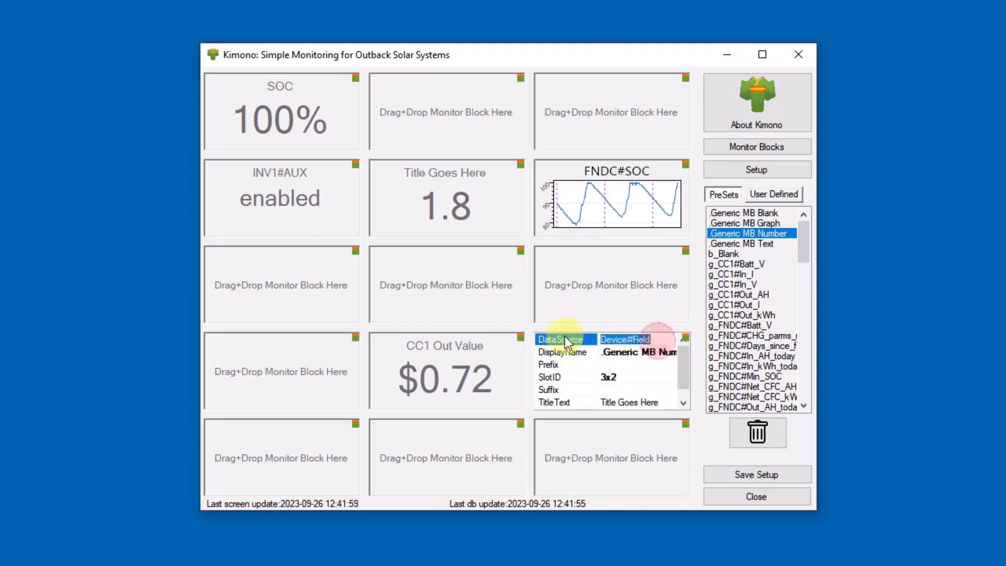
{"action": "type", "text": "=$myR"}
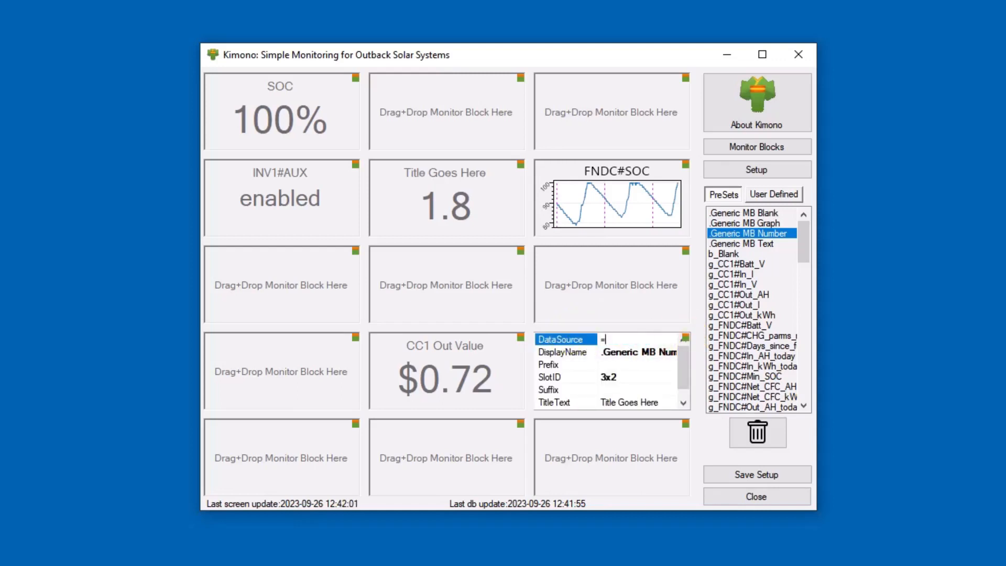
{"action": "type", "text": "ef1"}
- Copy the new number block's DataSource text =$myRef1 into its TitleText and close the properties
{"action": "left_click", "coordinate": [597, 340]}
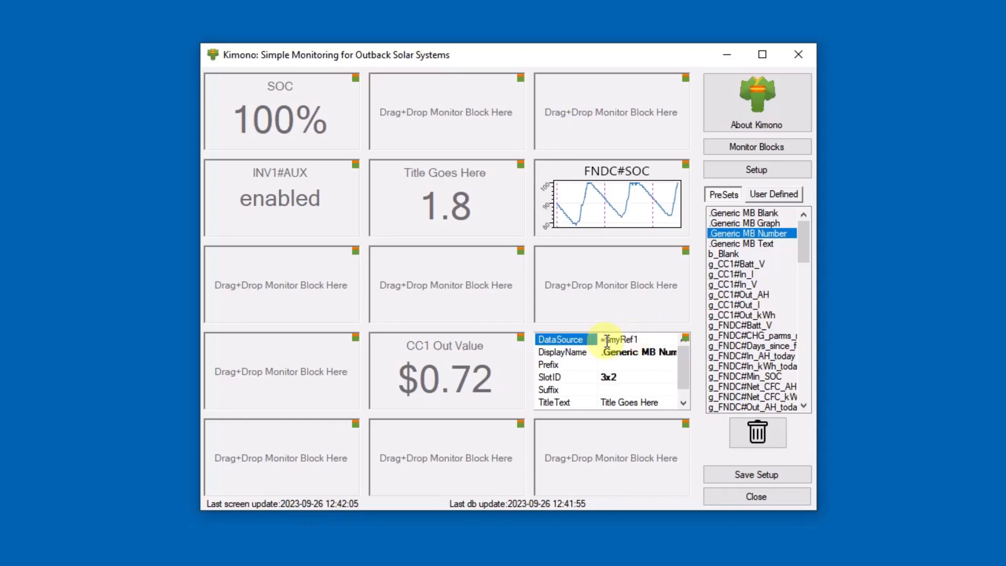
{"action": "left_click_drag", "start_coordinate": [606, 341], "coordinate": [596, 341]}
{"action": "left_click", "coordinate": [610, 340]}
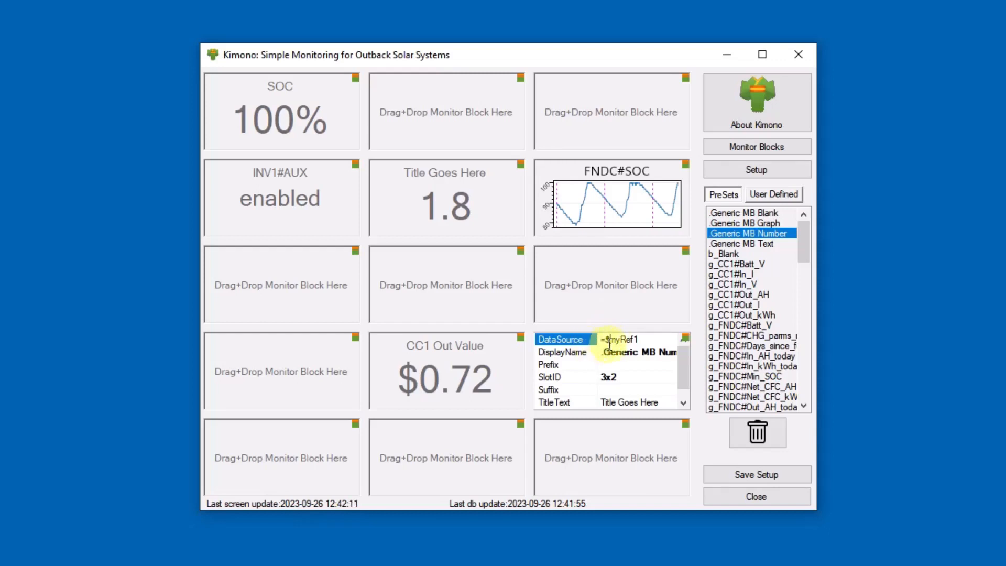
{"action": "left_click", "coordinate": [653, 339]}
{"action": "key", "text": "ctrl+c"}
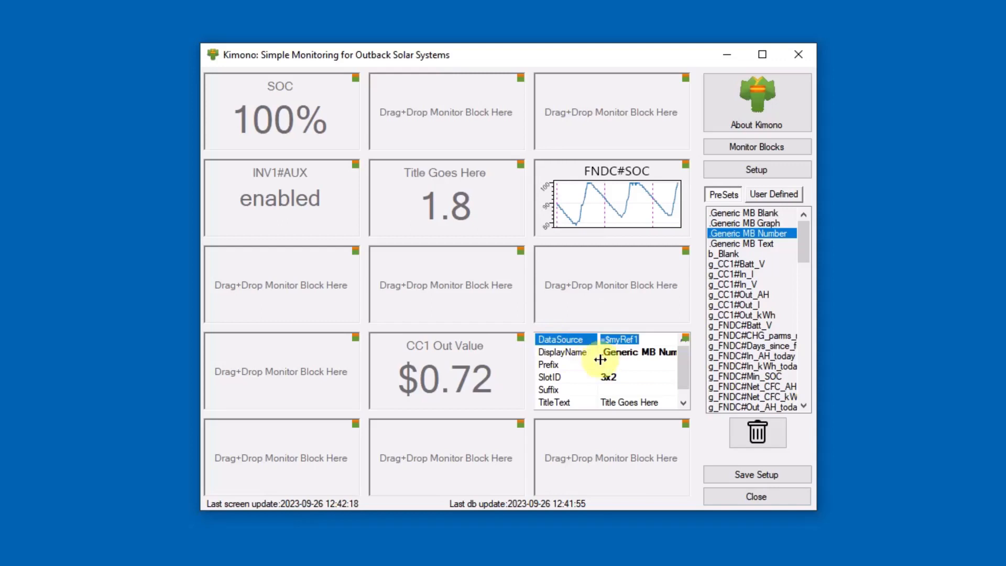
{"action": "left_click", "coordinate": [658, 403]}
{"action": "left_click", "coordinate": [662, 402]}
{"action": "key", "text": "ctrl+v"}
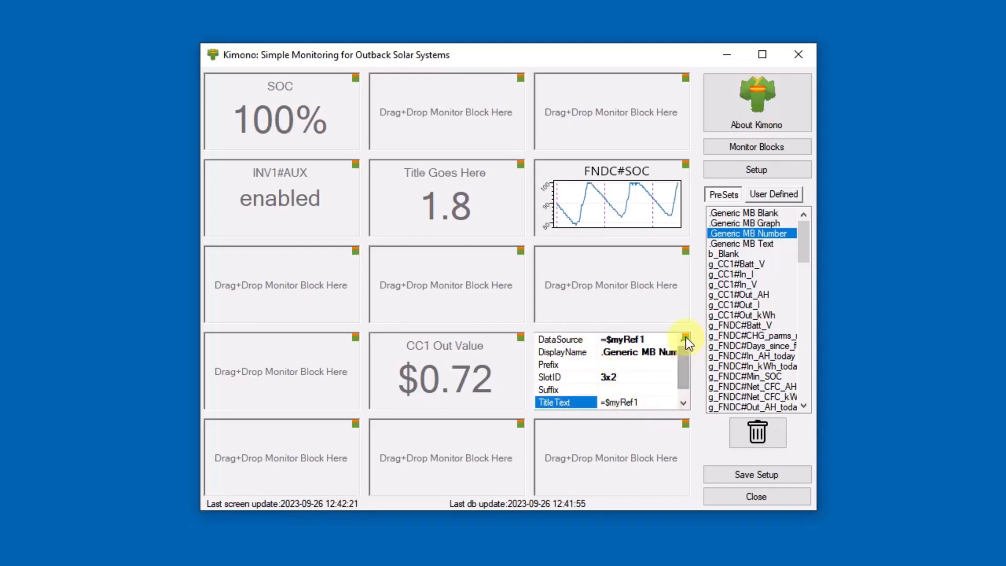
{"action": "left_click", "coordinate": [686, 339]}
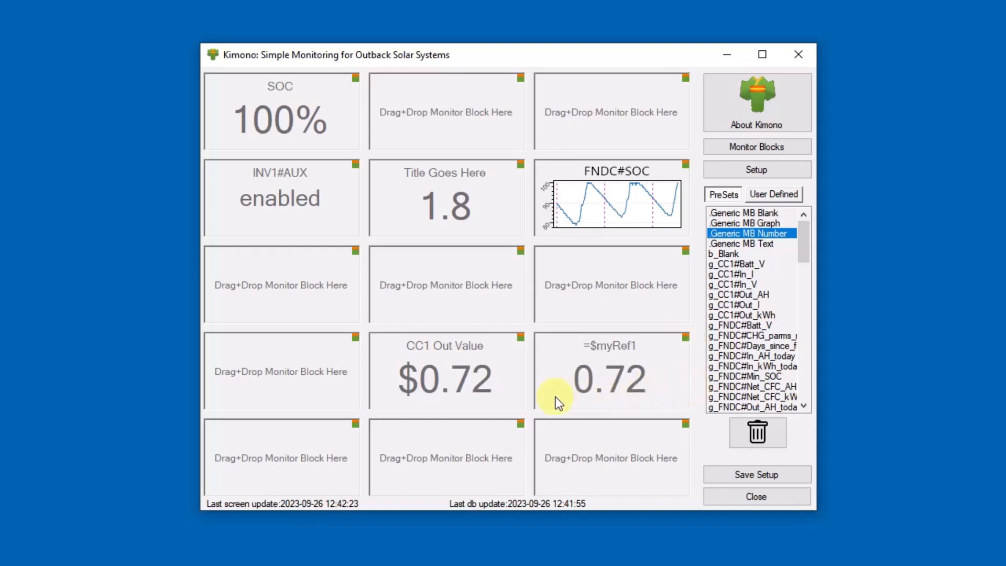
- Extend the =$myRef1 block's DataSource to the expression =($myRef1*123)
{"action": "left_click", "coordinate": [685, 339]}
{"action": "left_click", "coordinate": [650, 340]}
{"action": "type", "text": "*"}
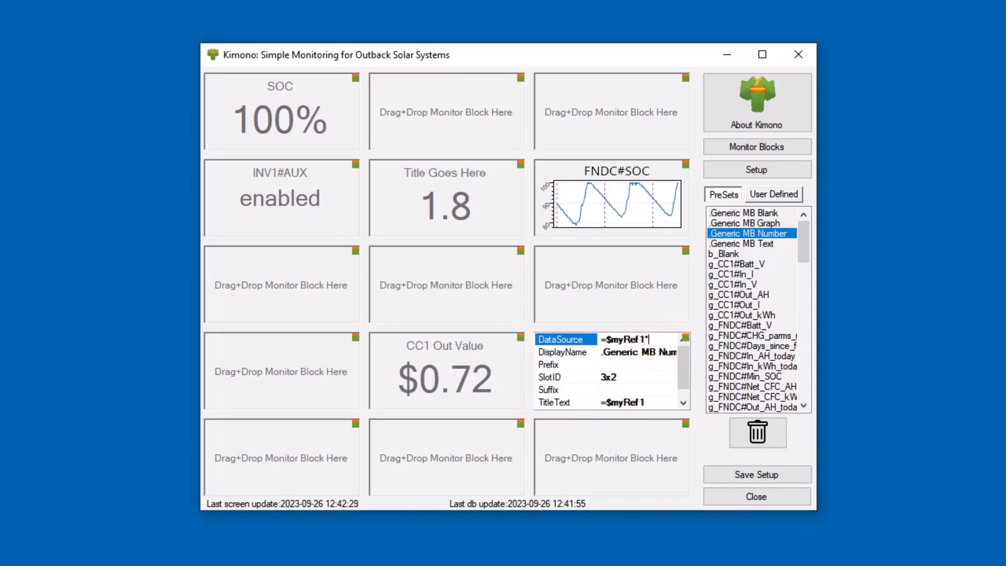
{"action": "type", "text": "123)"}
{"action": "left_click", "coordinate": [608, 341]}
{"action": "type", "text": "("}
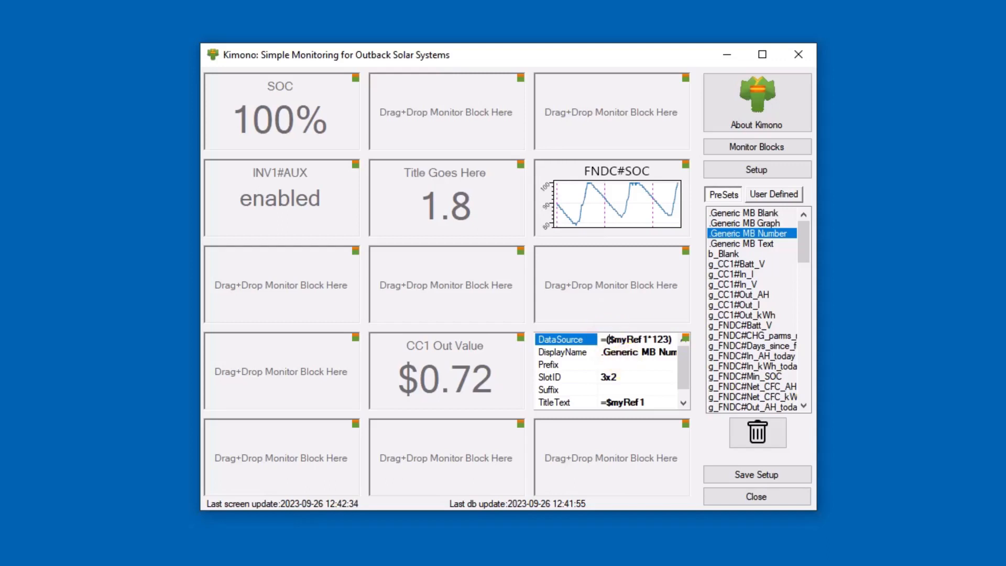
{"action": "left_click", "coordinate": [686, 337]}
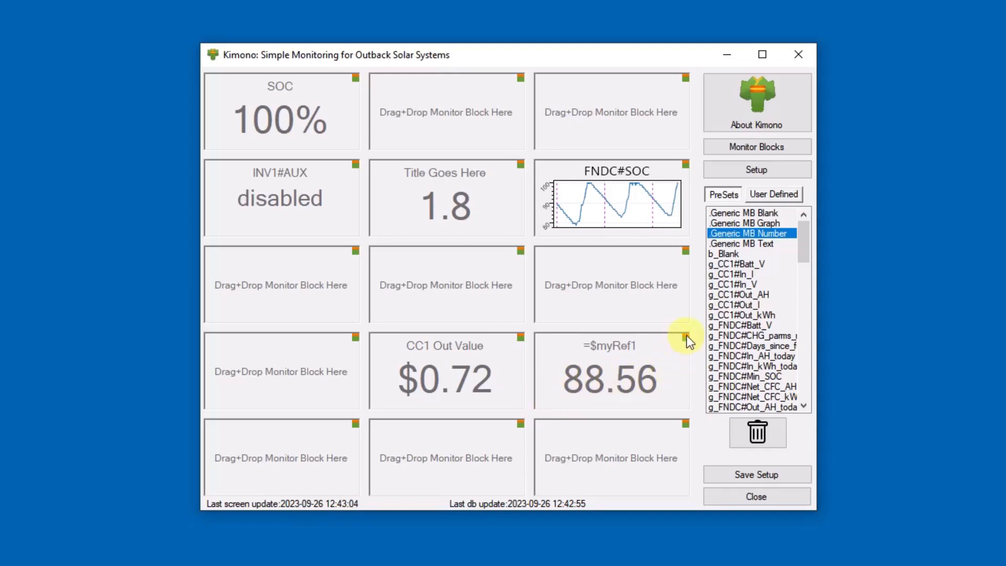
- Set the UserReference of the =$myRef1 block to UDN01 and close its properties
{"action": "left_click", "coordinate": [686, 338]}
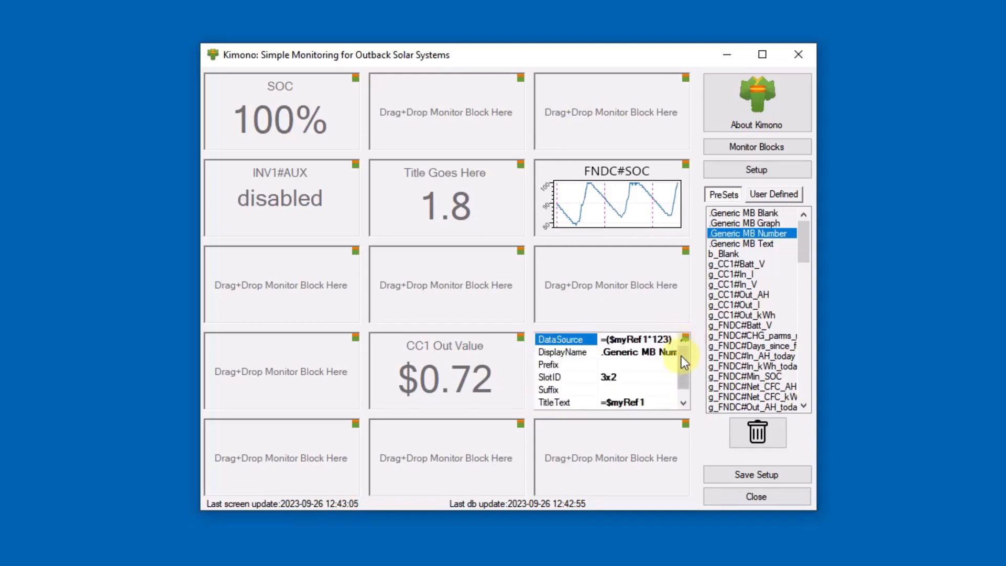
{"action": "left_click_drag", "start_coordinate": [682, 356], "coordinate": [683, 382]}
{"action": "left_click", "coordinate": [628, 404]}
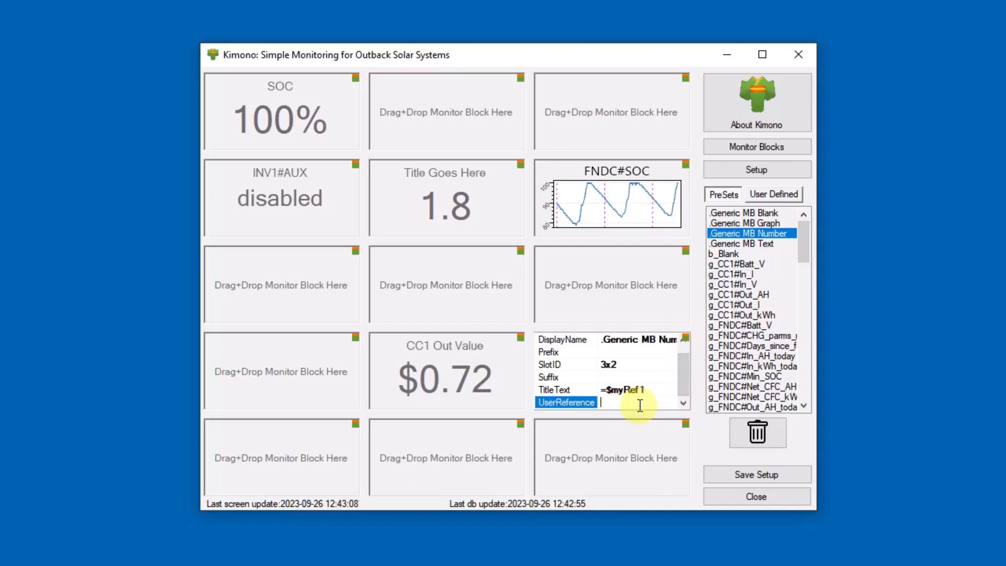
{"action": "type", "text": "UDN01"}
{"action": "double_click", "coordinate": [631, 401]}
{"action": "left_click", "coordinate": [646, 406]}
{"action": "left_click", "coordinate": [687, 340]}
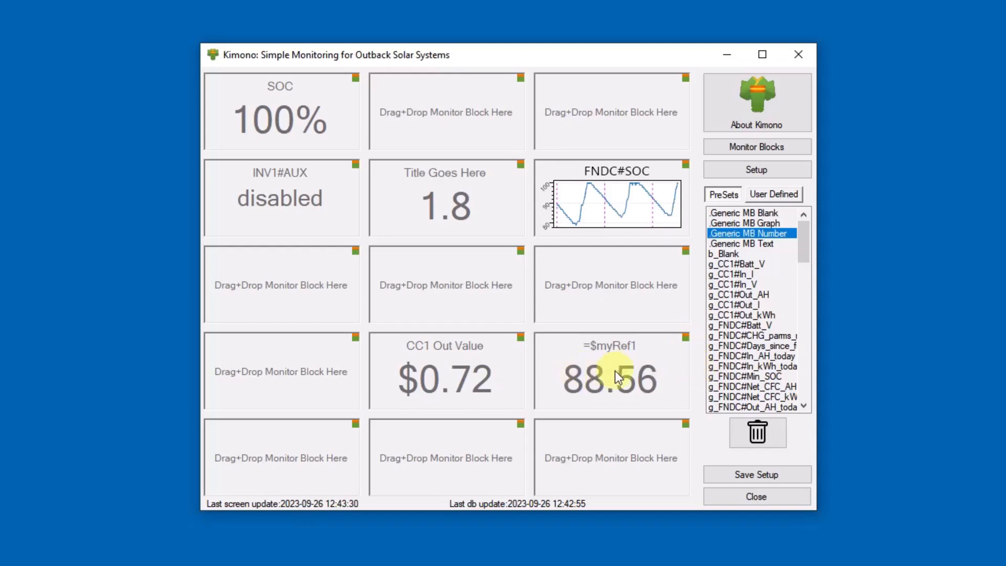
{"action": "left_click_drag", "start_coordinate": [588, 505], "coordinate": [494, 505]}
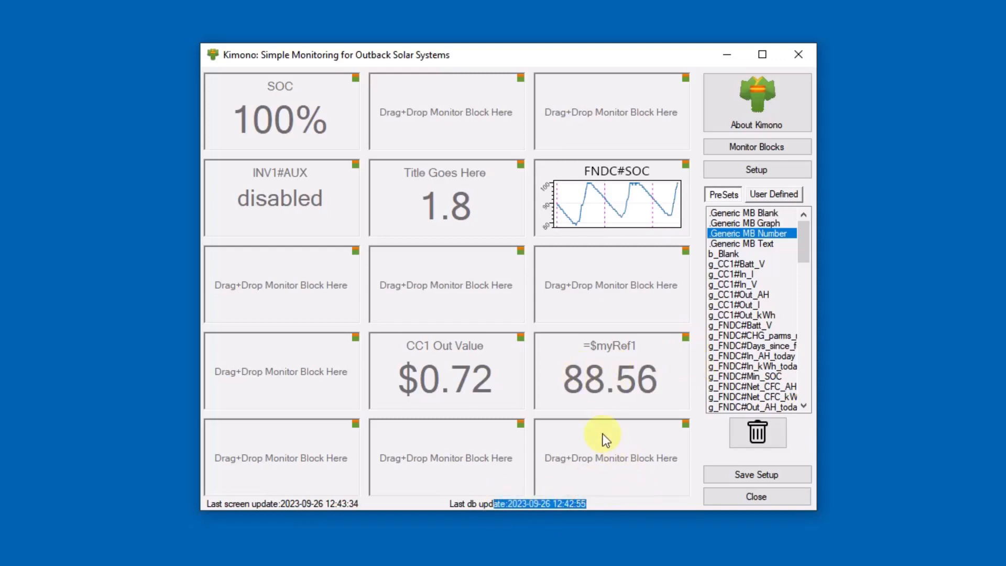
- Open the plot report from the setup page and plot the USERDATA value UDN03 as Plot 1
{"action": "left_click", "coordinate": [756, 169]}
{"action": "left_click", "coordinate": [281, 332]}
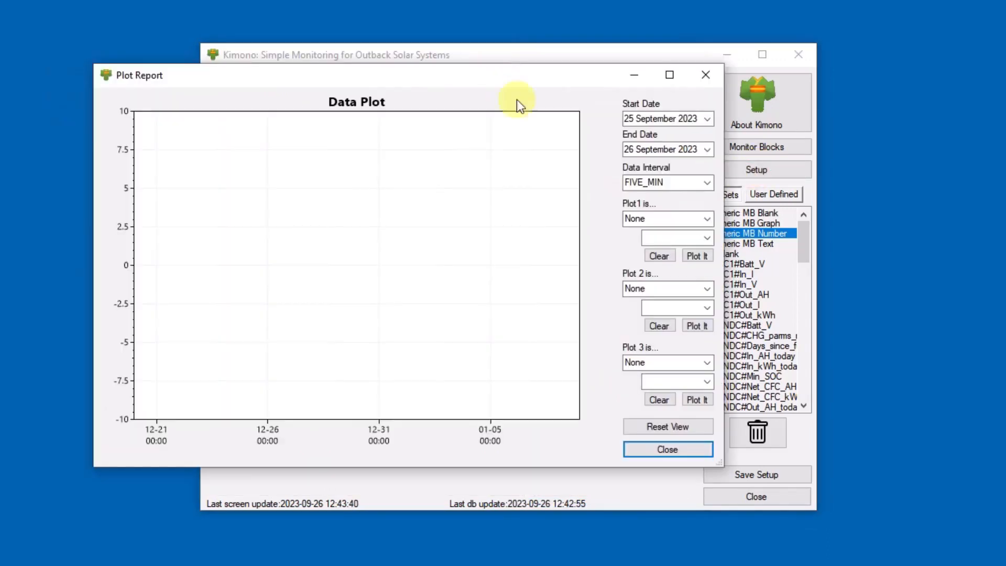
{"action": "left_click", "coordinate": [707, 218]}
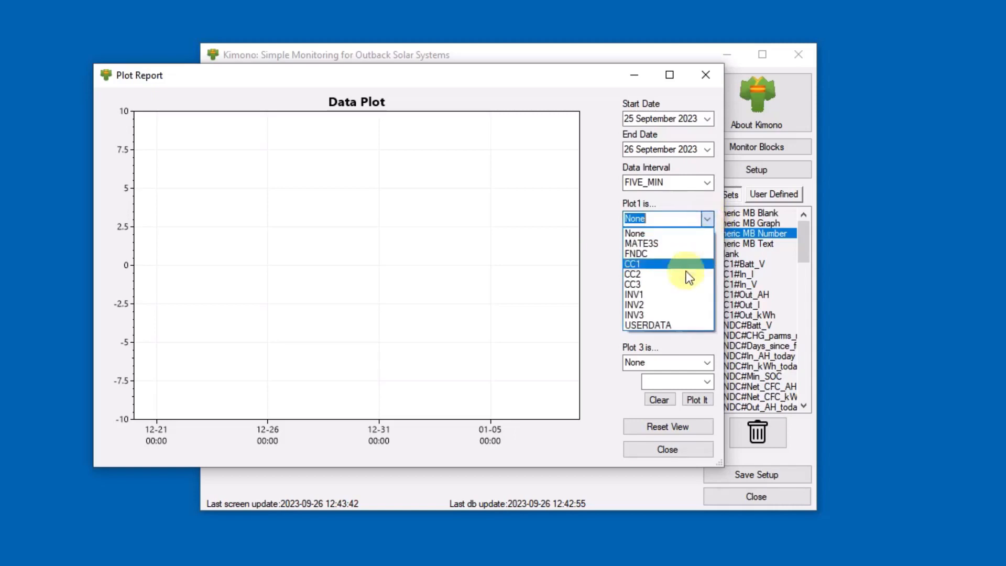
{"action": "left_click", "coordinate": [680, 324]}
{"action": "left_click", "coordinate": [707, 238]}
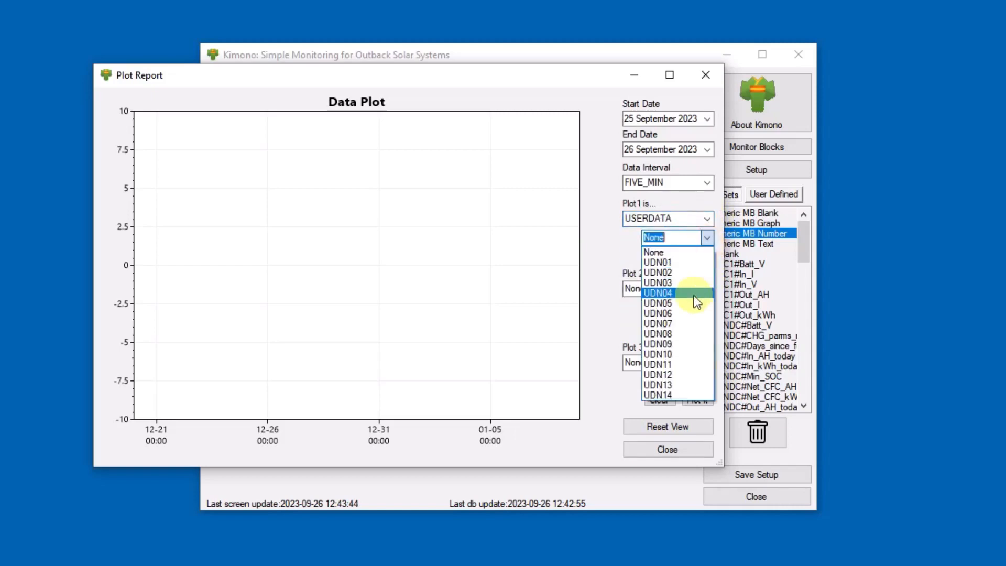
{"action": "left_click", "coordinate": [693, 282]}
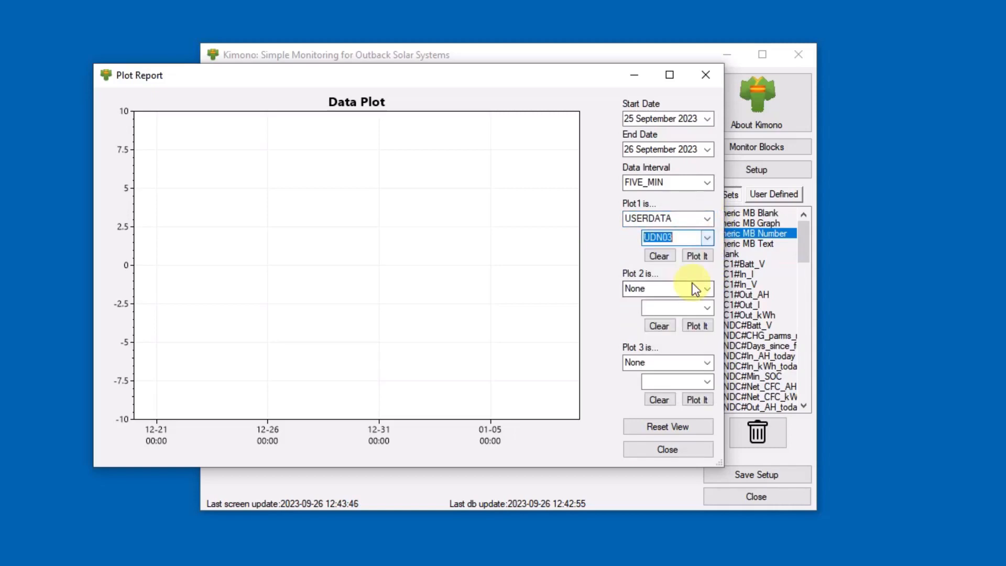
{"action": "left_click", "coordinate": [700, 260]}
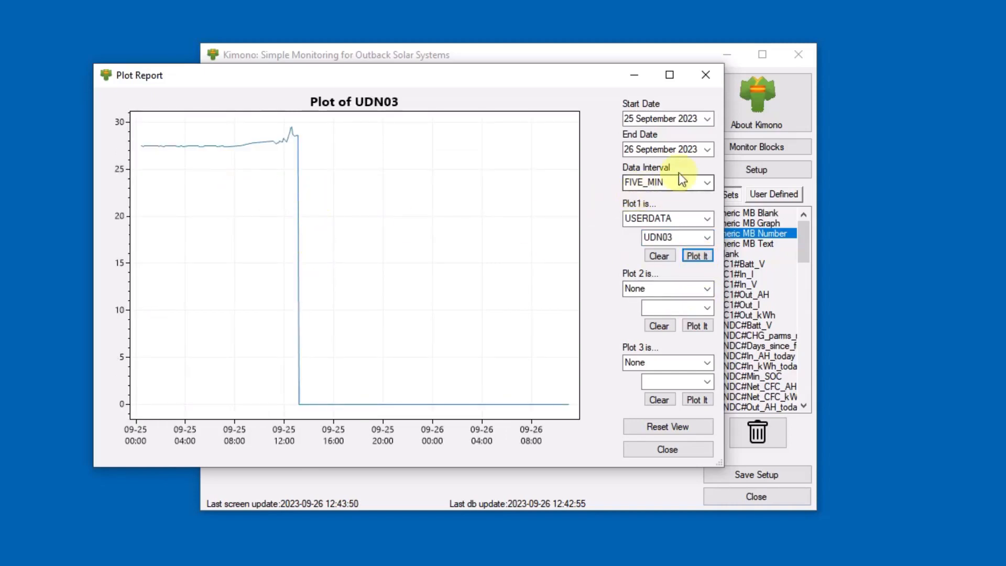
- Set the plot report's start date to 24 September 2023, review the UDN03 plot and close the report
{"action": "left_click", "coordinate": [707, 120]}
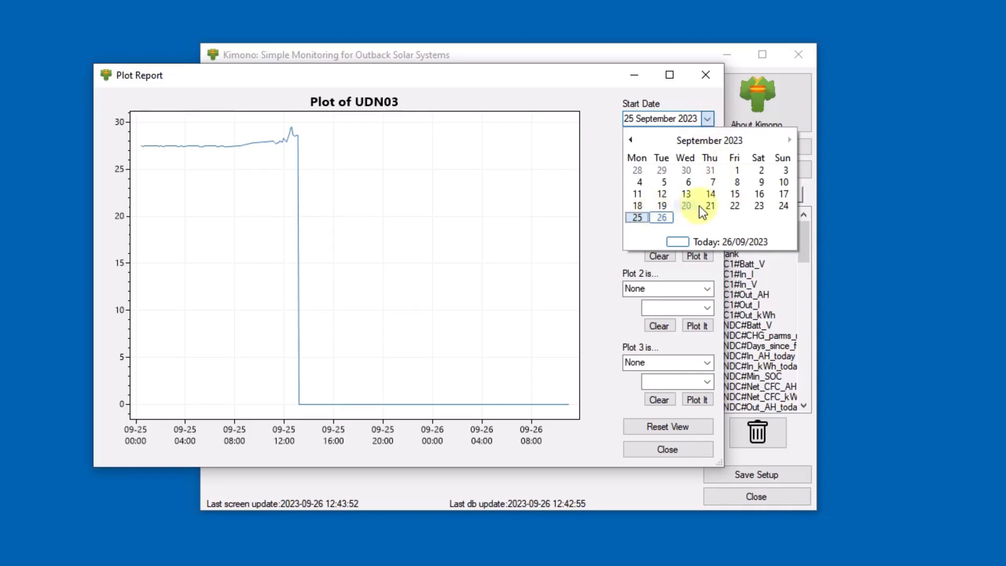
{"action": "left_click", "coordinate": [784, 206]}
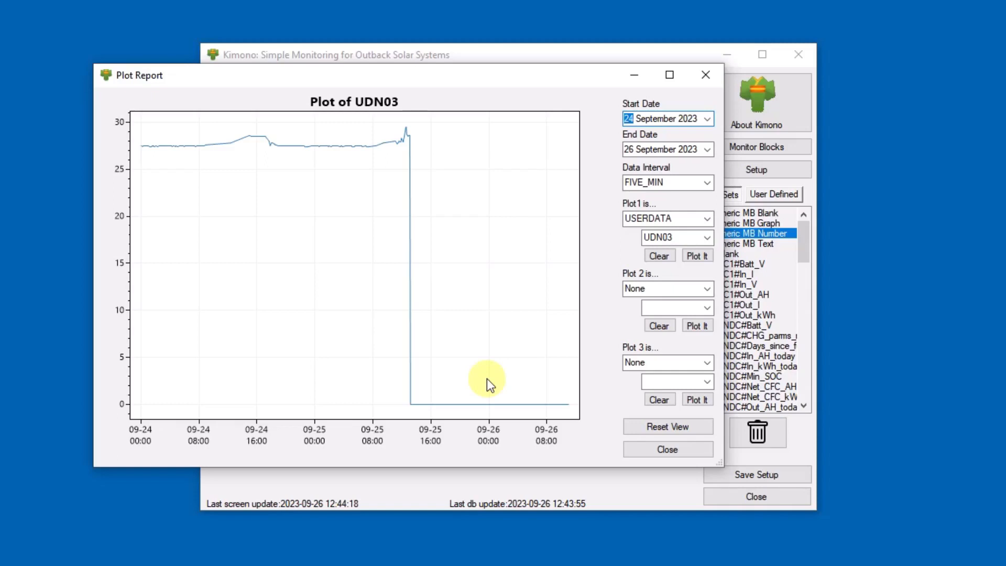
{"action": "left_click", "coordinate": [704, 79]}
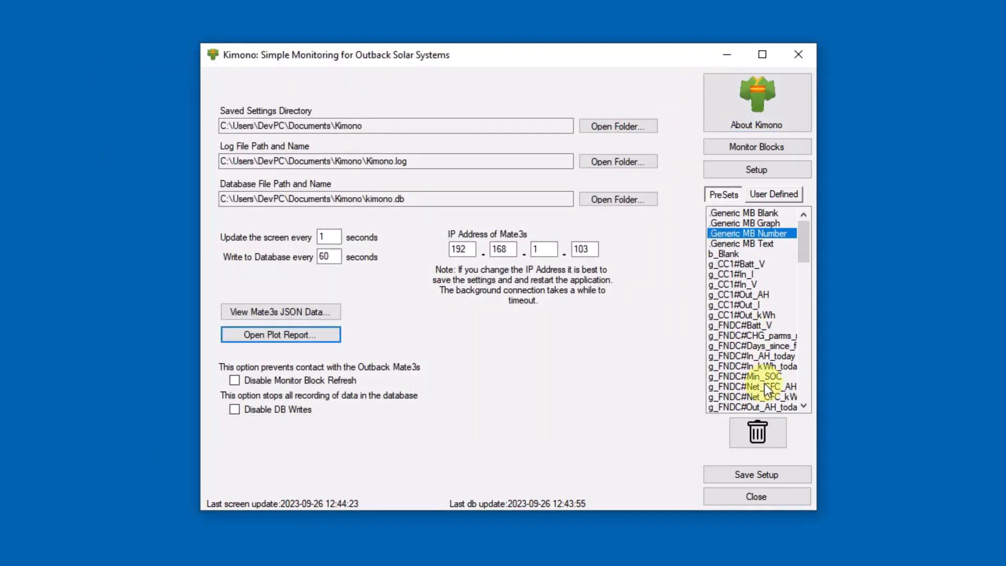